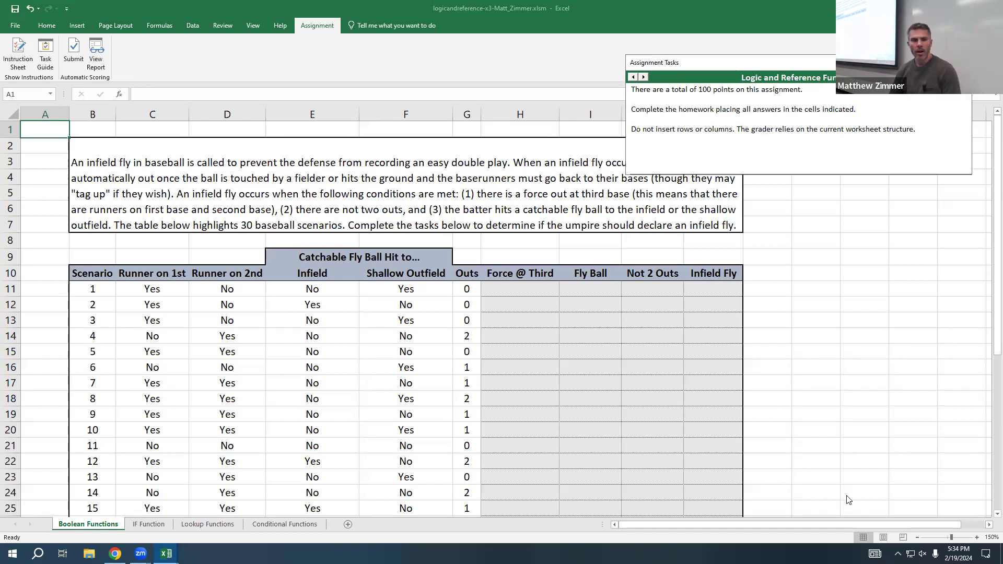
Step: Reposition the Assignment Tasks window off the table and advance it to the first Boolean Functions task
{"action": "left_click_drag", "start_coordinate": [882, 61], "coordinate": [887, 98]}
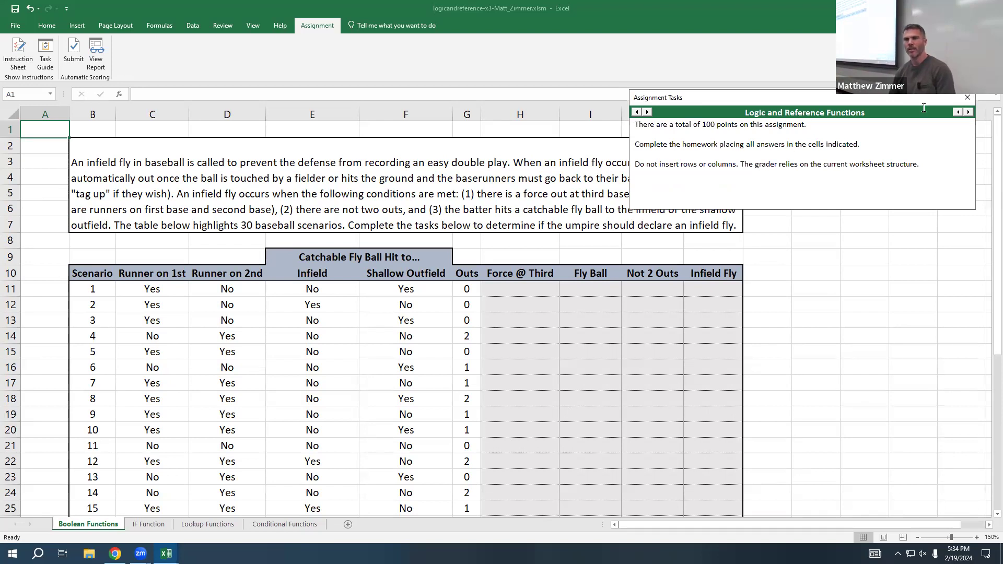
{"action": "left_click_drag", "start_coordinate": [914, 102], "coordinate": [931, 58]}
{"action": "key", "text": "Right"}
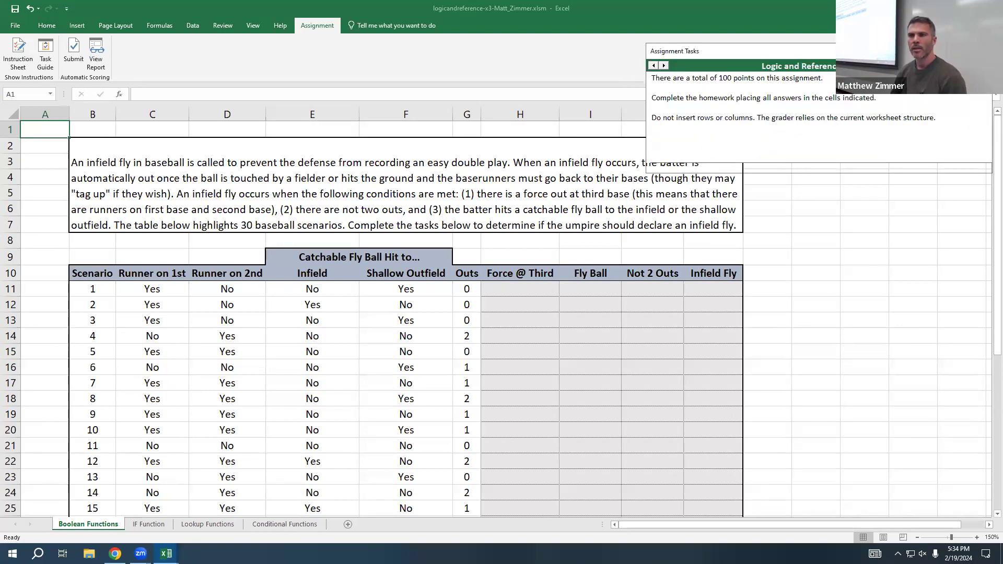
{"action": "key", "text": "Right"}
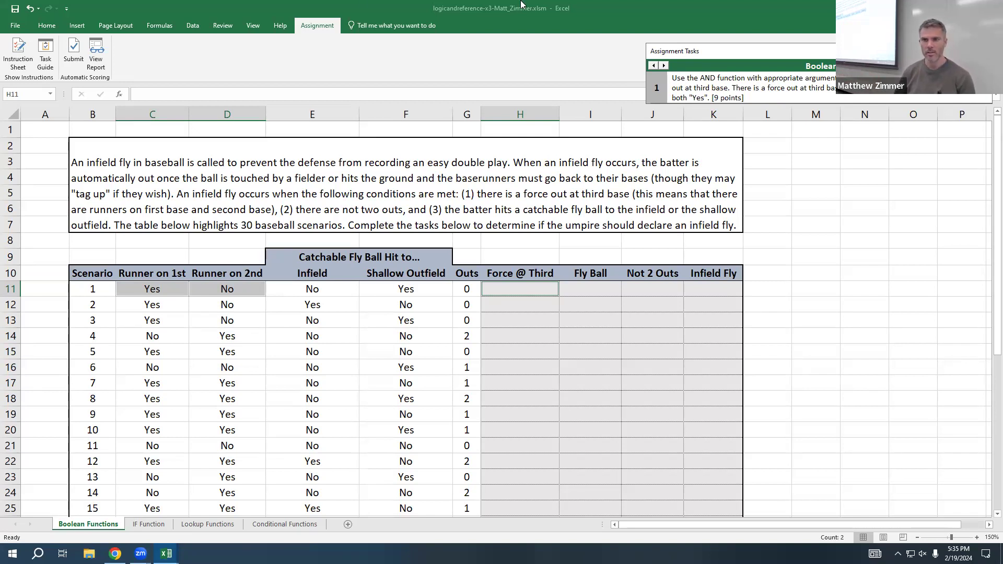
Step: Enter the formula =AND(C11="yes",D11="yes") in cell H11 of the Force @ Third column
{"action": "double_click", "coordinate": [504, 290]}
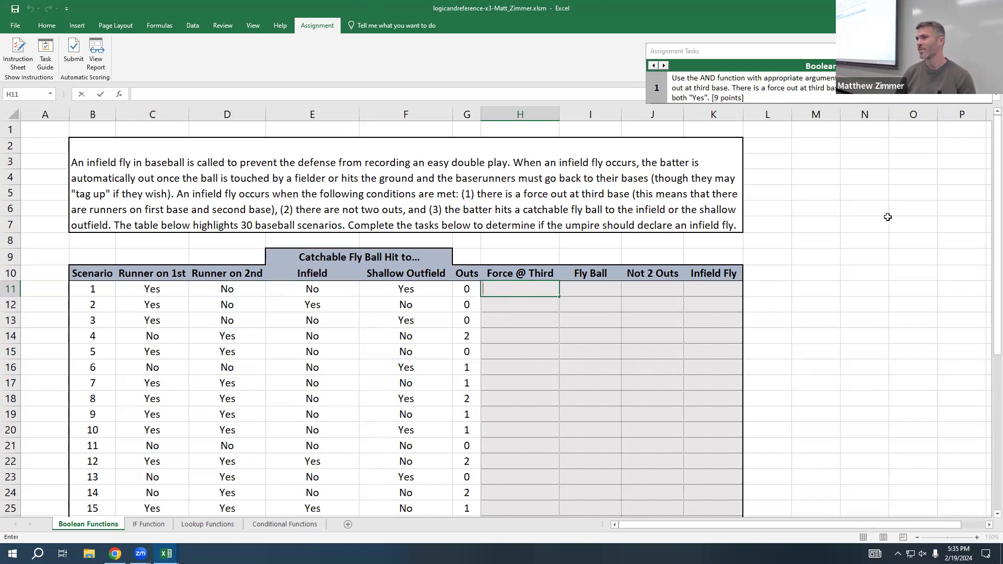
{"action": "type", "text": "=and"}
{"action": "type", "text": "("}
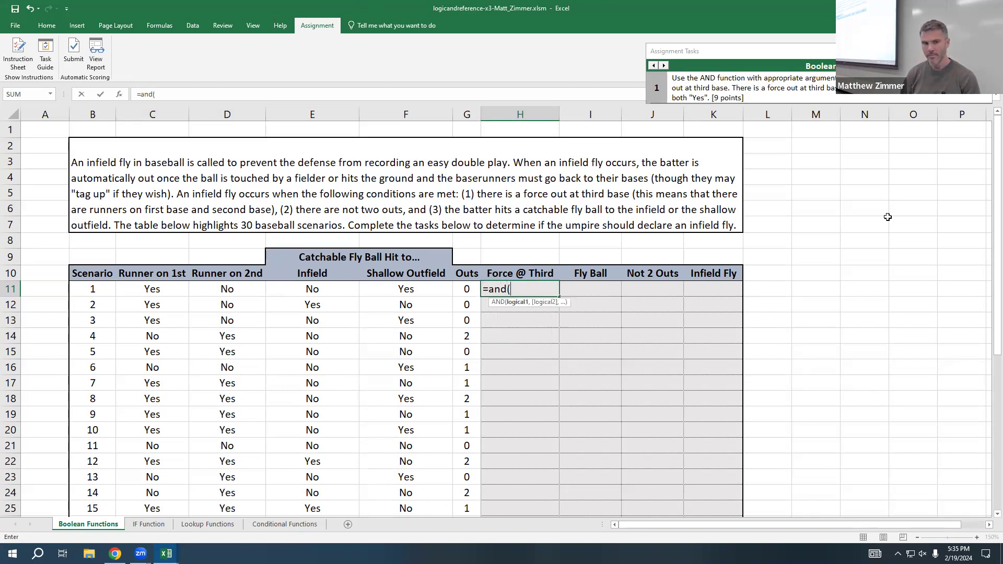
{"action": "type", "text": "C11"}
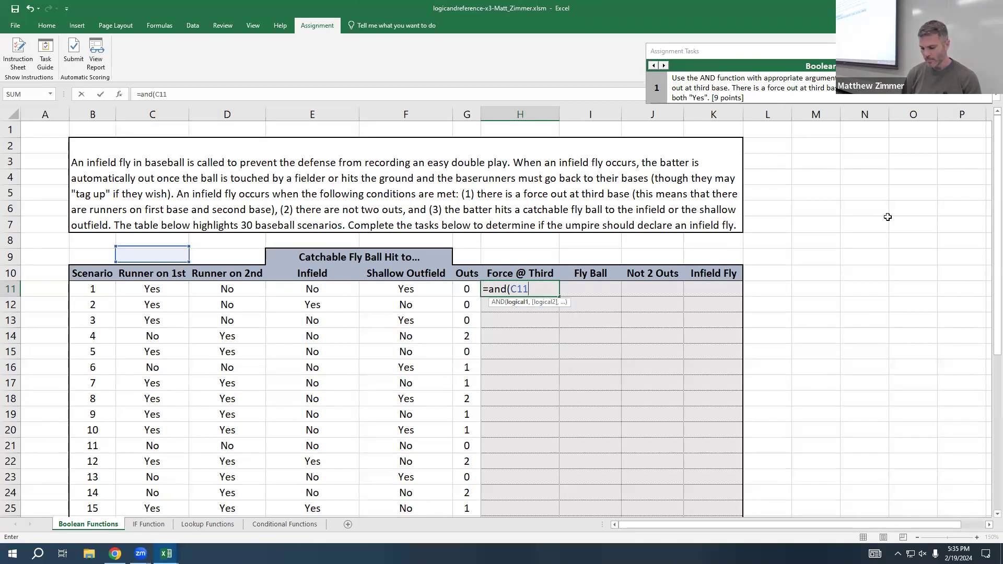
{"action": "type", "text": "=\"yes\""}
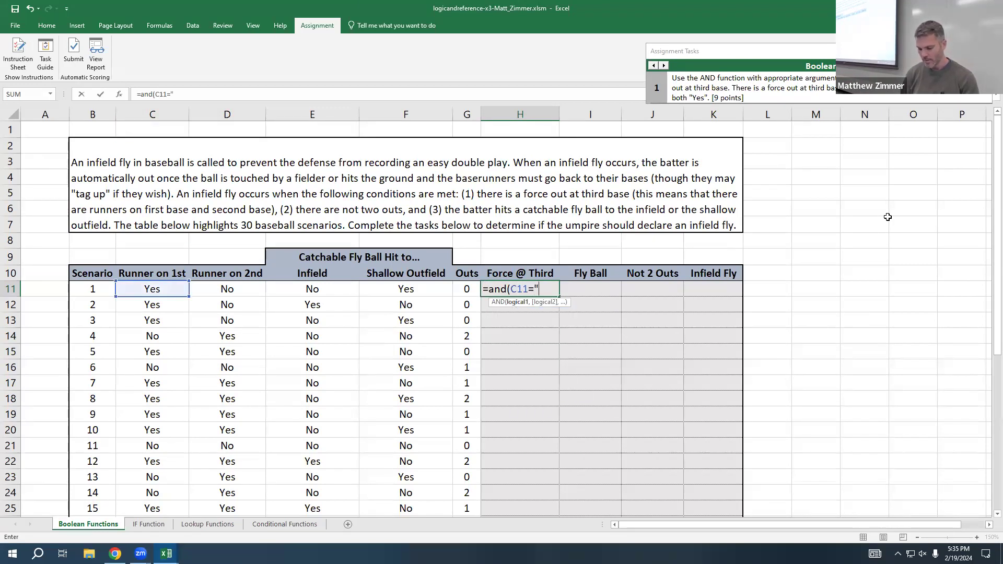
{"action": "type", "text": ","}
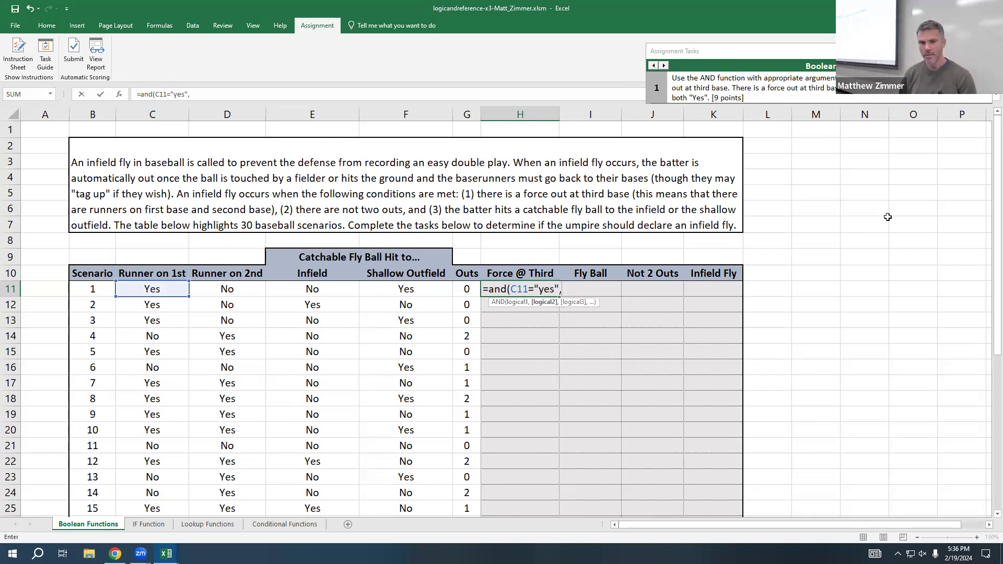
{"action": "type", "text": "d"}
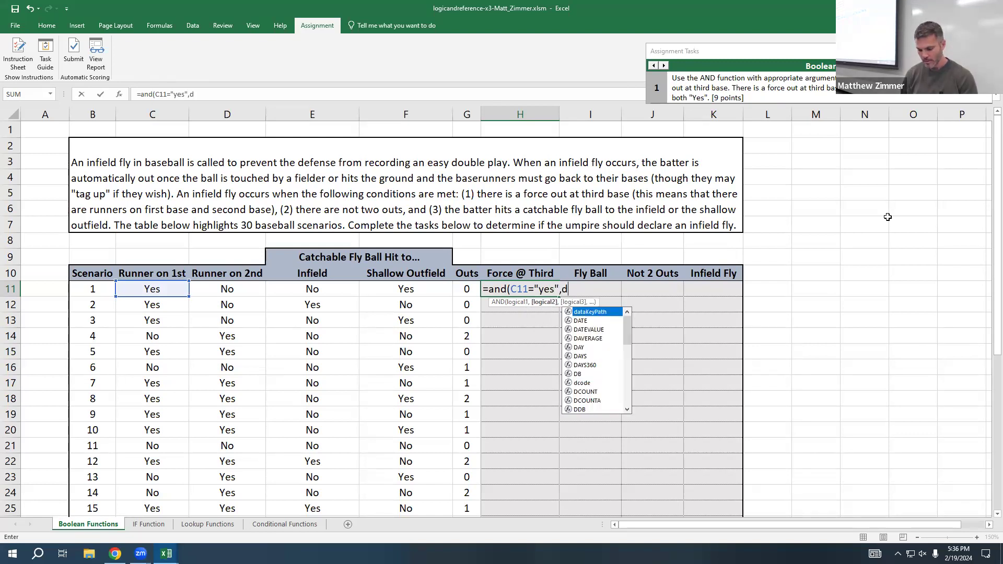
{"action": "type", "text": "11=\""}
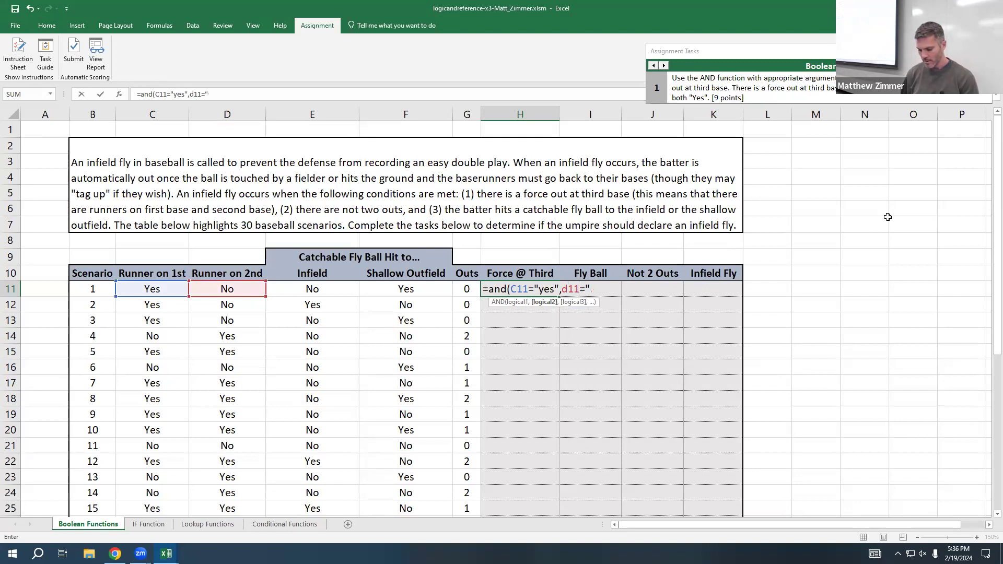
{"action": "type", "text": "yes\")"}
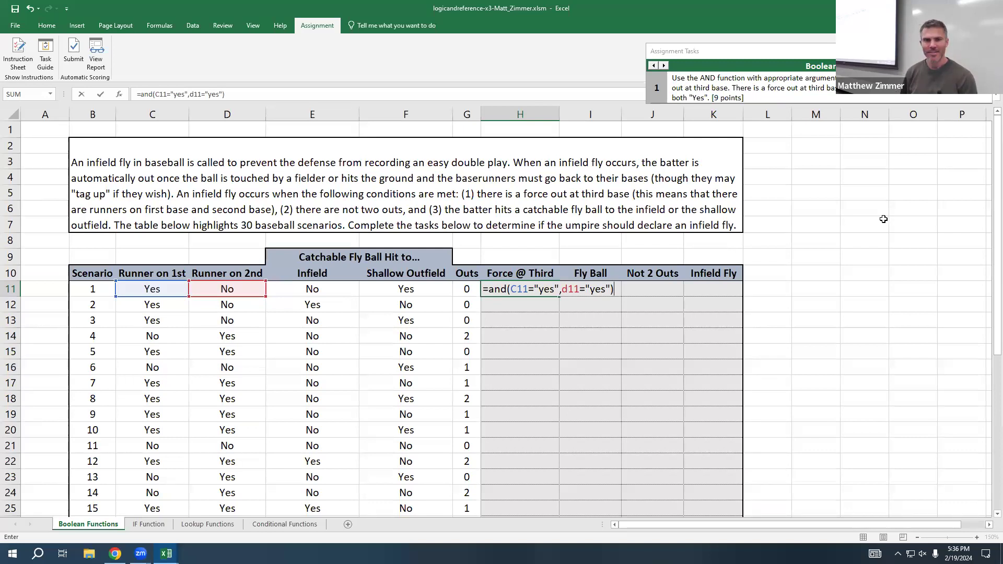
{"action": "key", "text": "Return"}
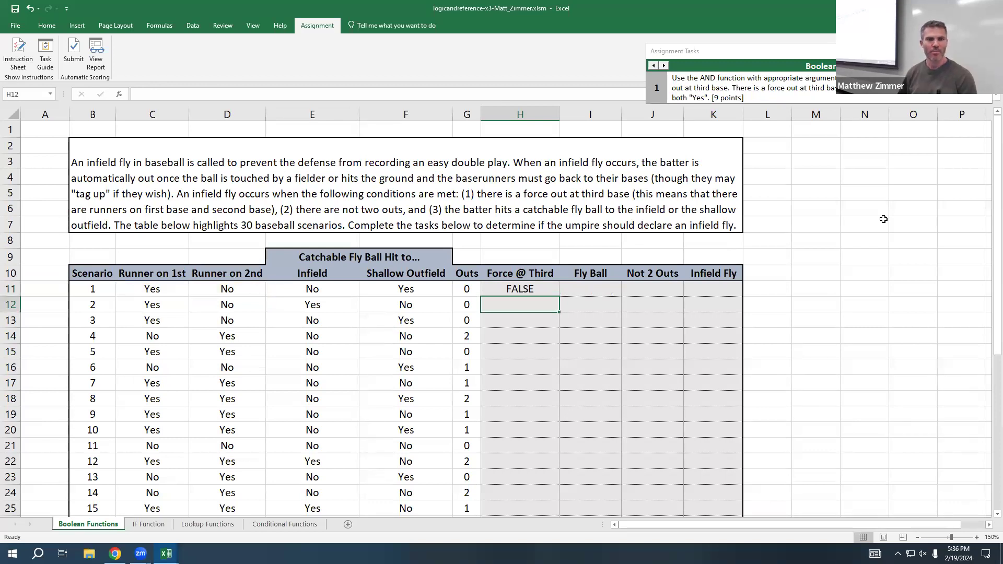
Step: Compare the runner values in C11:D11 with H11, and fill the AND formula from H11 down through H15
{"action": "left_click_drag", "start_coordinate": [166, 294], "coordinate": [225, 293]}
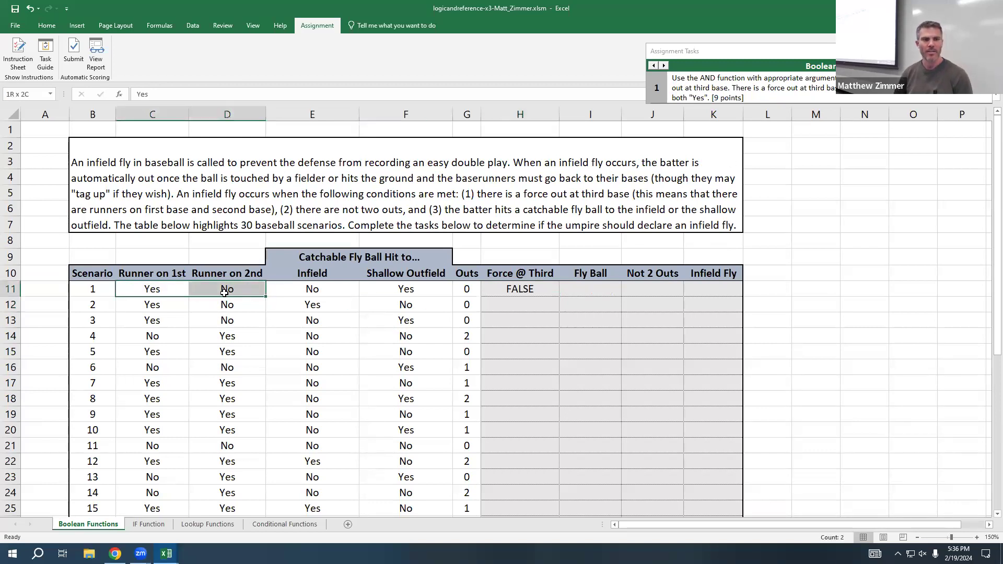
{"action": "left_click", "coordinate": [519, 294]}
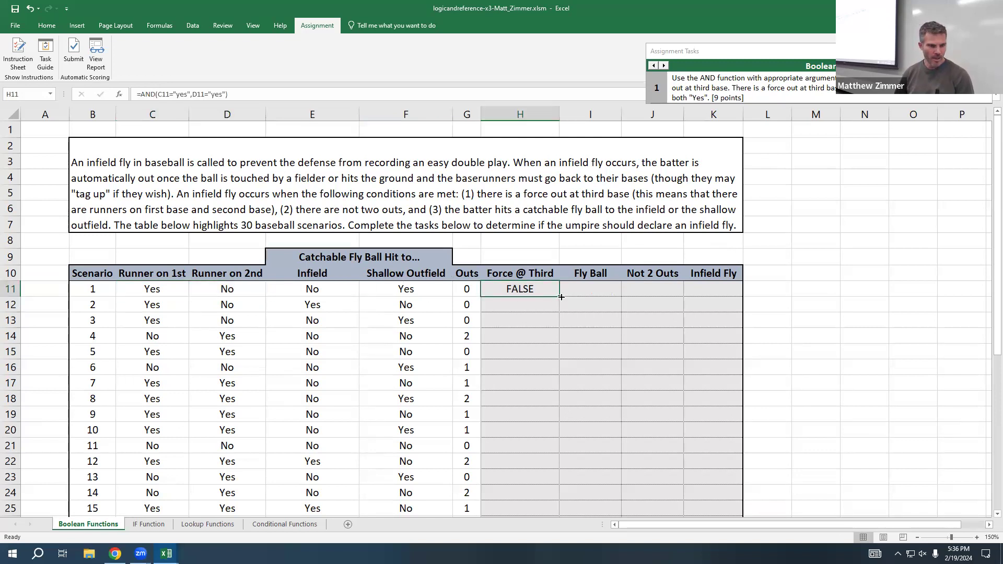
{"action": "left_click_drag", "start_coordinate": [560, 297], "coordinate": [541, 363]}
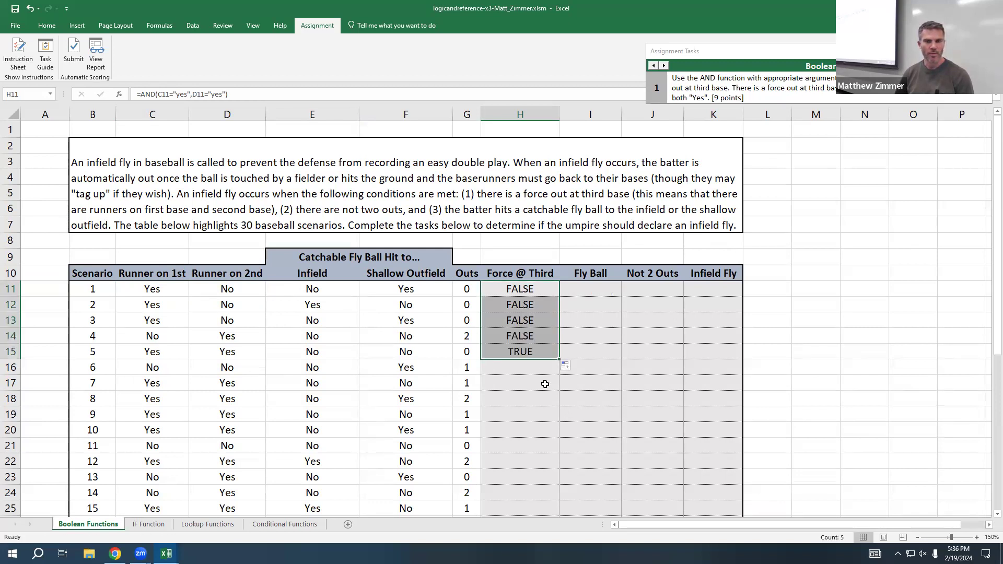
{"action": "left_click", "coordinate": [544, 383]}
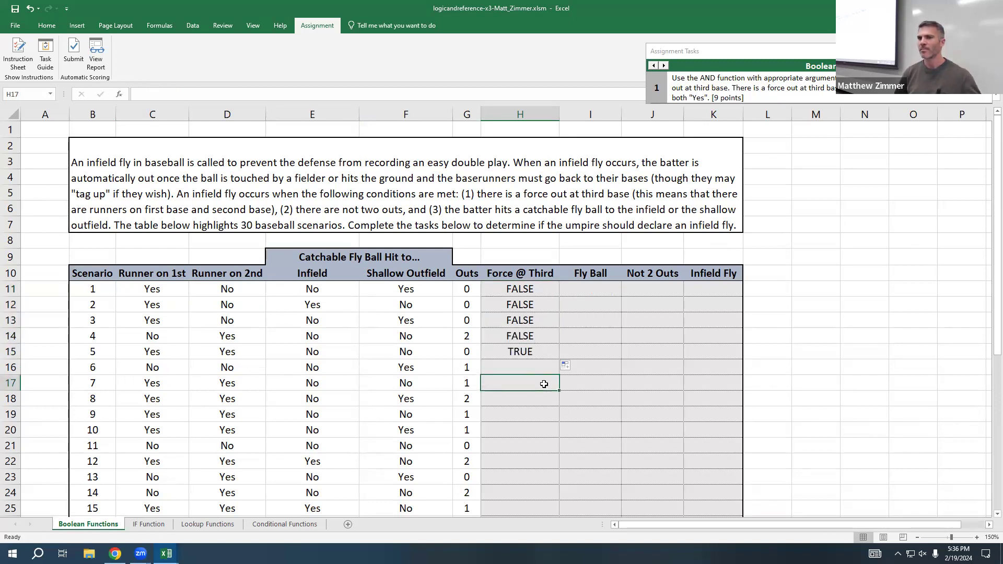
Step: Review the AND formula in H11 and the cell content of C11 that it refers to
{"action": "double_click", "coordinate": [538, 289]}
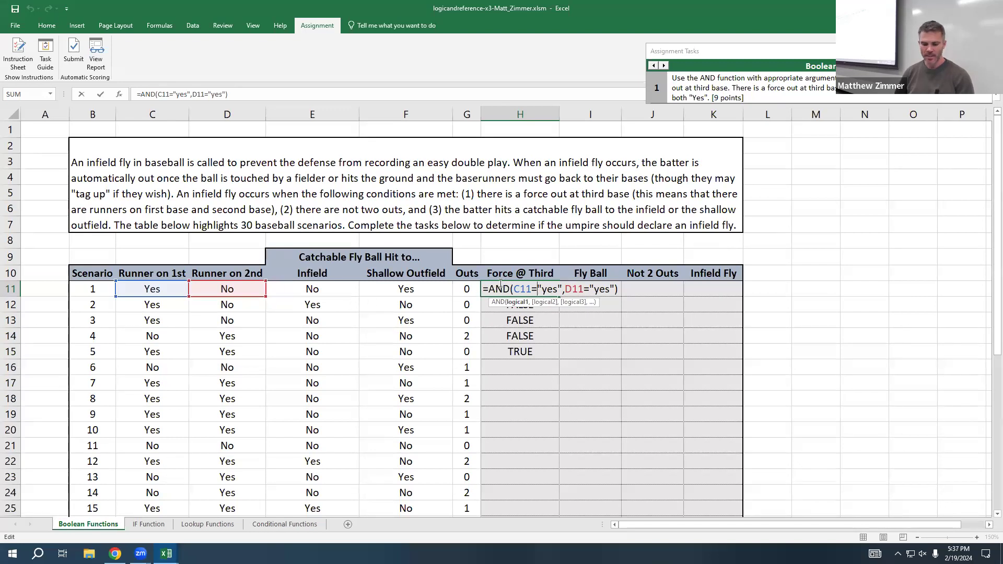
{"action": "key", "text": "ctrl+Return"}
{"action": "left_click", "coordinate": [156, 290]}
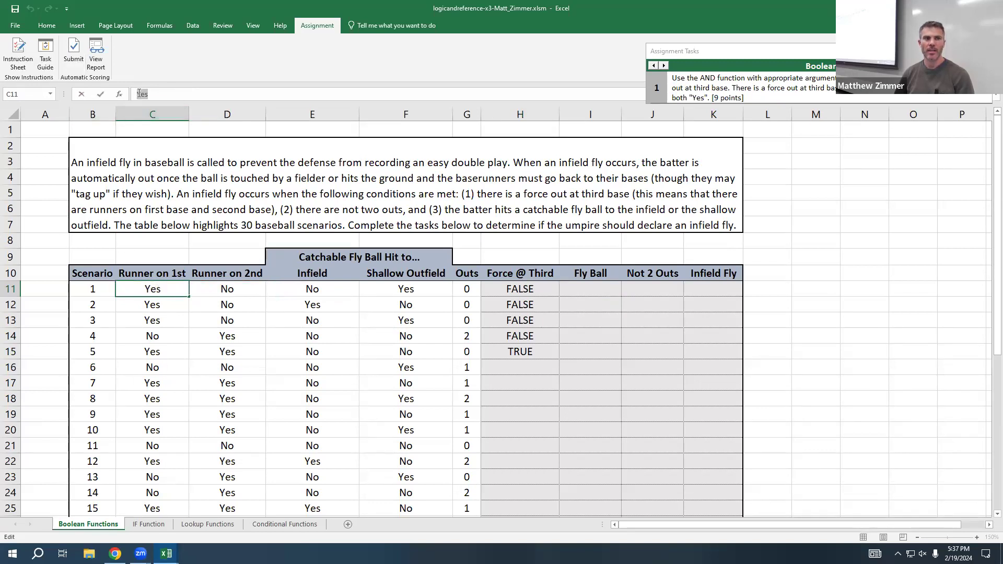
{"action": "left_click", "coordinate": [47, 25]}
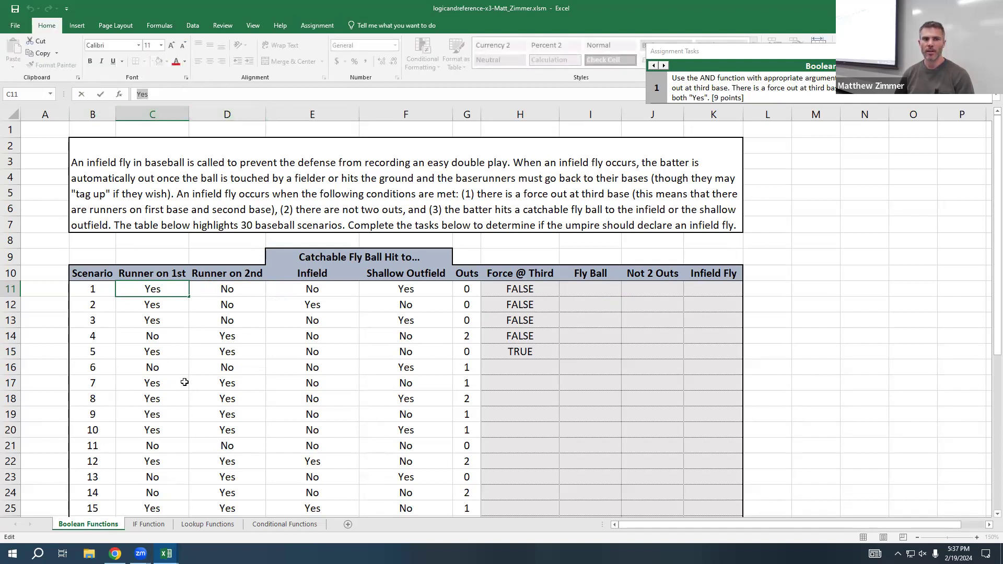
{"action": "key", "text": "Escape"}
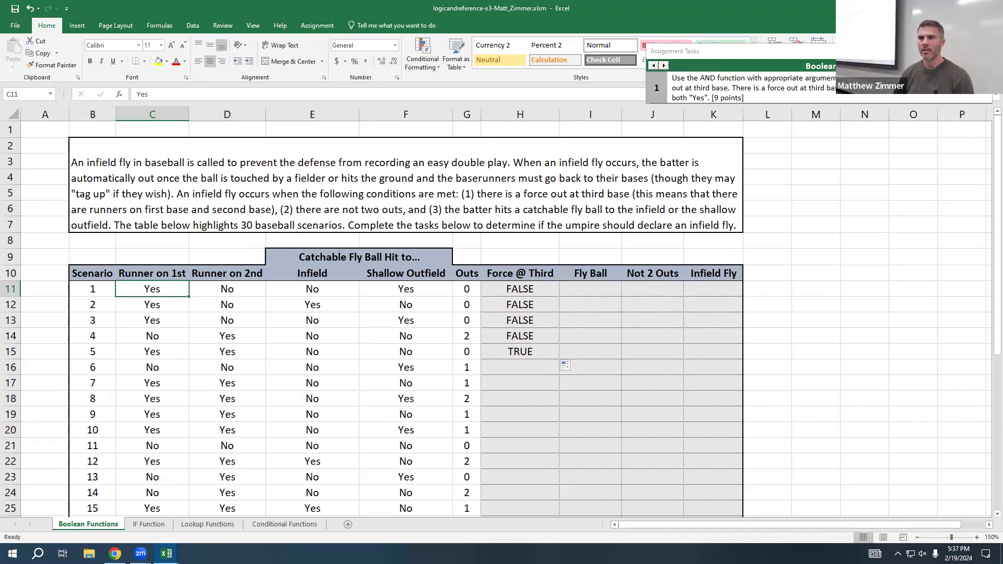
Step: Advance the assignment guide to task 3 and write =or($E11="Yes",$f11="Yes") in Fly Ball cell I11
{"action": "left_click", "coordinate": [664, 65]}
{"action": "left_click", "coordinate": [664, 66]}
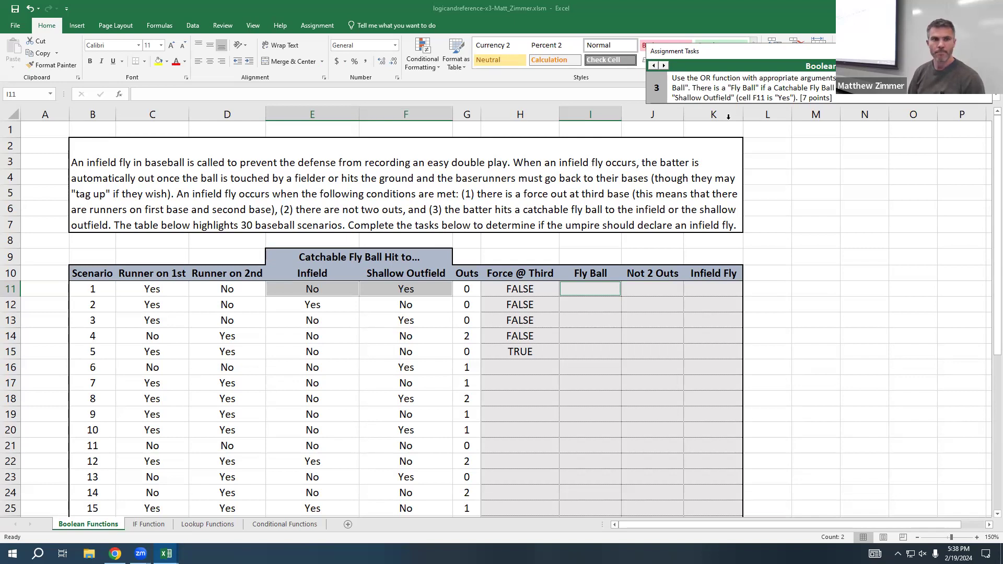
{"action": "left_click", "coordinate": [573, 289]}
{"action": "type", "text": "="}
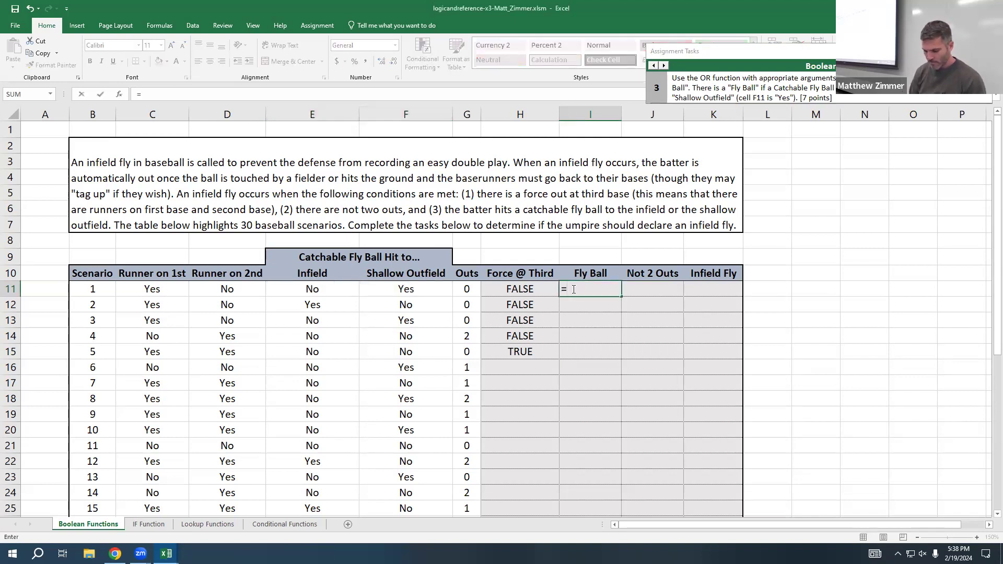
{"action": "type", "text": "or("}
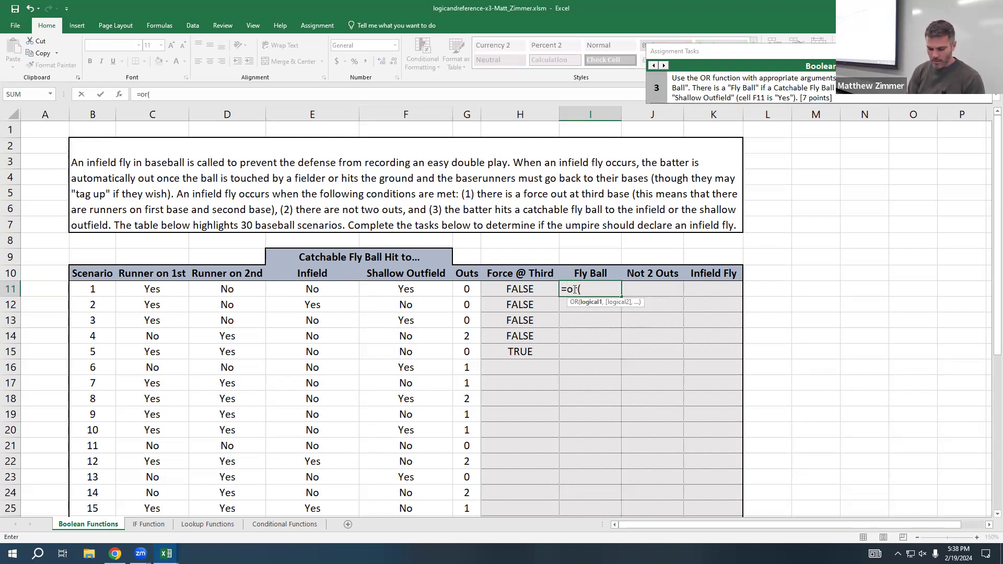
{"action": "type", "text": "$"}
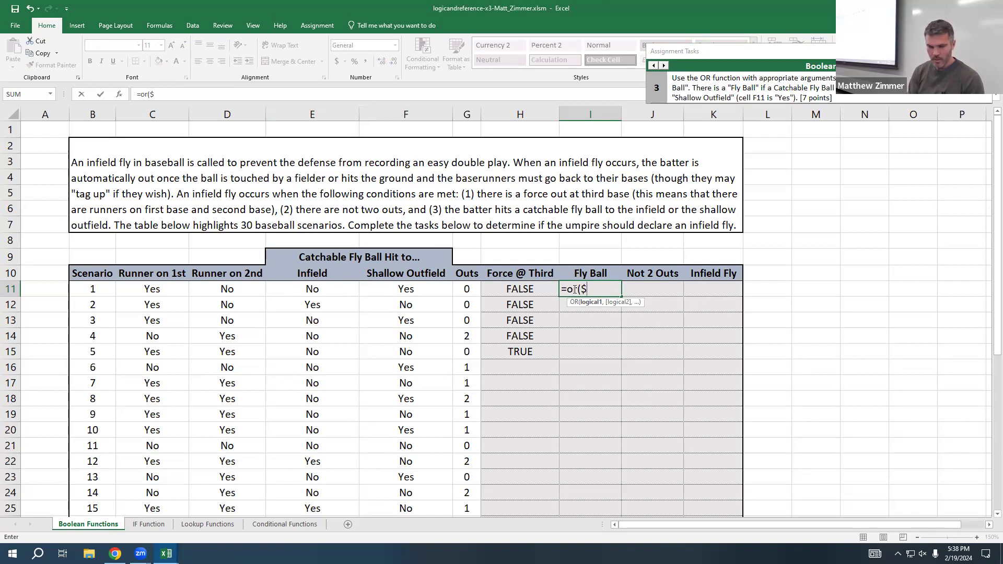
{"action": "type", "text": "E11="}
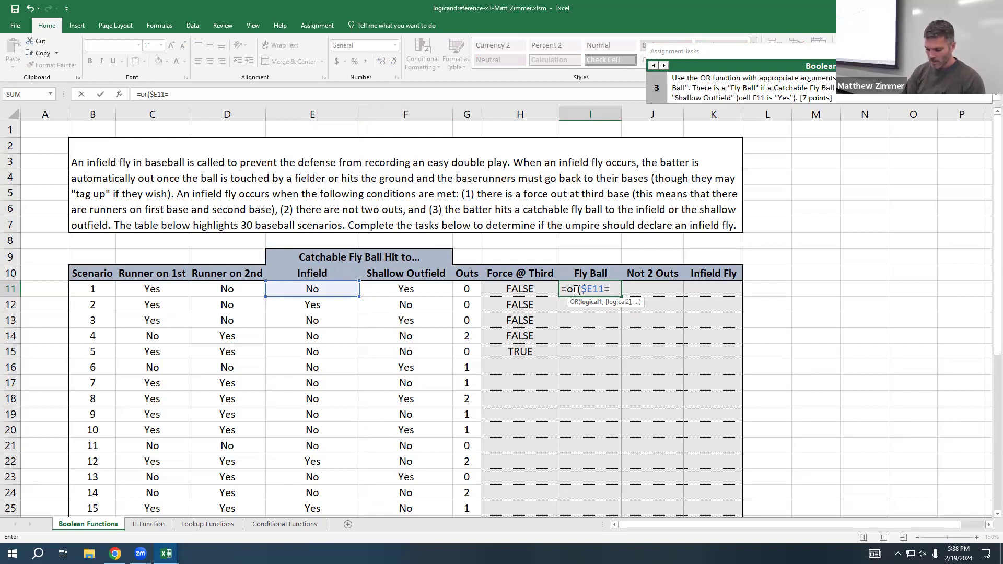
{"action": "type", "text": "\"Yes\""}
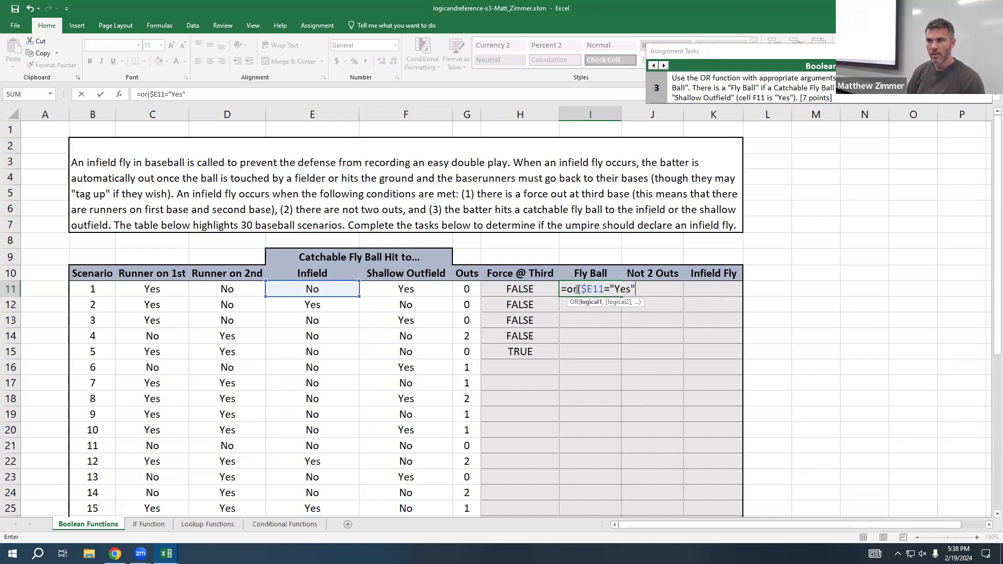
{"action": "type", "text": ","}
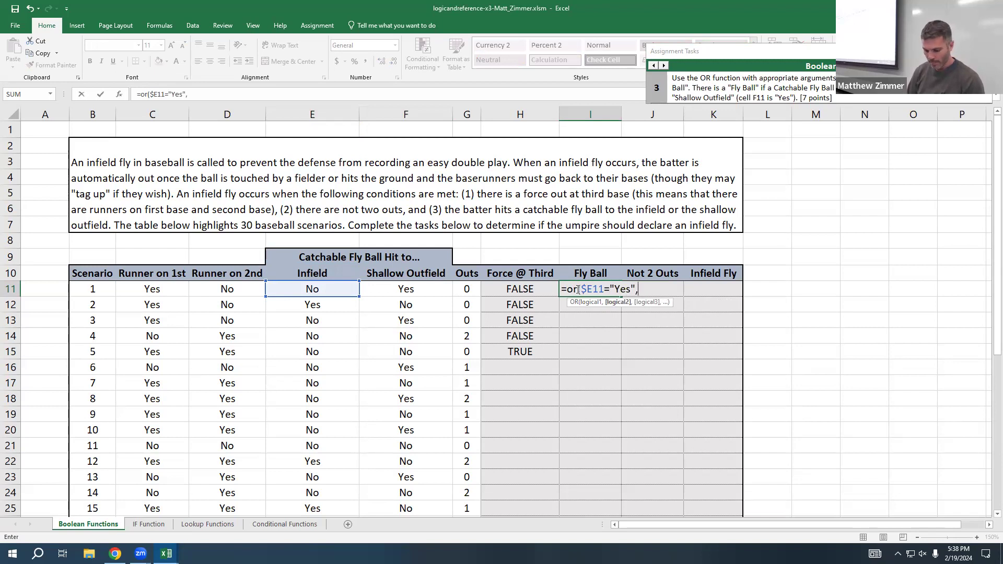
{"action": "type", "text": "$"}
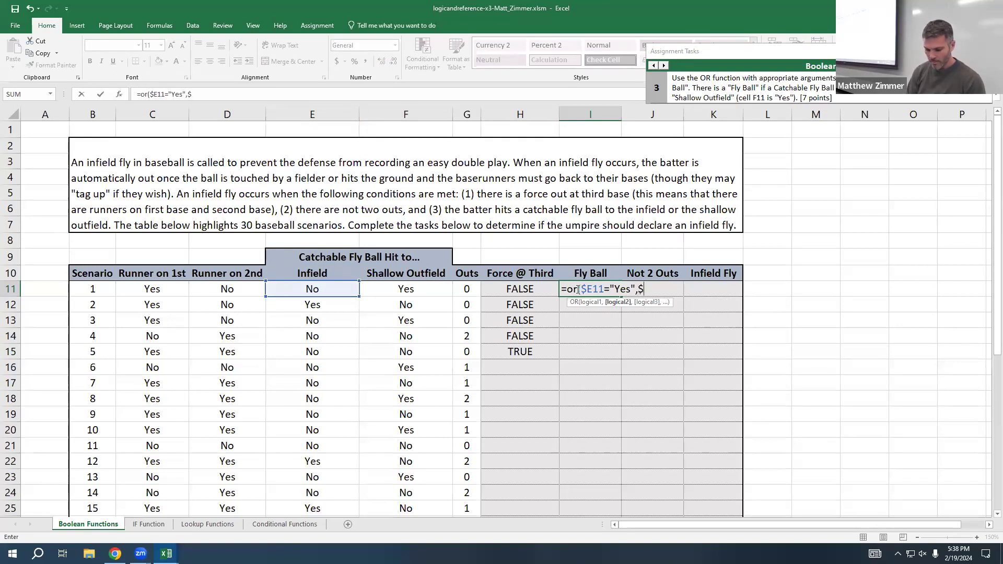
{"action": "type", "text": "f11"}
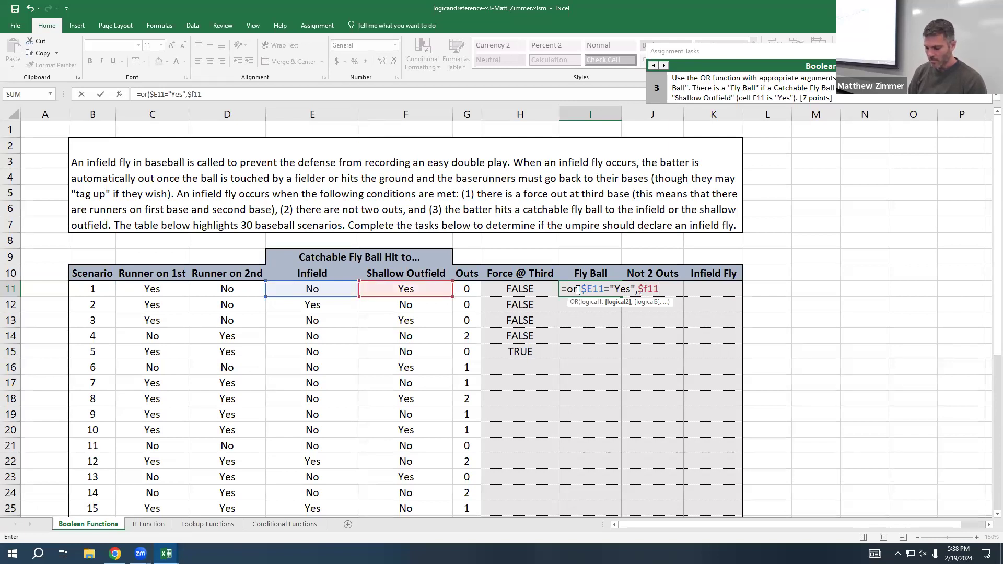
{"action": "type", "text": "=\"Ye"}
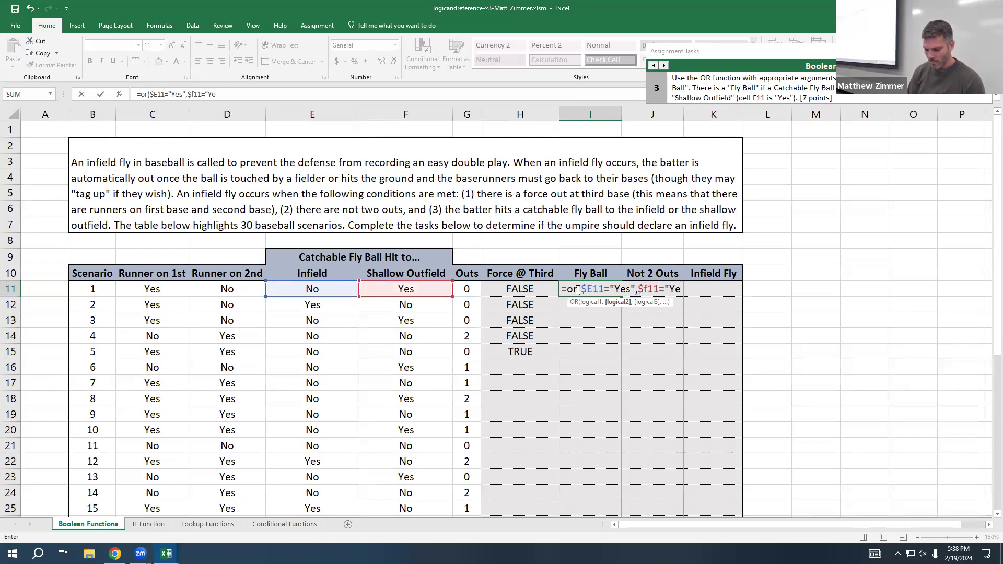
{"action": "type", "text": "s\""}
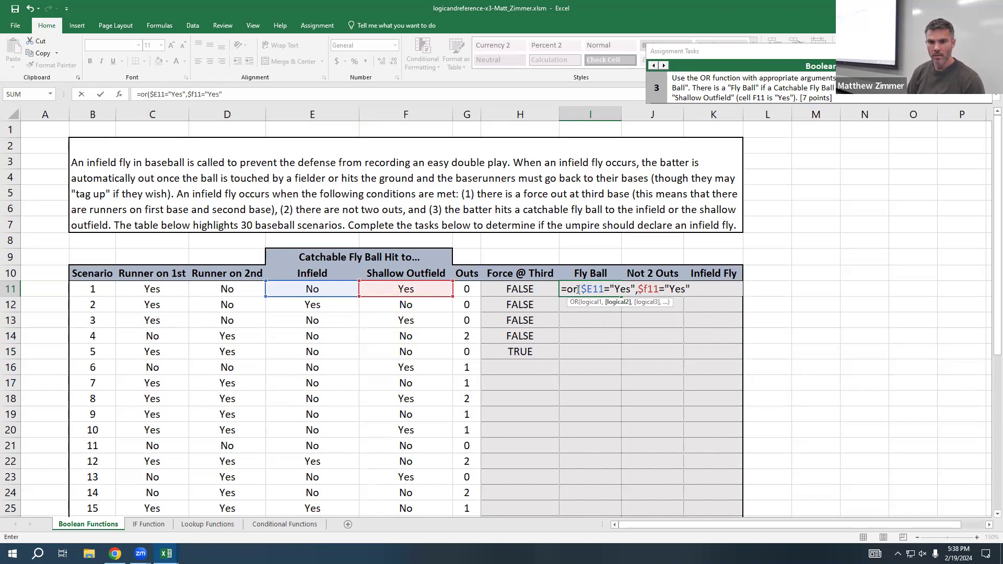
{"action": "type", "text": ")"}
Step: Capitalize the column letter F in the second reference of the I11 formula and commit the formula
{"action": "left_click", "coordinate": [646, 287]}
{"action": "key", "text": "BackSpace"}
{"action": "type", "text": "F"}
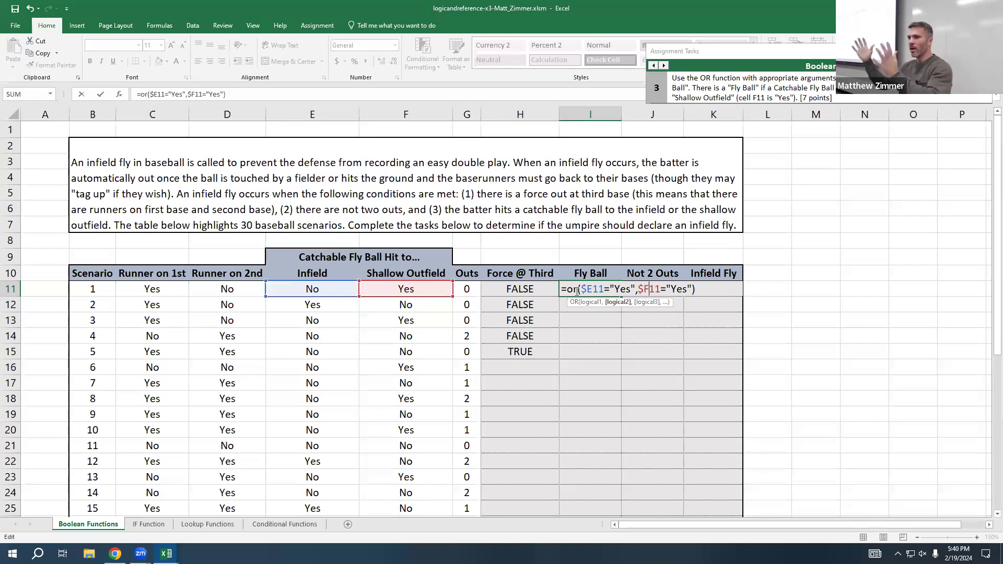
{"action": "key", "text": "Return"}
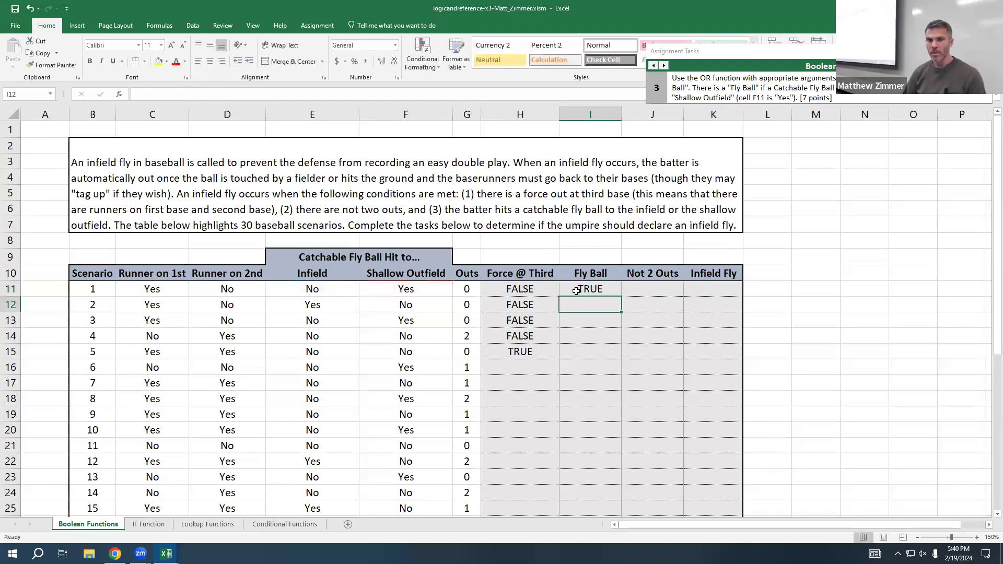
Step: Fill the OR formula from Fly Ball cell I11 down through I15
{"action": "left_click", "coordinate": [588, 291]}
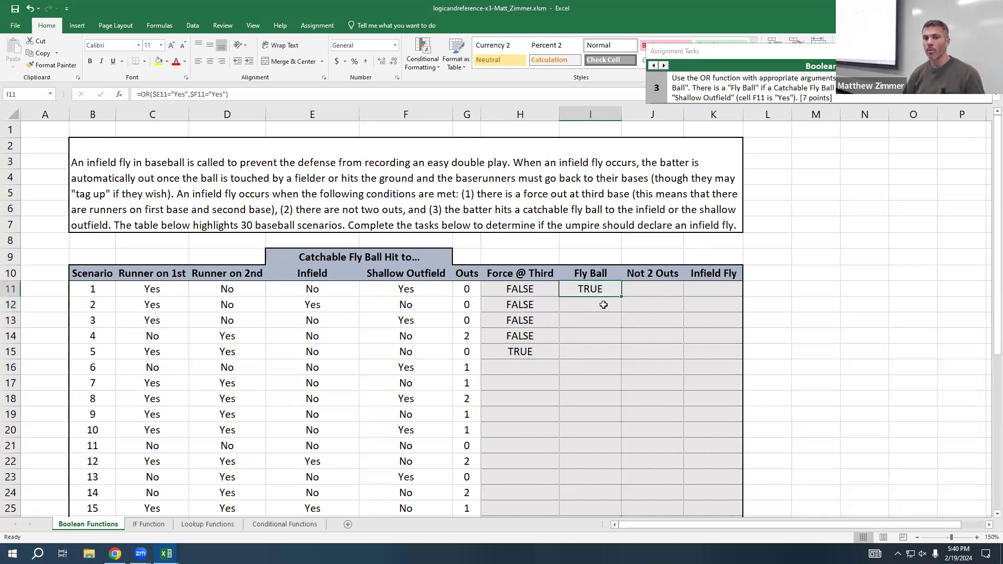
{"action": "double_click", "coordinate": [581, 287]}
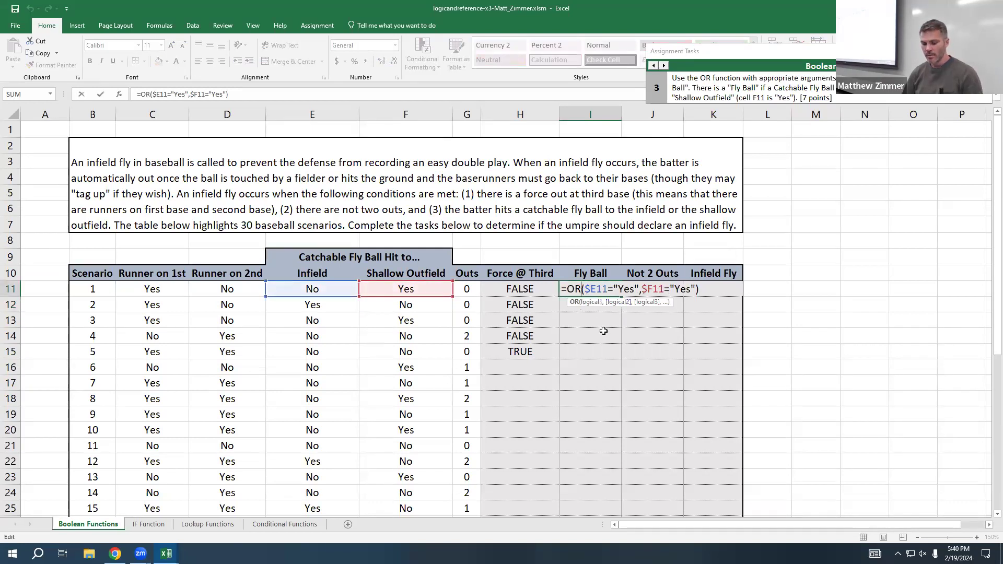
{"action": "key", "text": "Escape"}
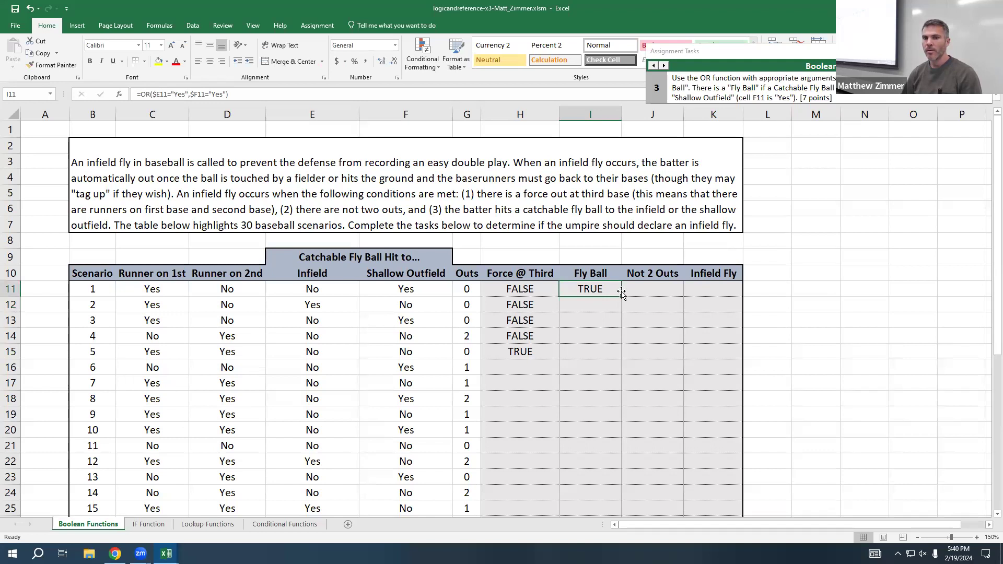
{"action": "left_click_drag", "start_coordinate": [622, 296], "coordinate": [612, 362]}
Step: Check how the row references change in the OR formulas of I11, I12 and I13
{"action": "left_click", "coordinate": [591, 289]}
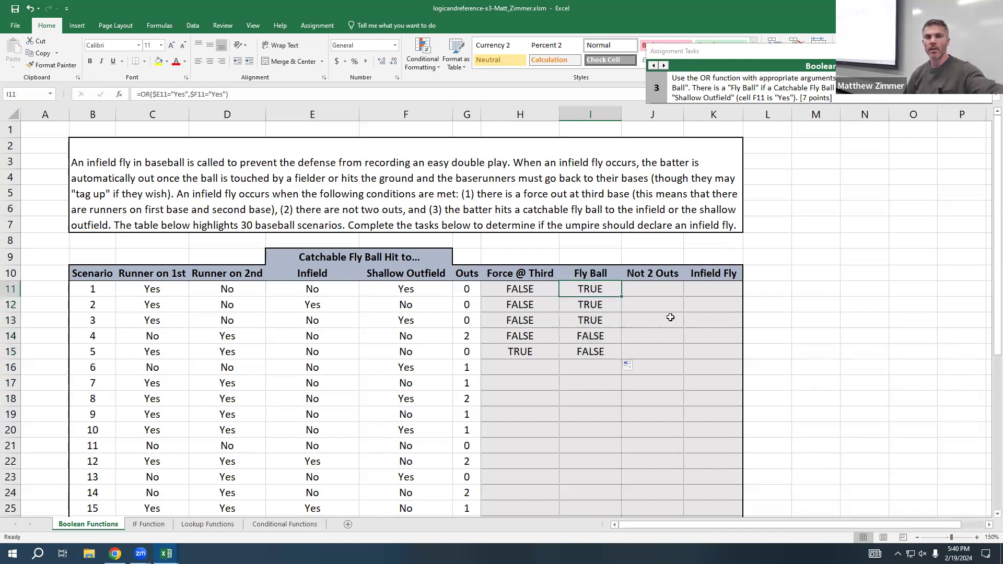
{"action": "double_click", "coordinate": [600, 288]}
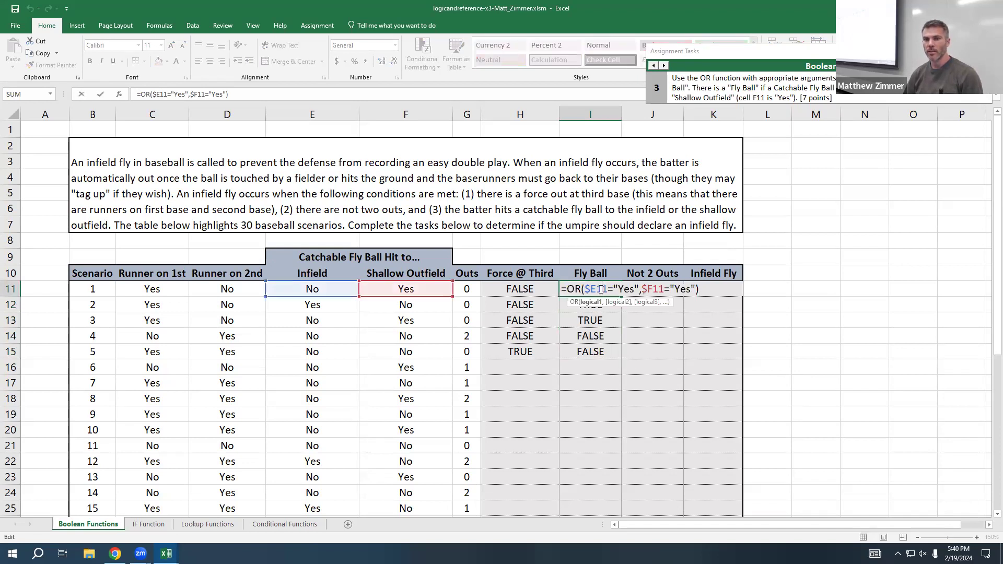
{"action": "key", "text": "Return"}
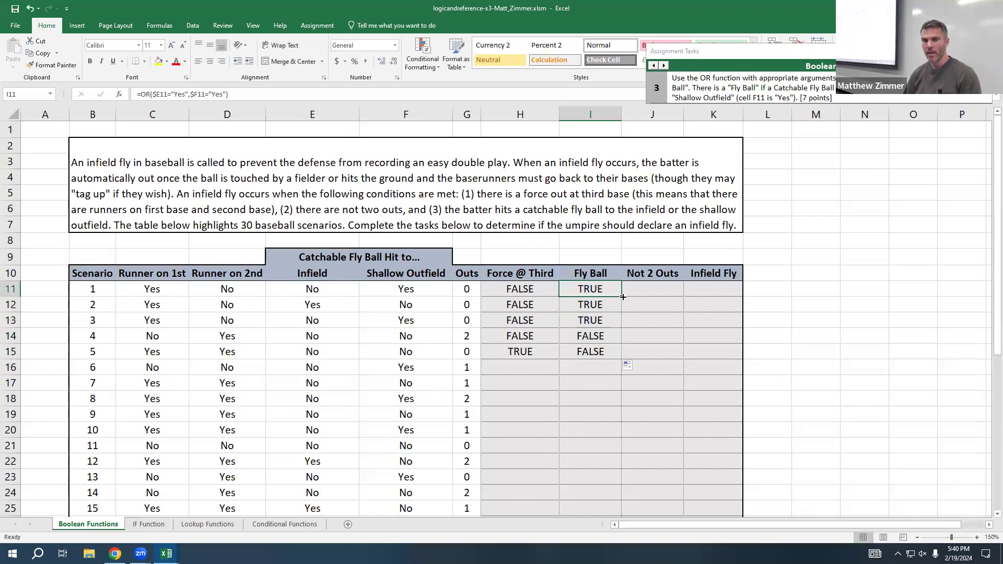
{"action": "double_click", "coordinate": [598, 303]}
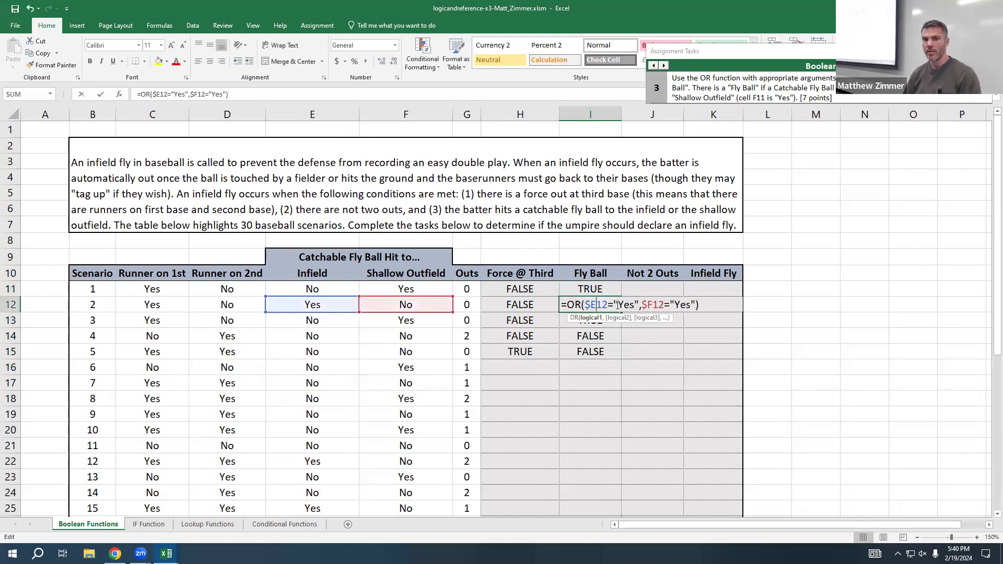
{"action": "key", "text": "Return"}
{"action": "double_click", "coordinate": [596, 320]}
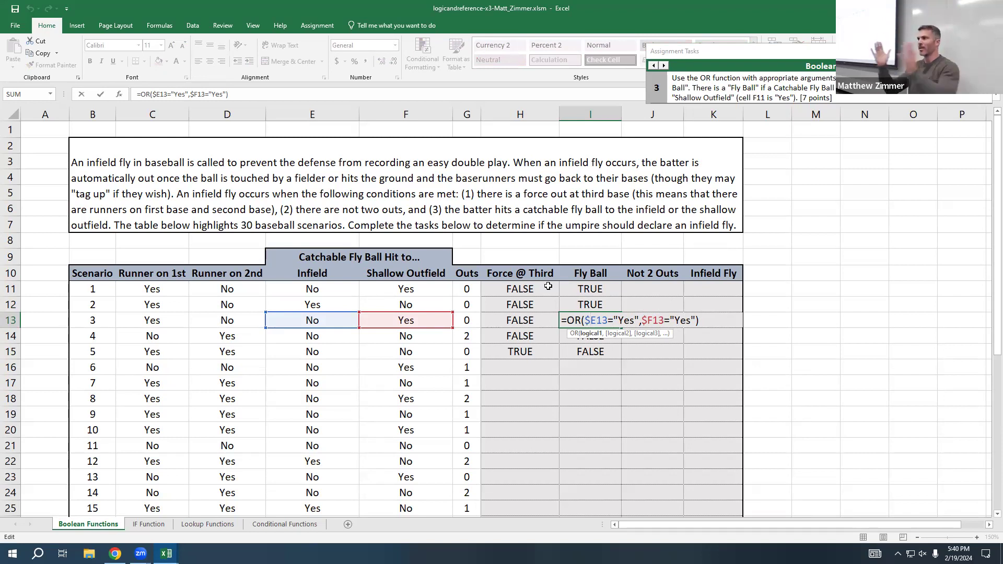
{"action": "key", "text": "ctrl+Return"}
Step: Fill the OR formula with column-locked references from I11 across into J11 and open the copy to inspect it
{"action": "left_click", "coordinate": [602, 290]}
{"action": "left_click_drag", "start_coordinate": [621, 296], "coordinate": [669, 290]}
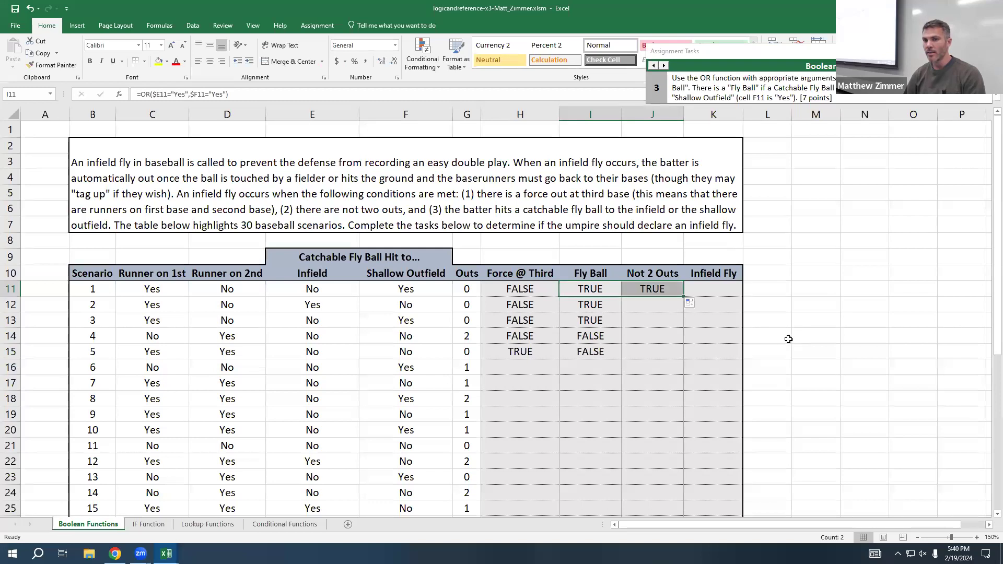
{"action": "double_click", "coordinate": [665, 291]}
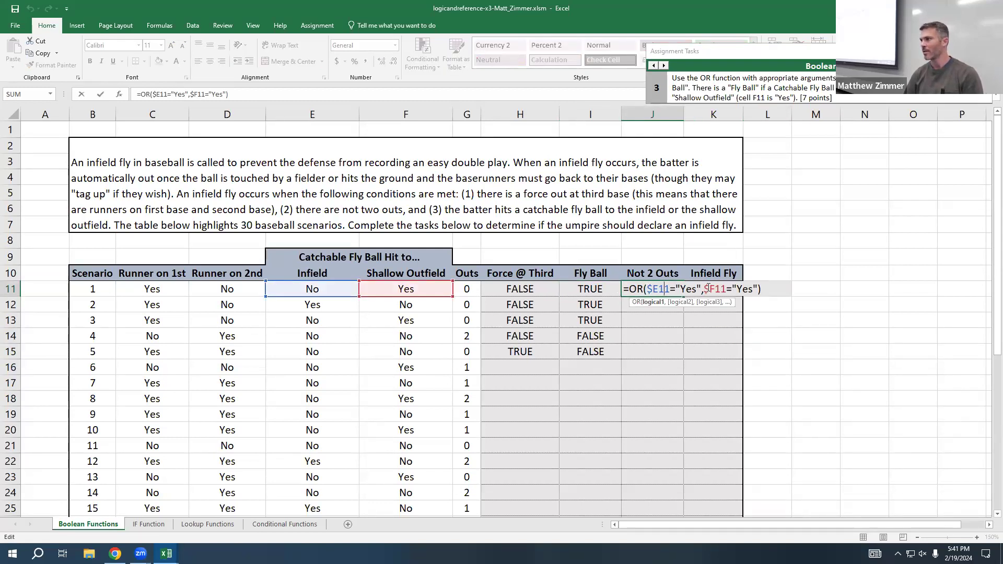
Step: Remove the dollar signs from both references in I11 so the formula reads =OR(E11="Yes",F11="Yes")
{"action": "left_click", "coordinate": [585, 291]}
{"action": "double_click", "coordinate": [590, 289]}
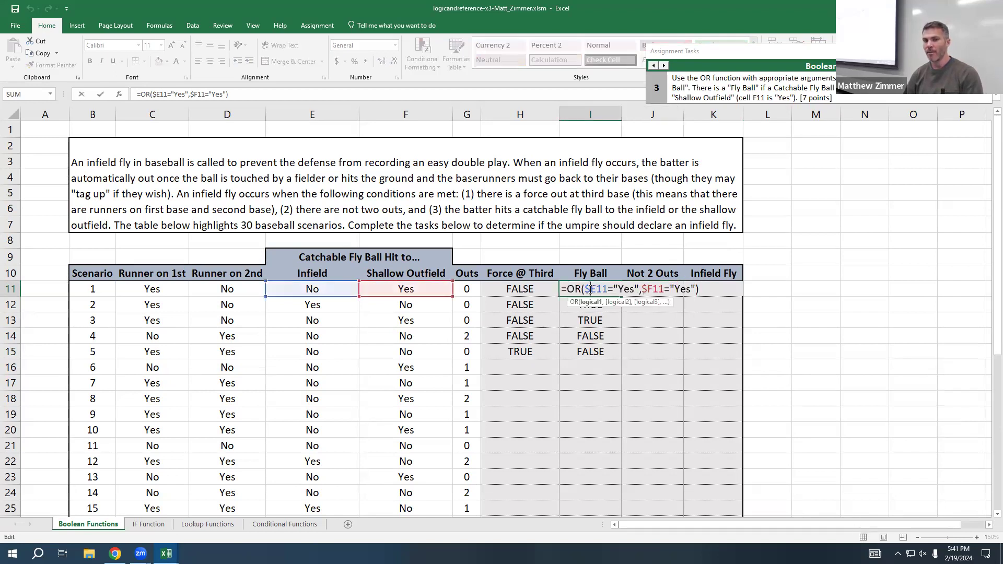
{"action": "key", "text": "BackSpace"}
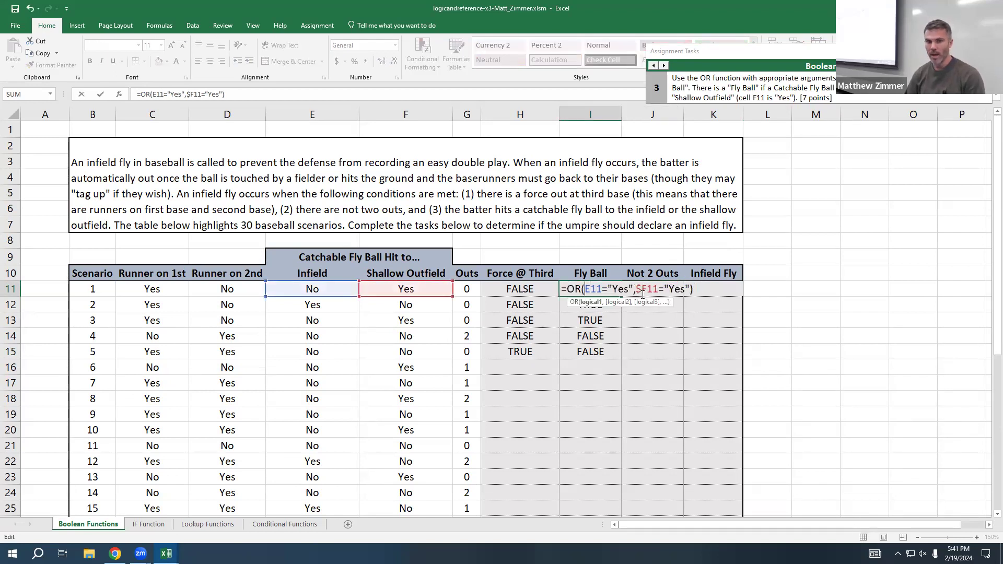
{"action": "left_click", "coordinate": [641, 290]}
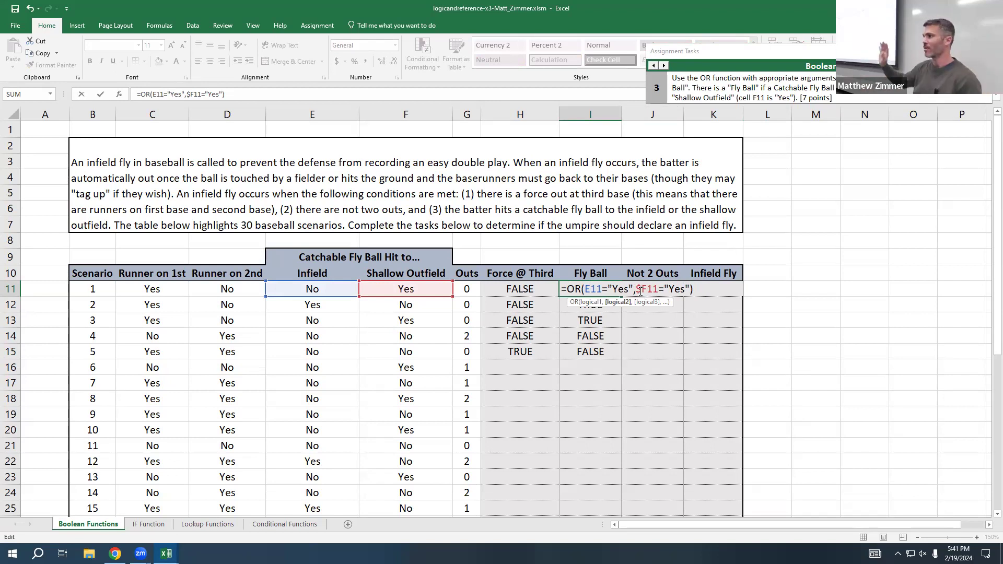
{"action": "key", "text": "BackSpace"}
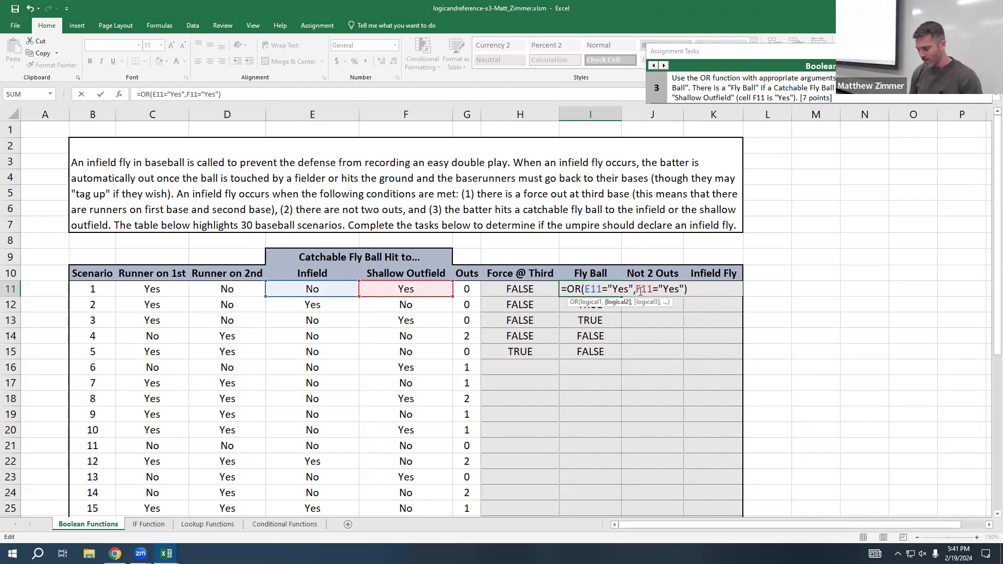
{"action": "key", "text": "Return"}
Step: Fill the OR formula with relative references from I11 across into J11 and open the copy for inspection
{"action": "left_click", "coordinate": [606, 288]}
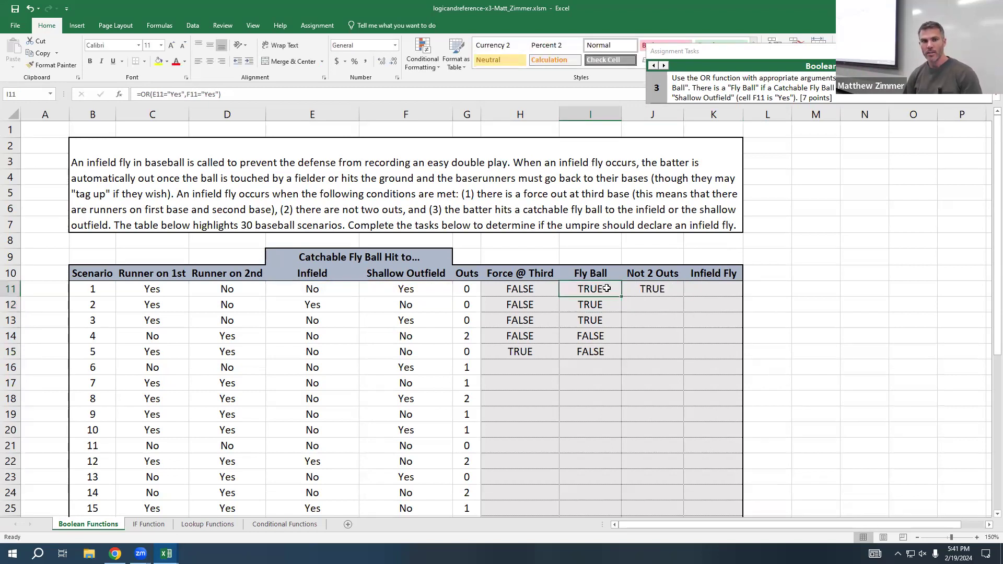
{"action": "double_click", "coordinate": [606, 289]}
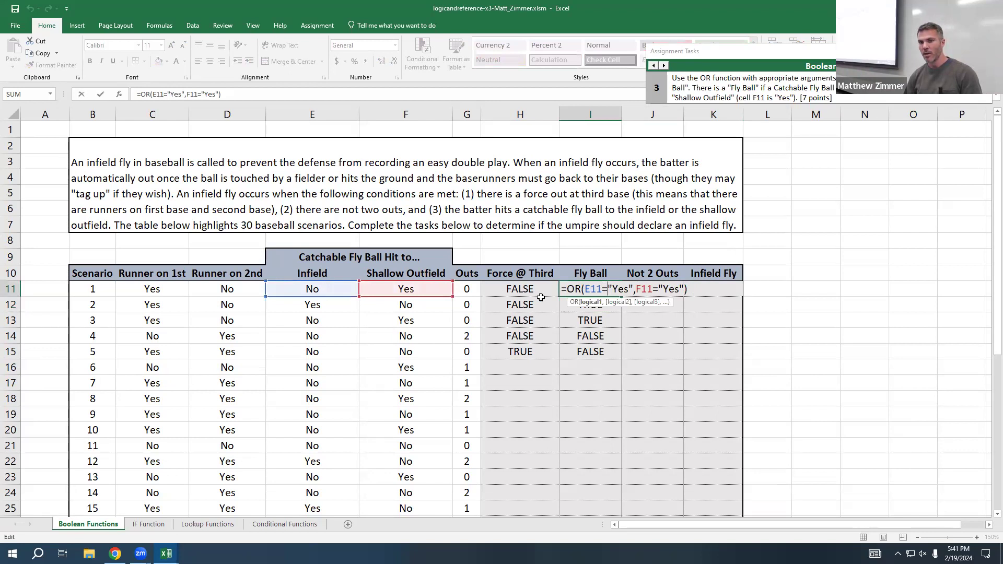
{"action": "key", "text": "Escape"}
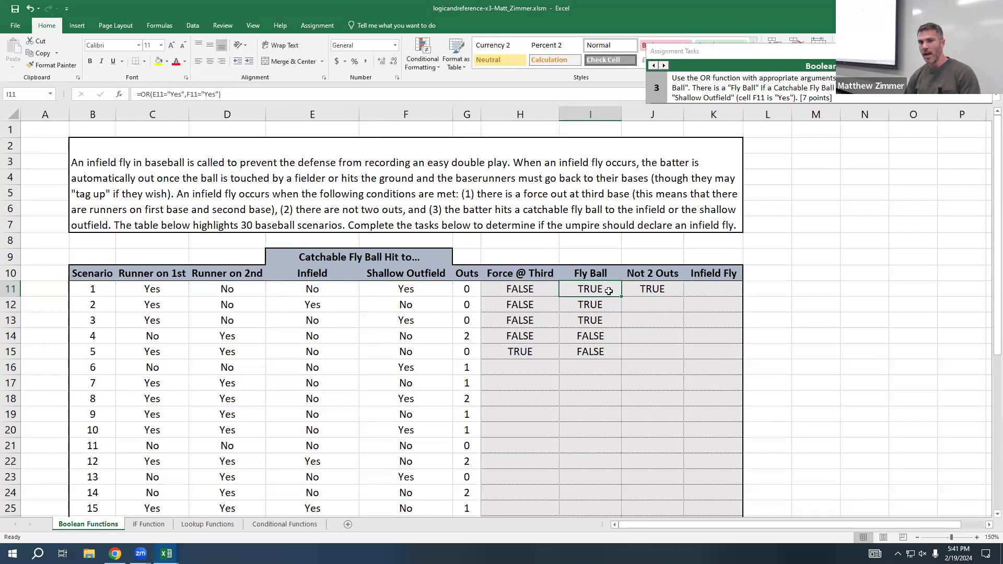
{"action": "left_click_drag", "start_coordinate": [621, 296], "coordinate": [678, 297]}
{"action": "left_click", "coordinate": [640, 301]}
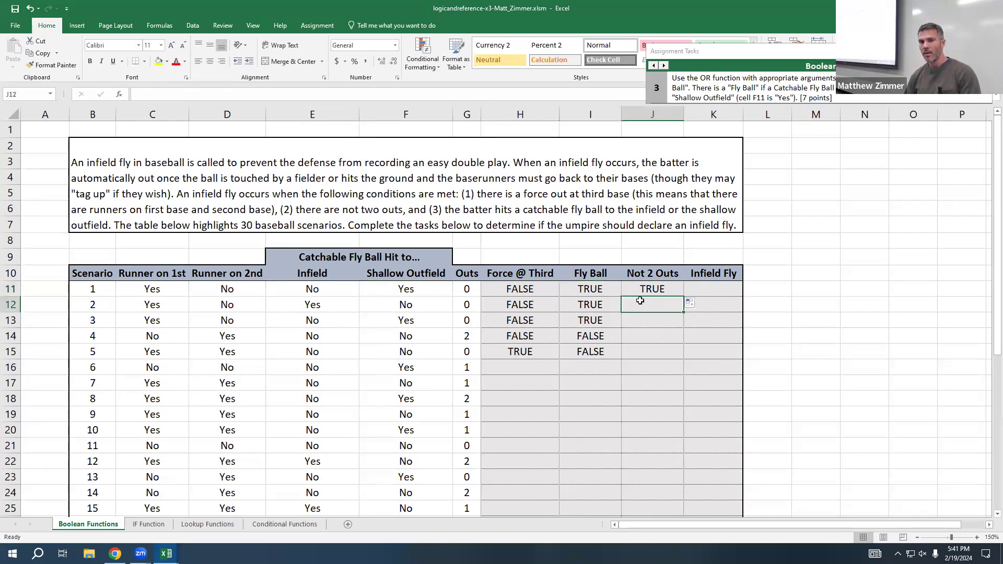
{"action": "double_click", "coordinate": [650, 291]}
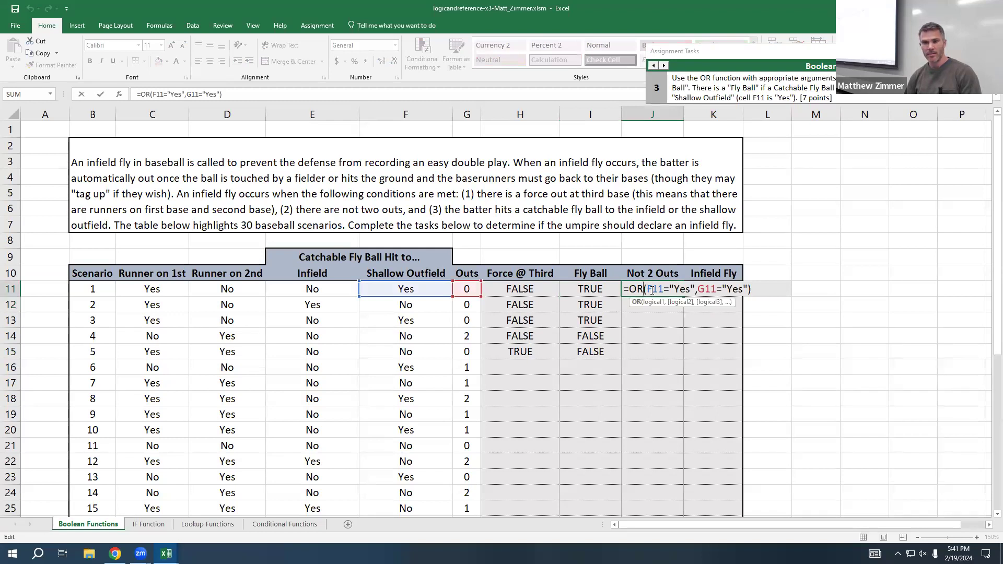
Step: Compare the cell references in the I11 formula with those in its copy in J11
{"action": "left_click", "coordinate": [603, 289]}
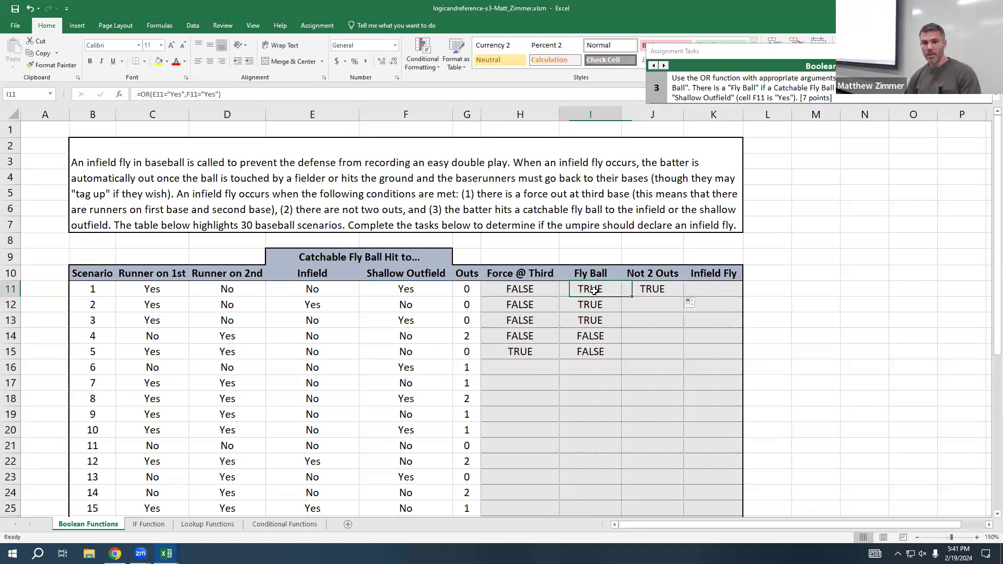
{"action": "double_click", "coordinate": [605, 289]}
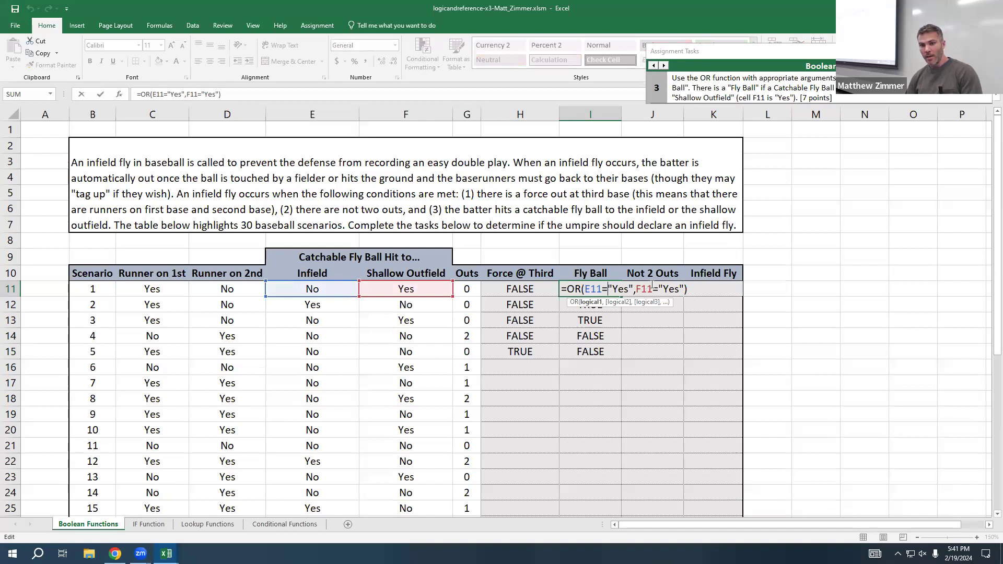
{"action": "left_click", "coordinate": [652, 287]}
{"action": "double_click", "coordinate": [652, 287]}
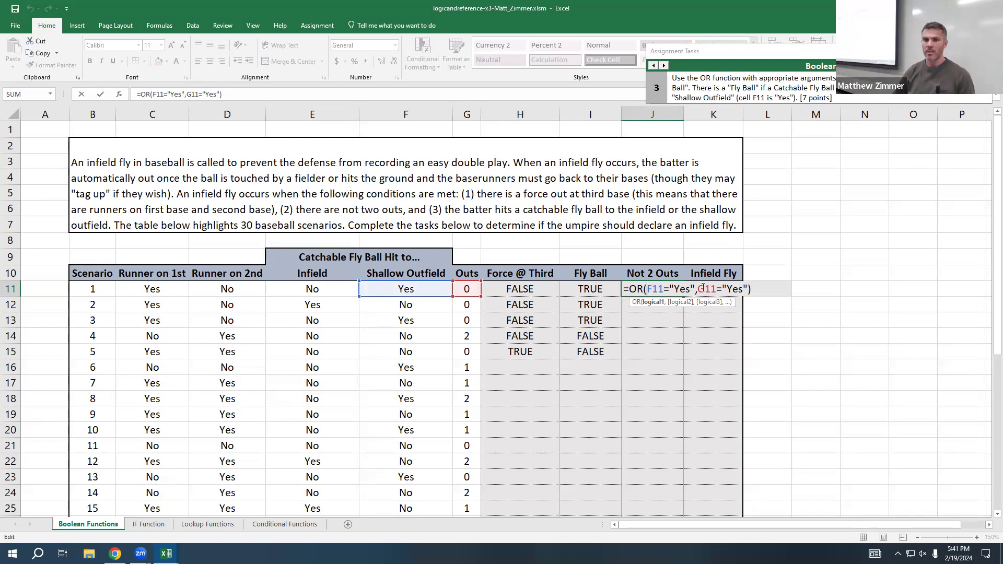
Step: Clear the copied OR formula from Not 2 Outs cell J11
{"action": "key", "text": "Escape"}
{"action": "type", "text": "`"}
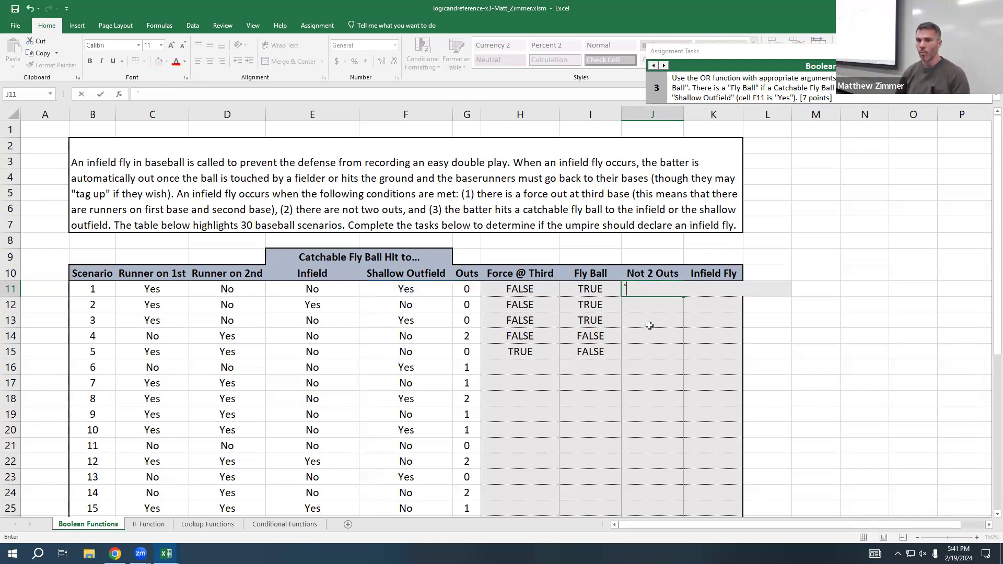
{"action": "key", "text": "BackSpace"}
{"action": "key", "text": "Return"}
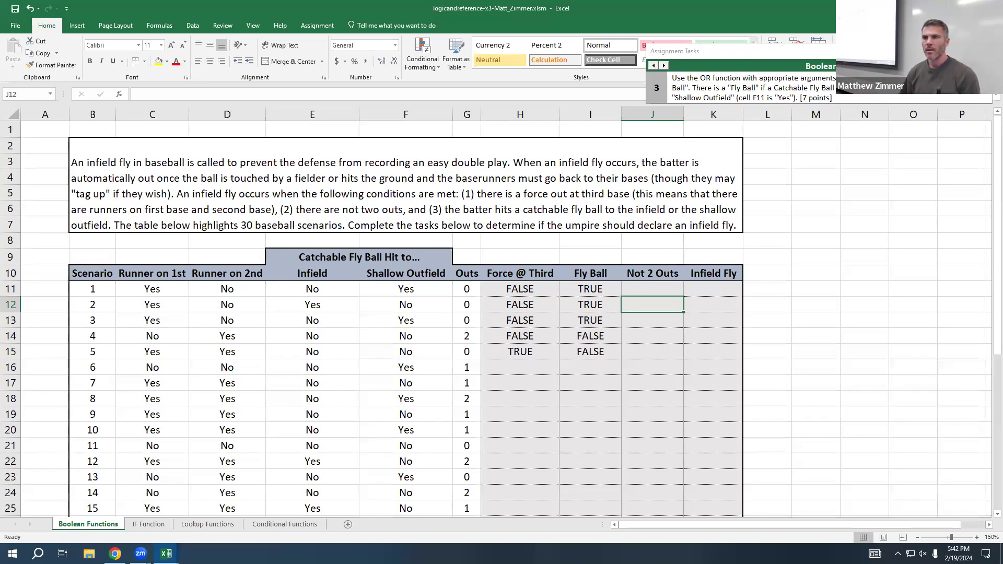
Step: Advance the assignment guide to task 5 and begin a NOT formula in J11 that references Outs cell G11
{"action": "left_click", "coordinate": [664, 66]}
{"action": "left_click", "coordinate": [663, 65]}
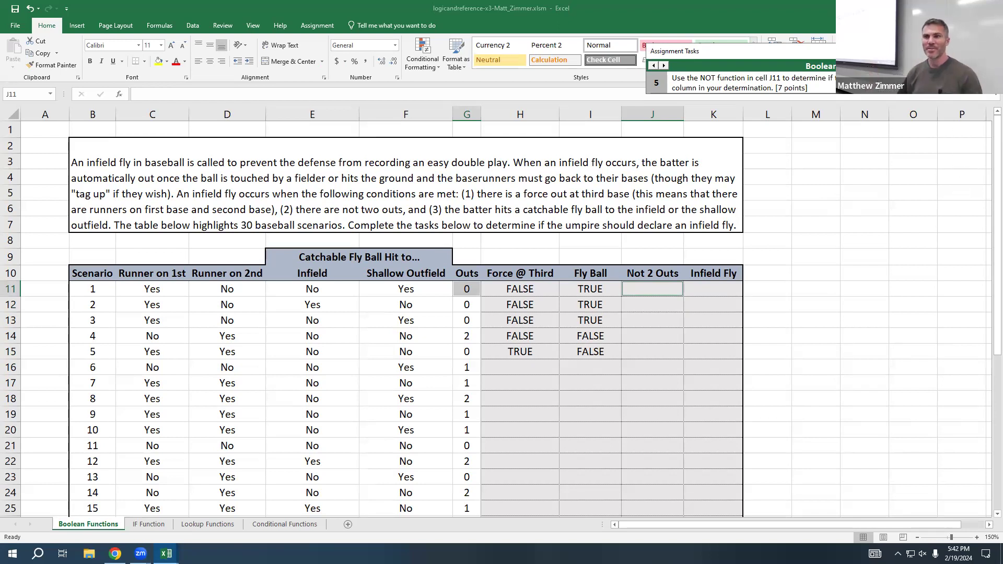
{"action": "left_click", "coordinate": [657, 287]}
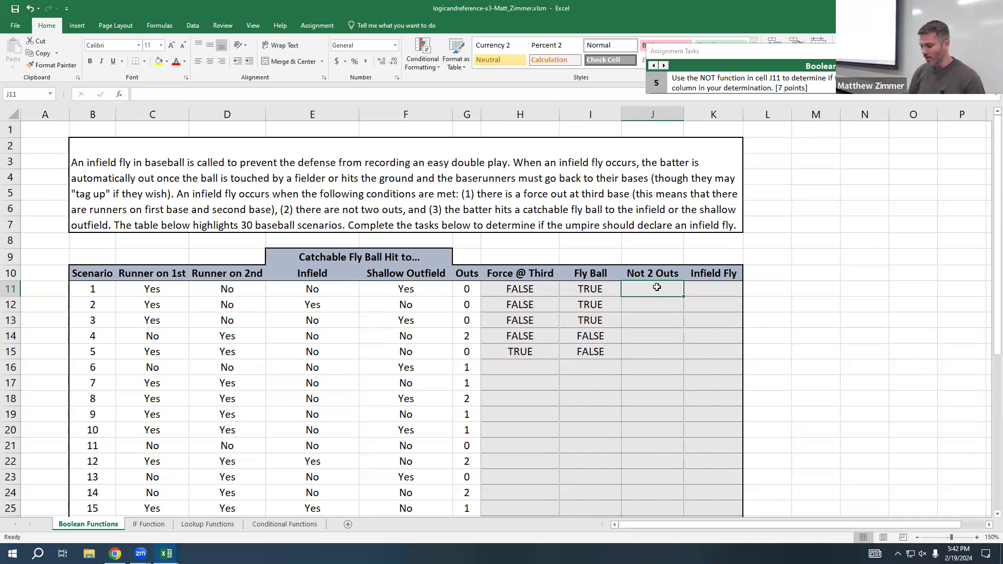
{"action": "type", "text": "="}
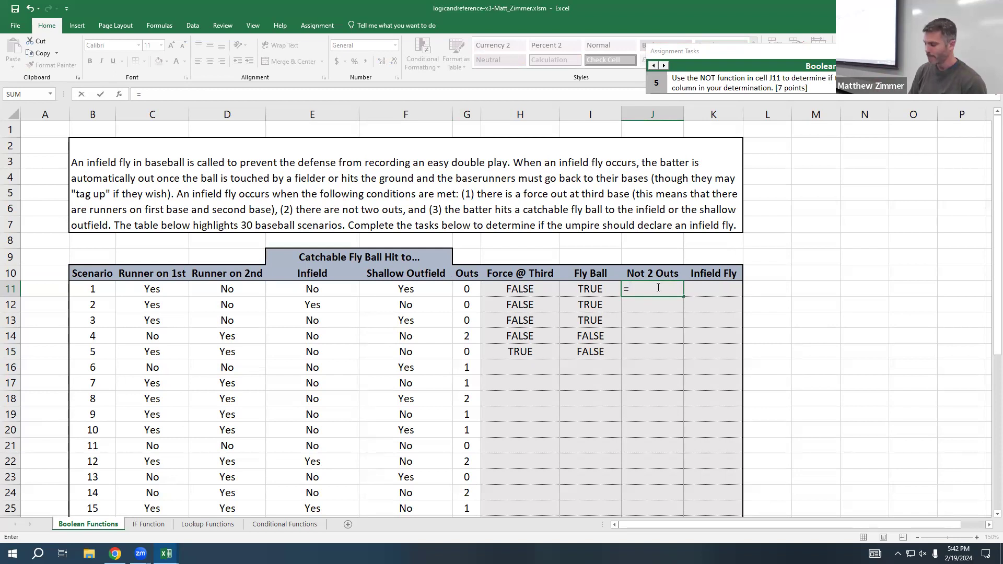
{"action": "type", "text": "not("}
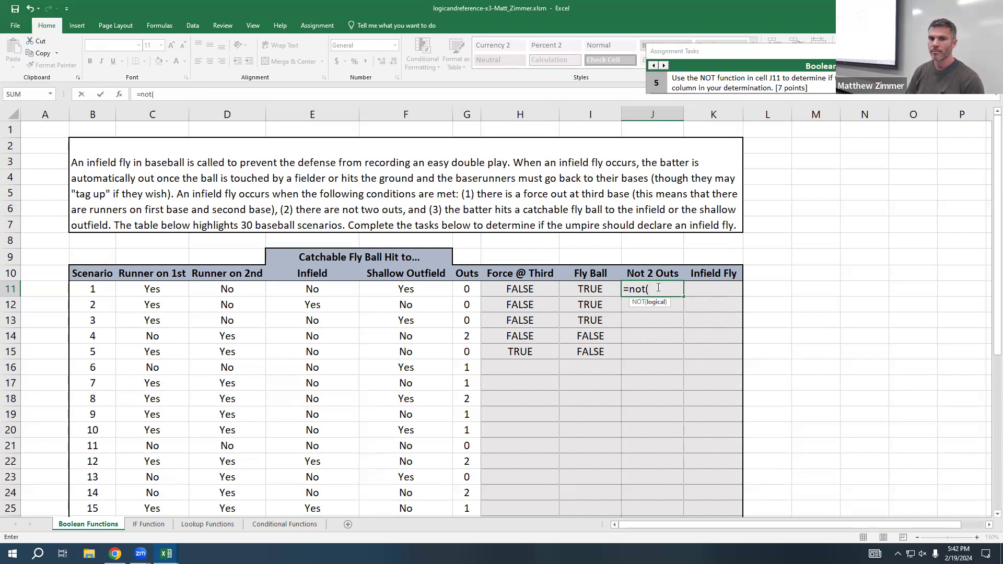
{"action": "left_click", "coordinate": [465, 286]}
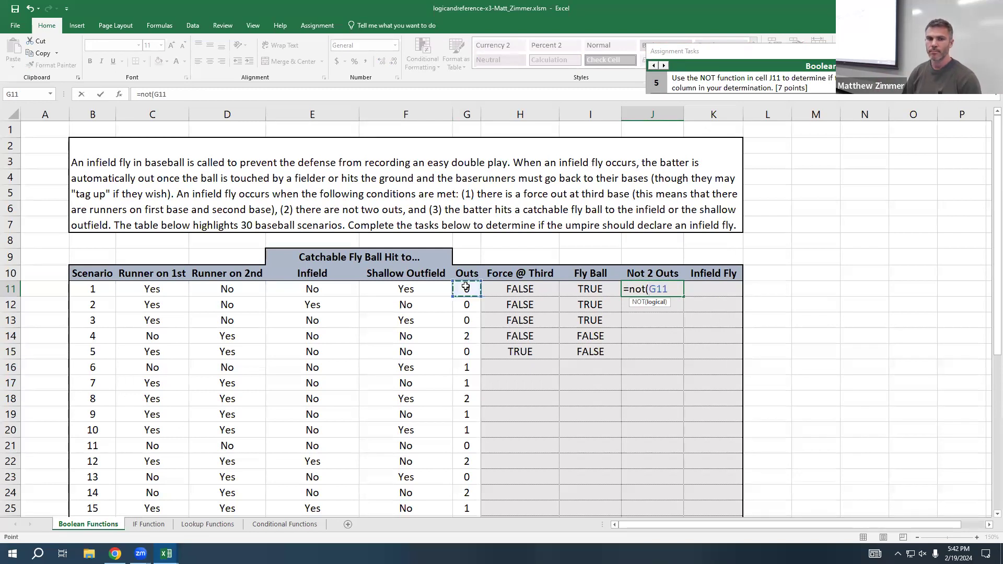
{"action": "type", "text": ">2"}
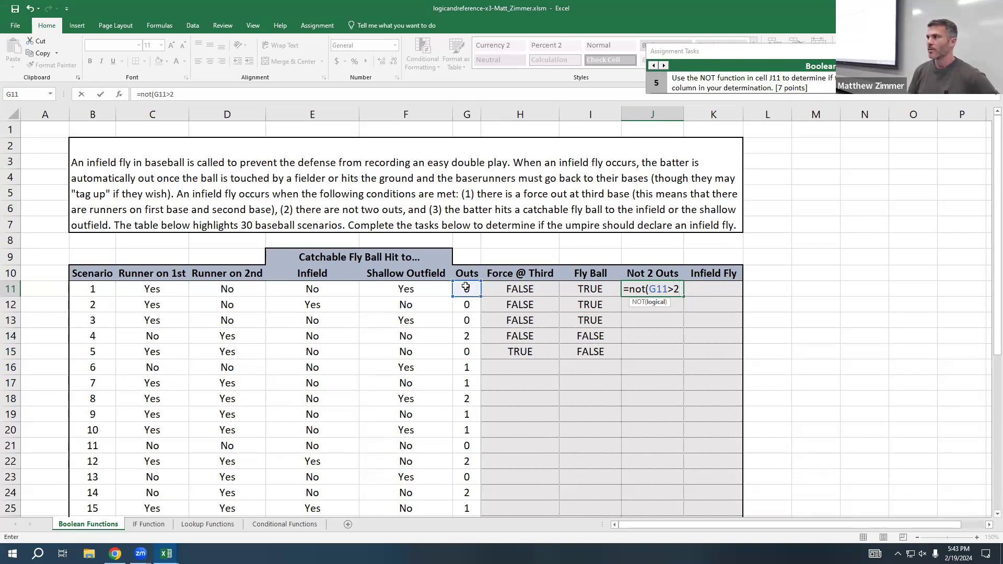
{"action": "key", "text": "BackSpace"}
{"action": "key", "text": "BackSpace"}
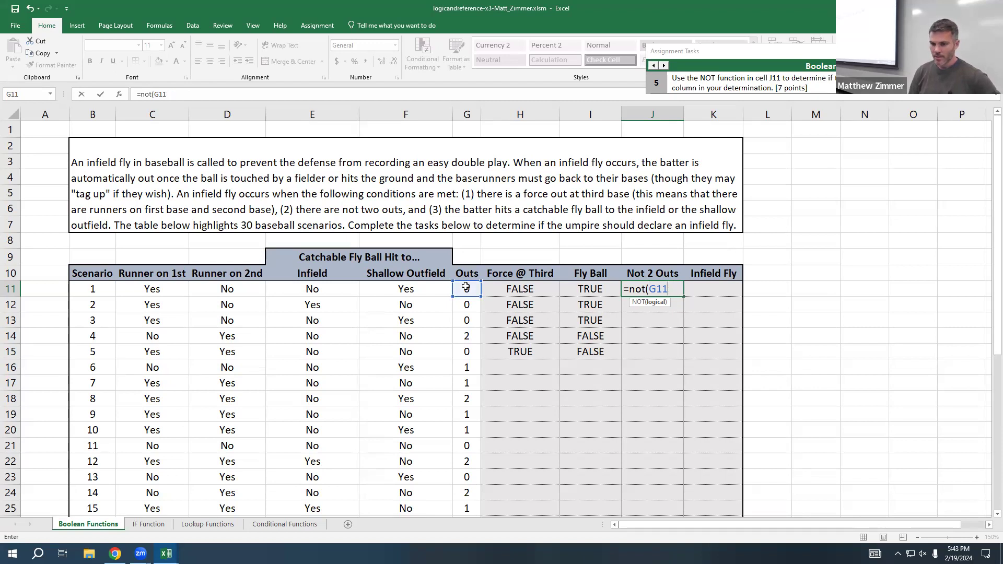
Step: Complete the J11 formula as =not(G11=2), commit it, and reopen it for review
{"action": "type", "text": "<2)"}
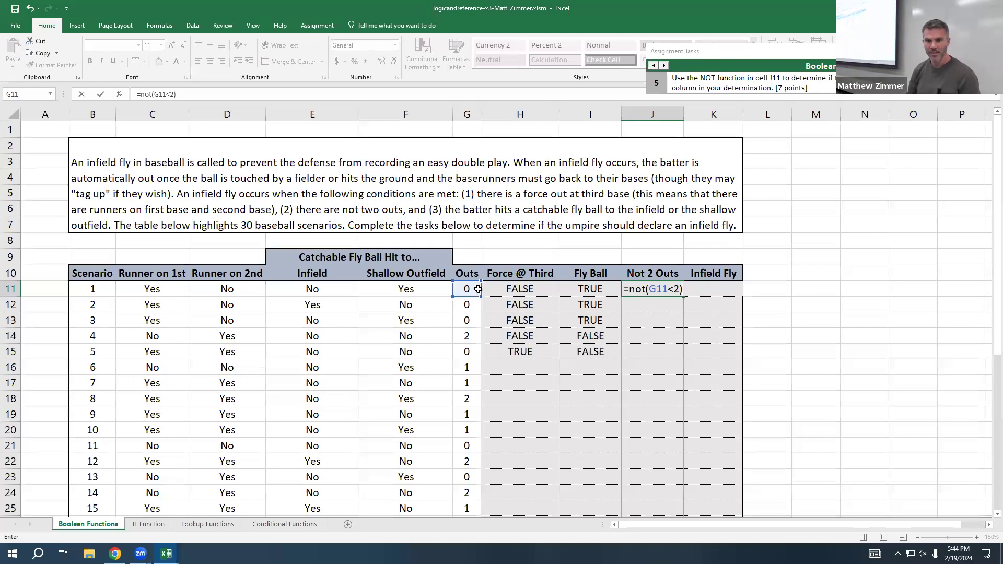
{"action": "left_click", "coordinate": [675, 290]}
{"action": "key", "text": "BackSpace"}
{"action": "type", "text": "="}
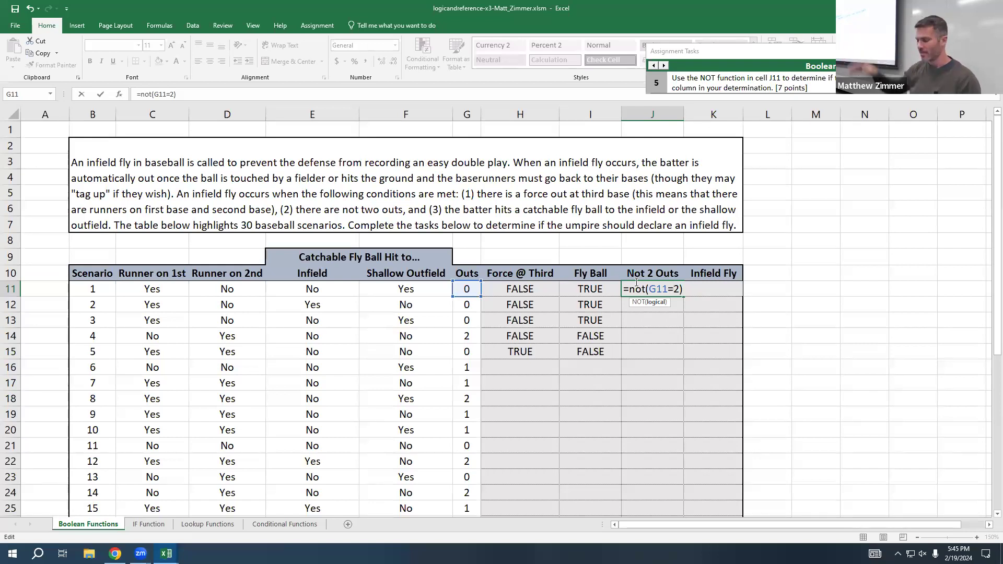
{"action": "key", "text": "Return"}
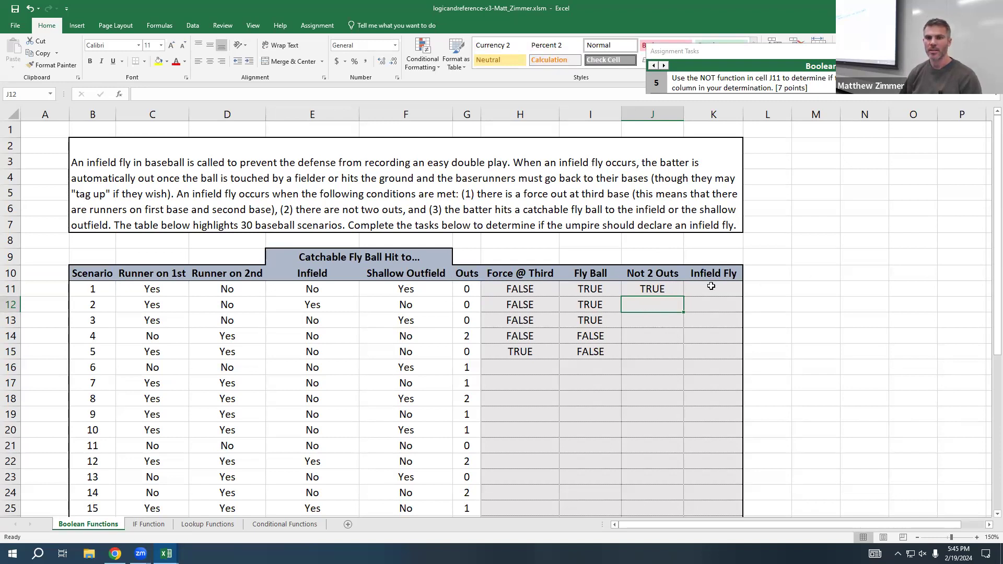
{"action": "double_click", "coordinate": [653, 289]}
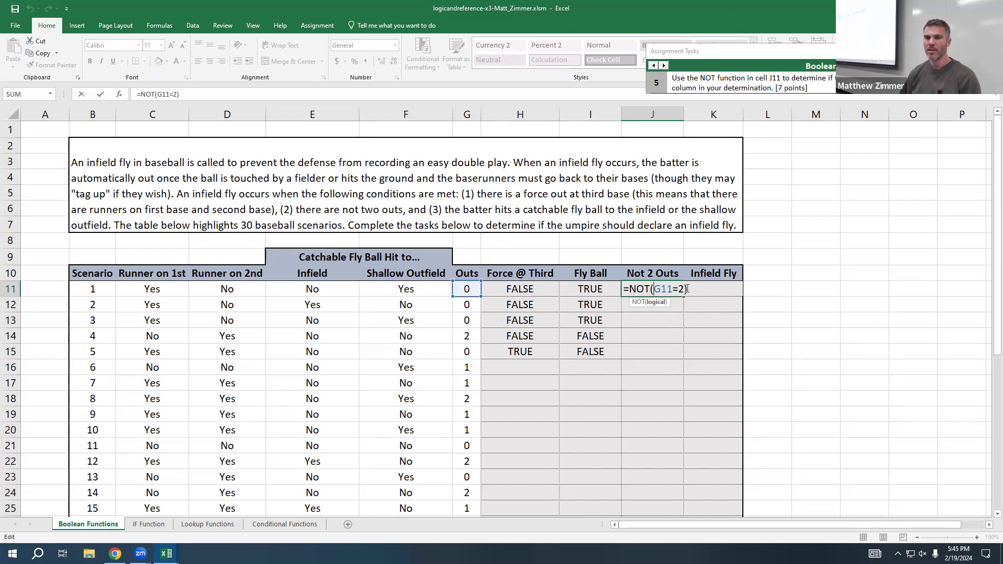
Step: Review the reference and comparison inside the J11 NOT formula, then recommit it
{"action": "left_click_drag", "start_coordinate": [685, 287], "coordinate": [639, 291]}
{"action": "left_click", "coordinate": [659, 290]}
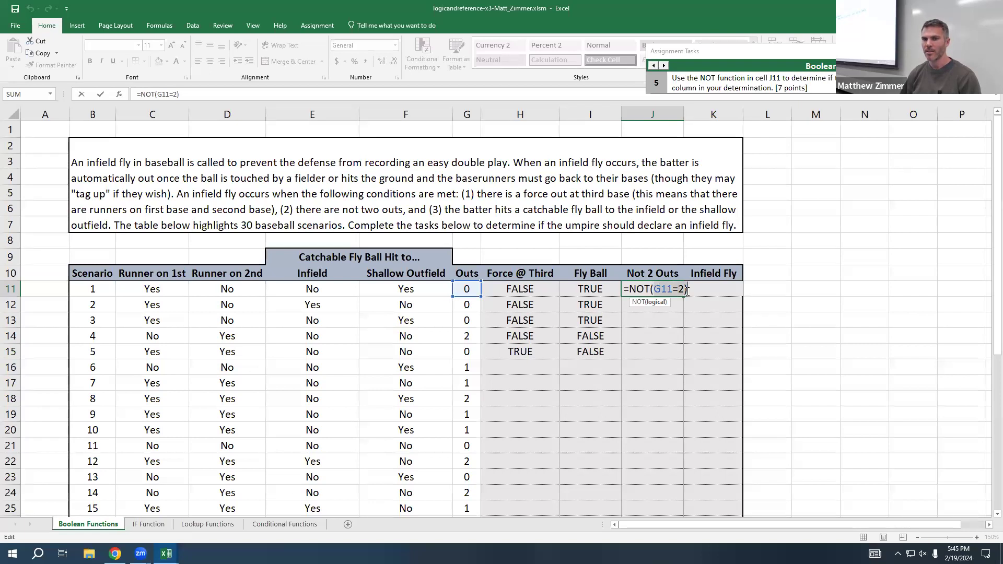
{"action": "key", "text": "Return"}
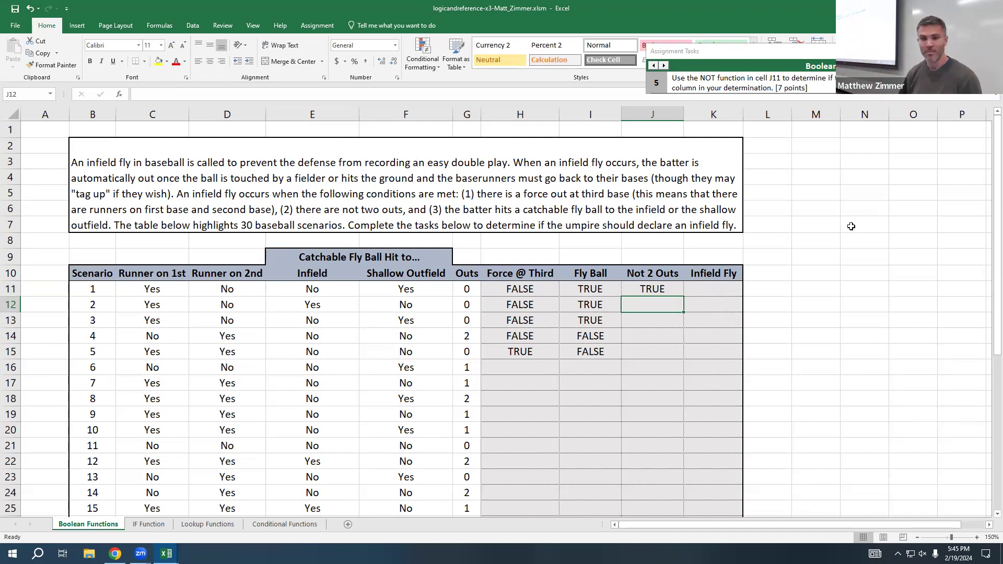
Step: Advance the assignment guide to task 7 and begin an AND formula in Infield Fly cell K11
{"action": "left_click", "coordinate": [663, 65]}
{"action": "left_click", "coordinate": [663, 66]}
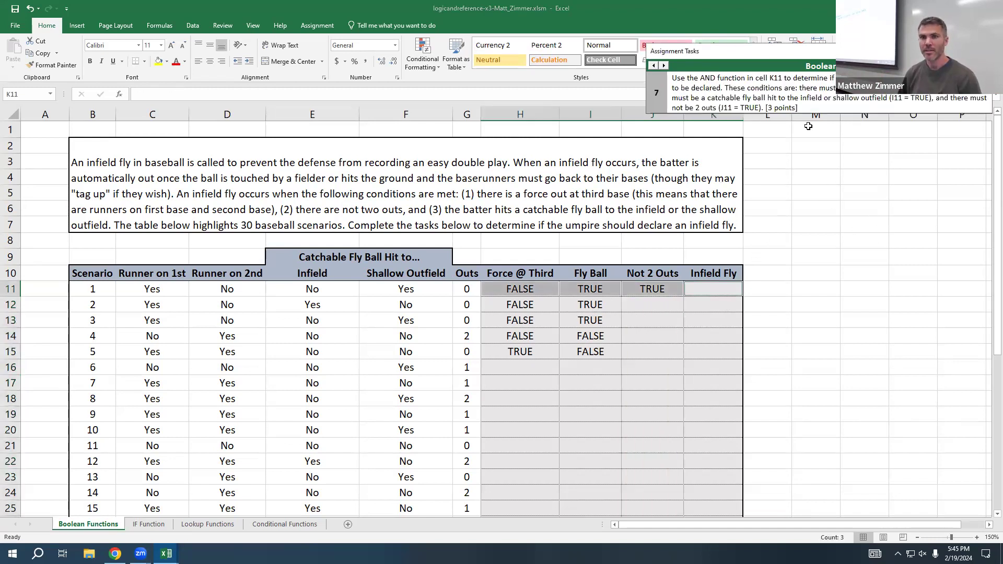
{"action": "left_click", "coordinate": [725, 284]}
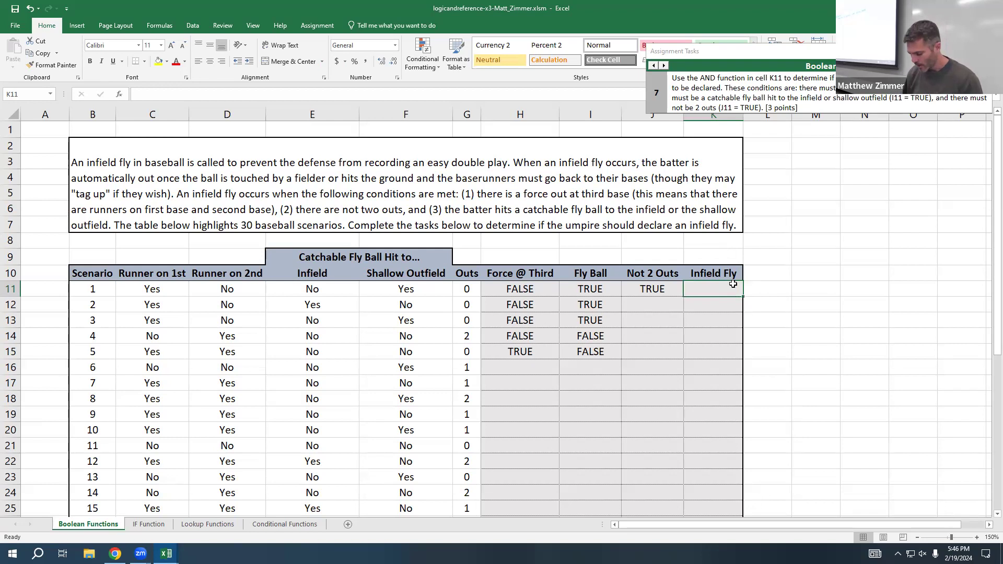
{"action": "type", "text": "="}
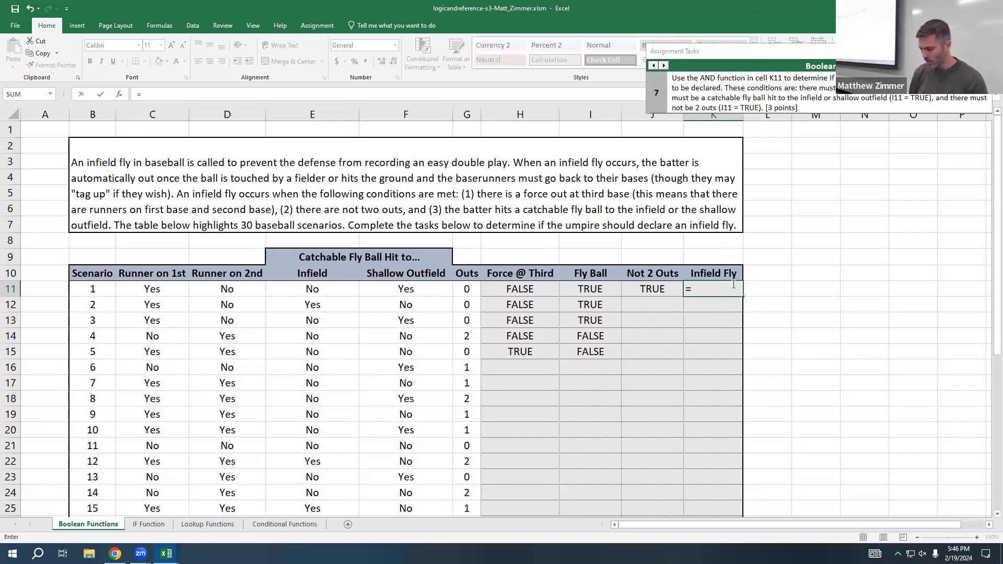
{"action": "type", "text": "and("}
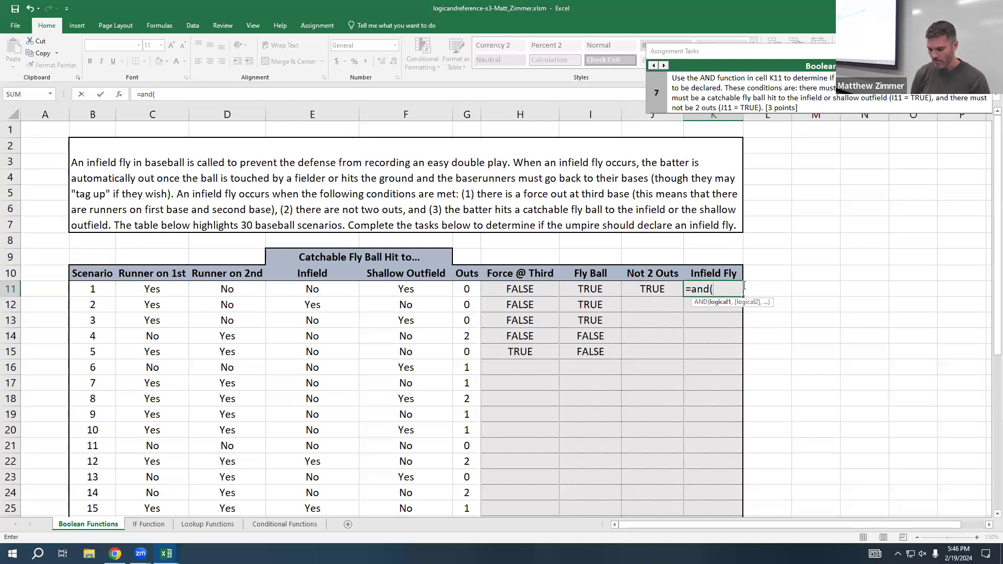
Step: Enter H11=TRUE and I11=TRUE as the first two conditions of the AND formula in K11
{"action": "type", "text": "HG"}
{"action": "key", "text": "BackSpace"}
{"action": "type", "text": "11=TRUE,"}
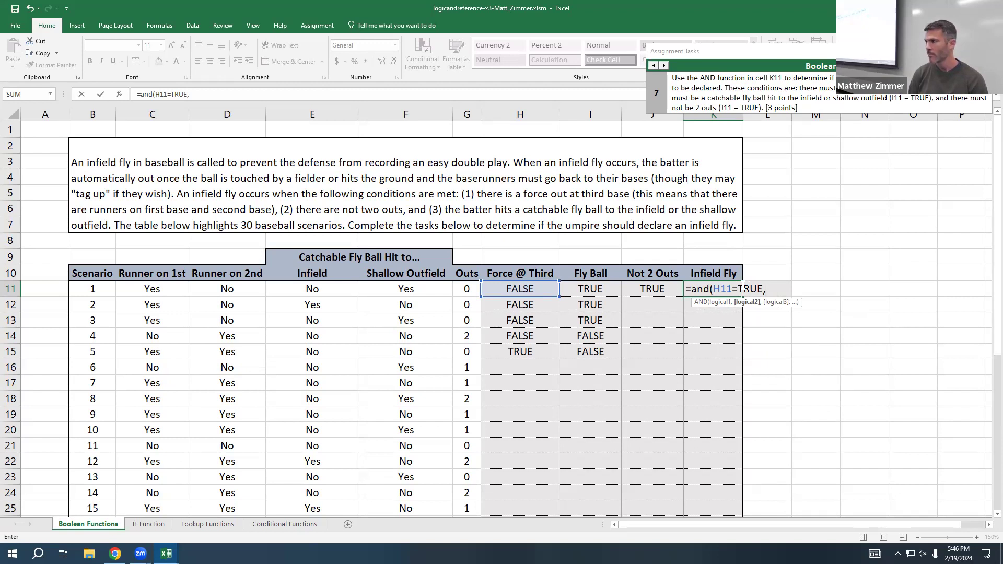
{"action": "type", "text": "I"}
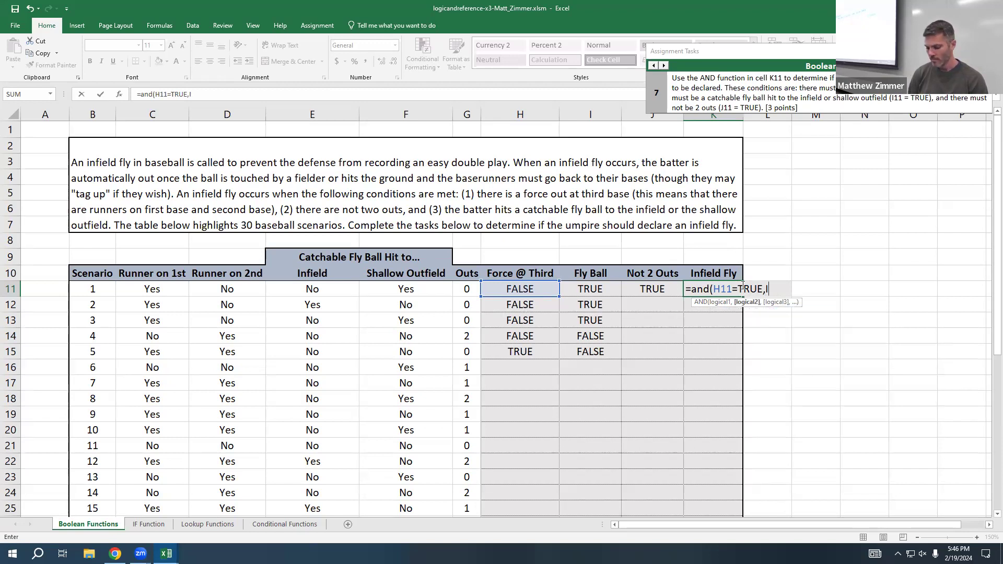
{"action": "type", "text": "11=TRUE,"}
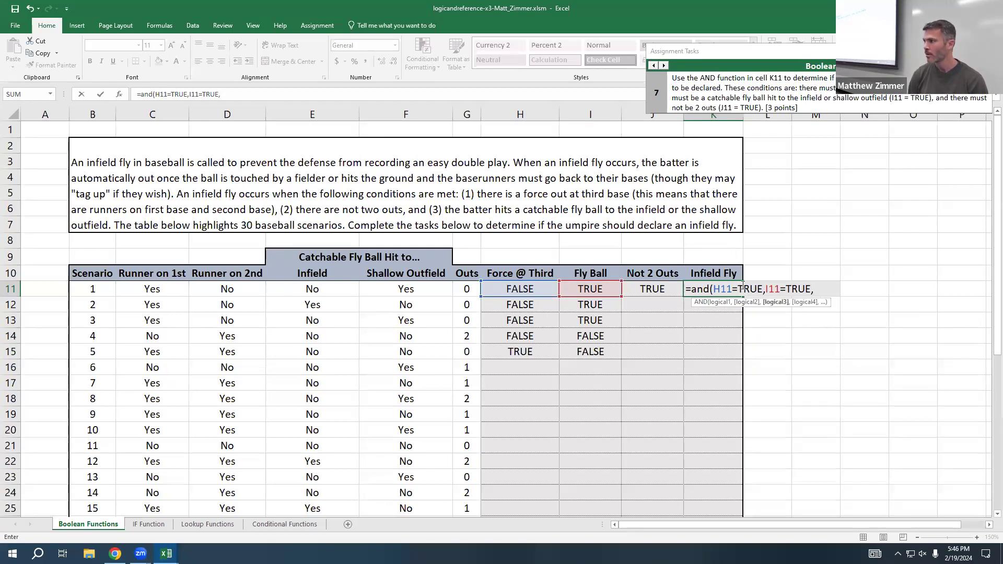
{"action": "type", "text": "J11="}
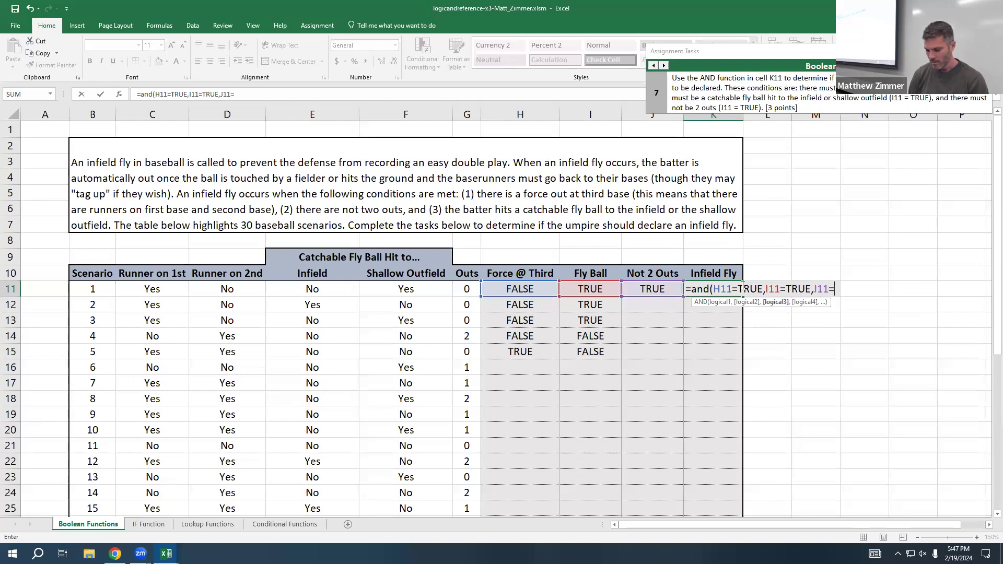
Step: Add J11=TRUE as the third condition of the K11 AND formula, close the formula and commit it
{"action": "type", "text": "TRUE)"}
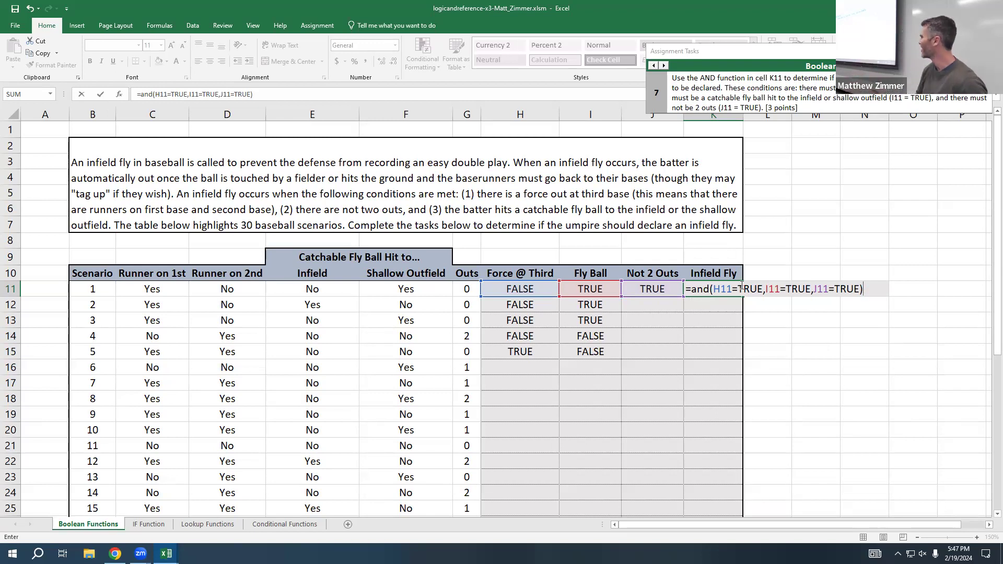
{"action": "key", "text": "Return"}
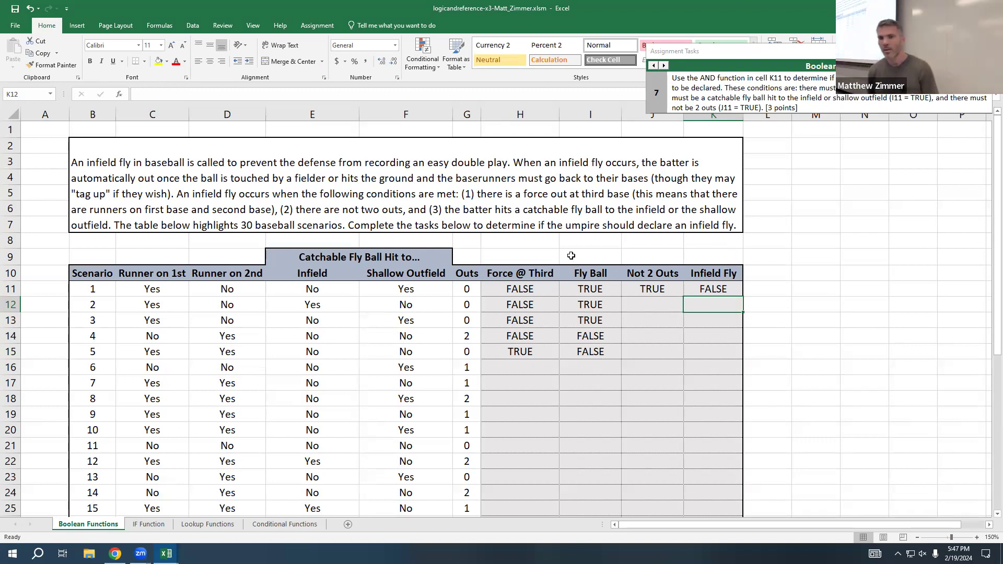
Step: Review the AND formula in K11 and the NOT formula in J11, leaving both formulas as they are
{"action": "double_click", "coordinate": [732, 289]}
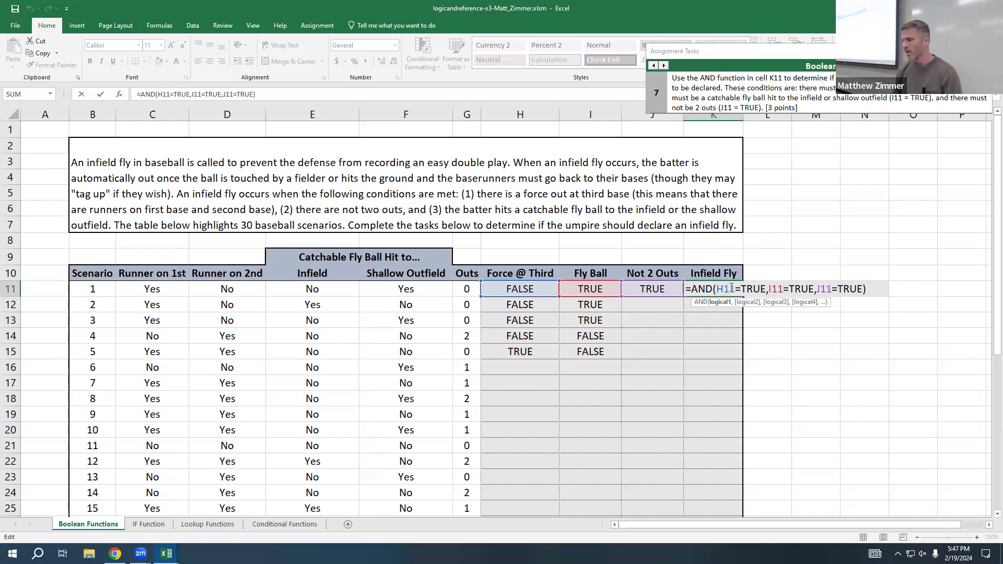
{"action": "key", "text": "ctrl+Return"}
{"action": "left_click", "coordinate": [652, 289]}
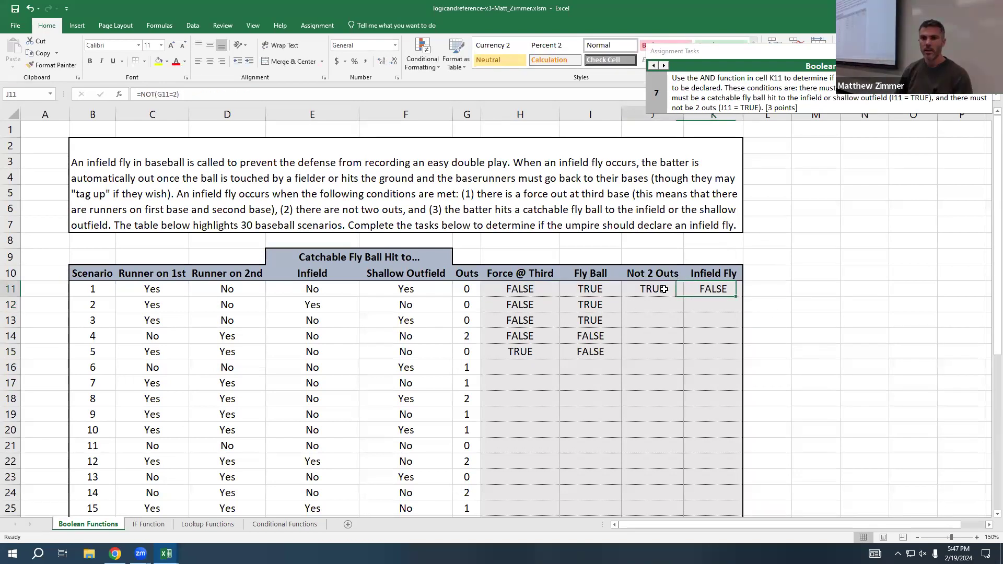
{"action": "double_click", "coordinate": [669, 289]}
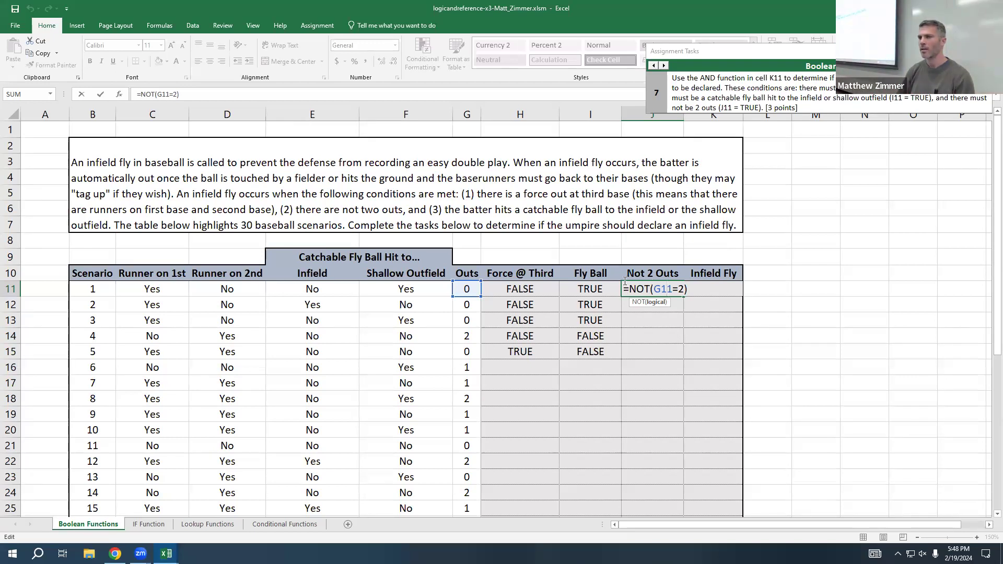
{"action": "key", "text": "ctrl+Return"}
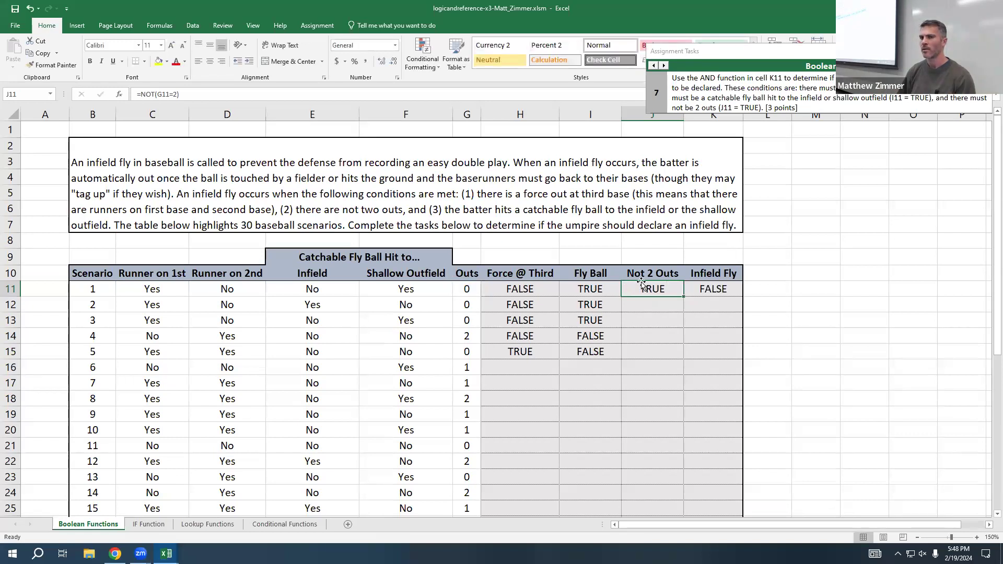
{"action": "left_click", "coordinate": [725, 288]}
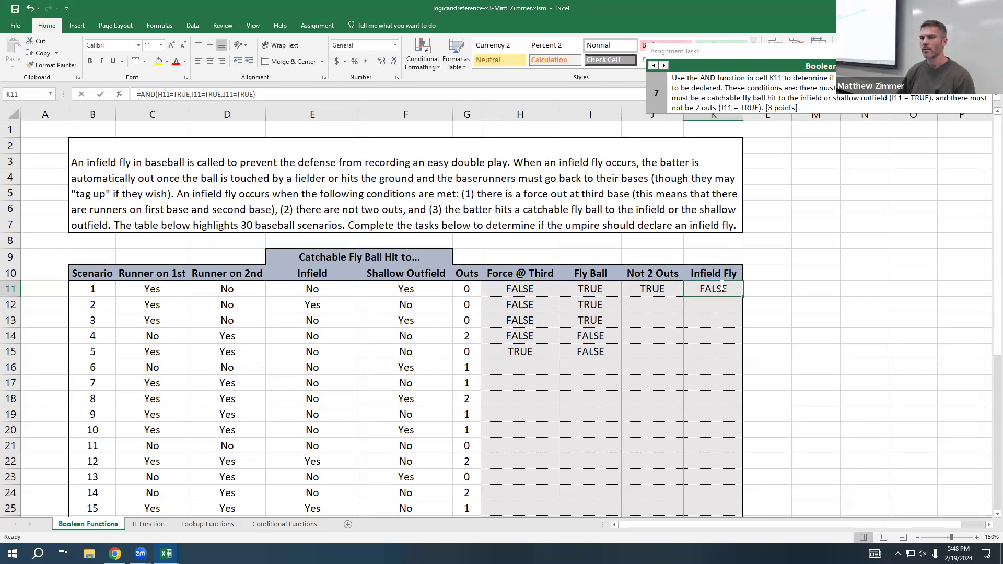
{"action": "double_click", "coordinate": [726, 289]}
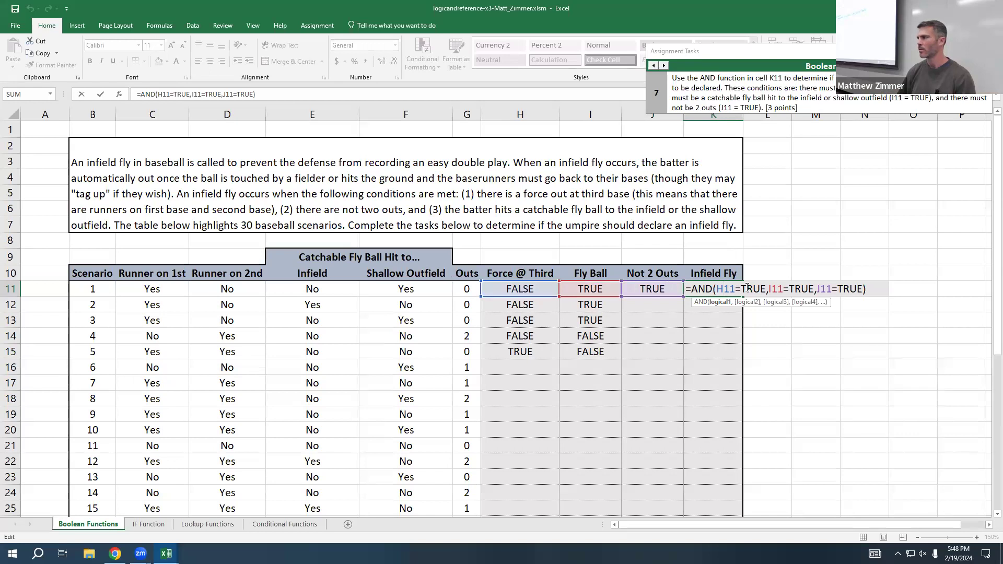
{"action": "key", "text": "ctrl+Return"}
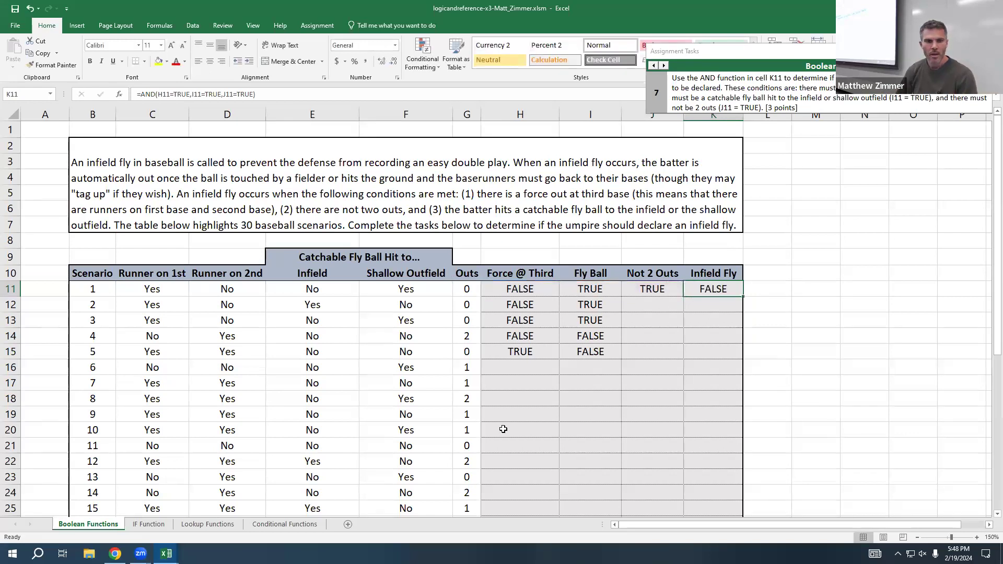
Step: Switch to the IF Function sheet, advance the assignment guide to its context section and look over the donut order table
{"action": "left_click", "coordinate": [147, 525]}
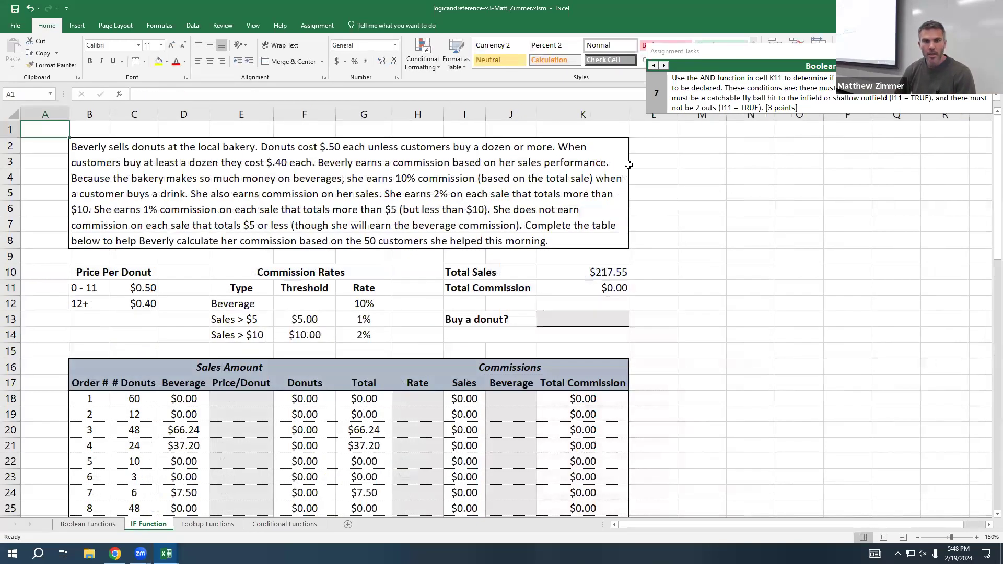
{"action": "left_click", "coordinate": [663, 66]}
{"action": "left_click", "coordinate": [664, 65]}
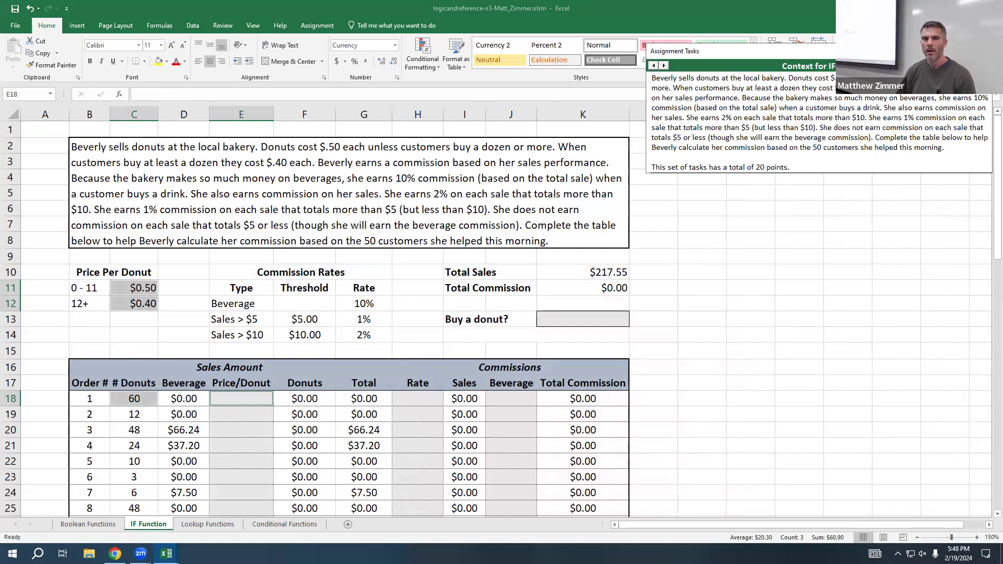
{"action": "scroll", "coordinate": [232, 271], "scroll_direction": "down", "scroll_amount": 1}
{"action": "scroll", "coordinate": [232, 271], "scroll_direction": "down", "scroll_amount": 1}
{"action": "scroll", "coordinate": [138, 225], "scroll_direction": "up", "scroll_amount": 1}
{"action": "scroll", "coordinate": [113, 183], "scroll_direction": "down", "scroll_amount": 1}
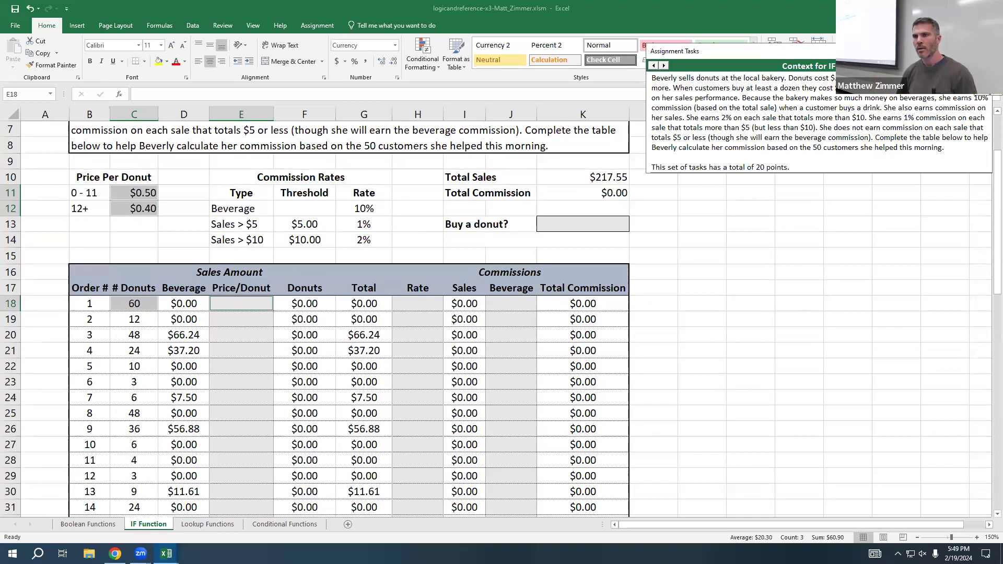
Step: Advance the assignment guide to IF task 1 and begin an IF formula in Price/Donut cell E18
{"action": "left_click", "coordinate": [663, 65]}
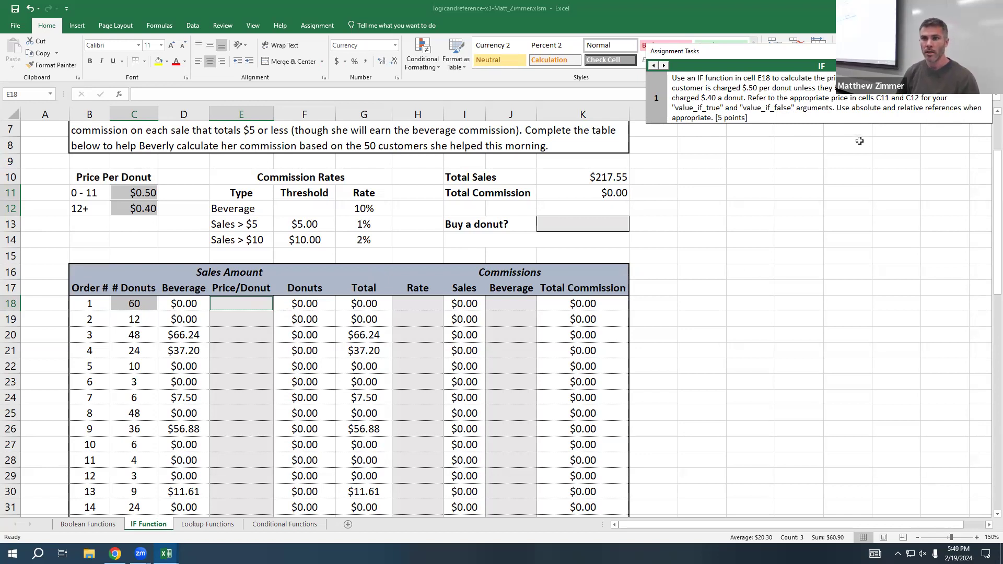
{"action": "left_click", "coordinate": [240, 303]}
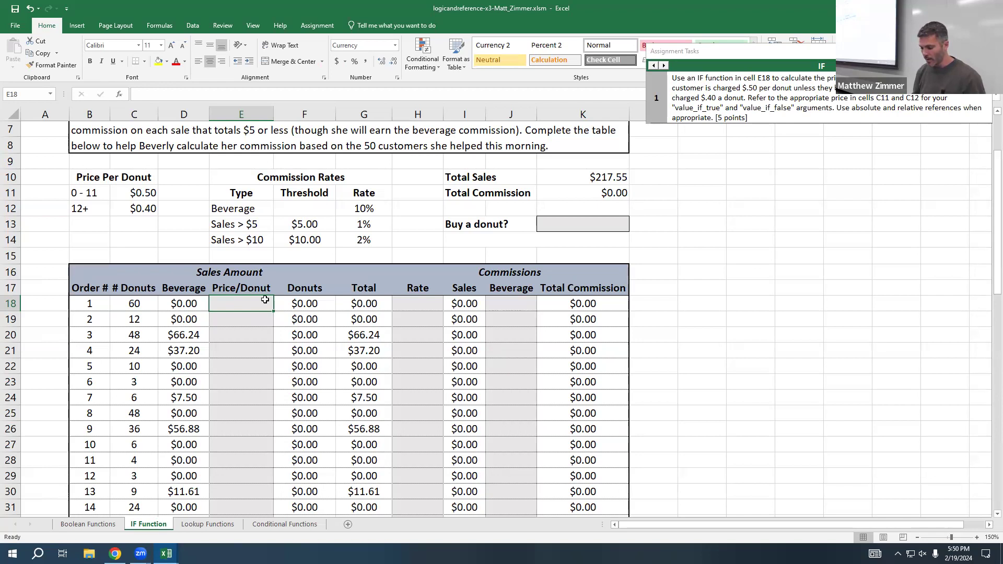
{"action": "type", "text": "=if("}
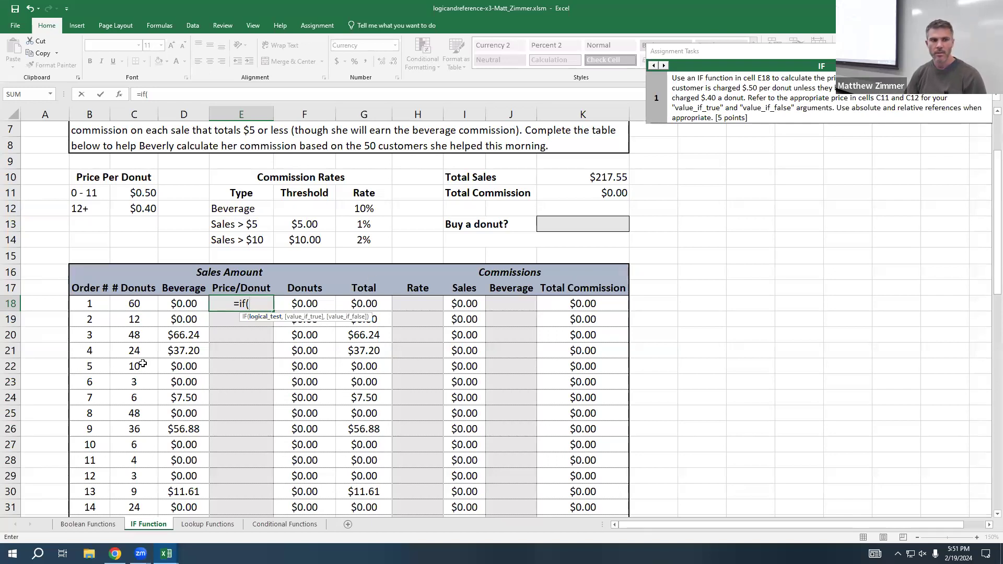
Step: Fill in the E18 IF formula with the test C18>=12, C12 as the value if true and C11 as the value if false
{"action": "left_click", "coordinate": [138, 304]}
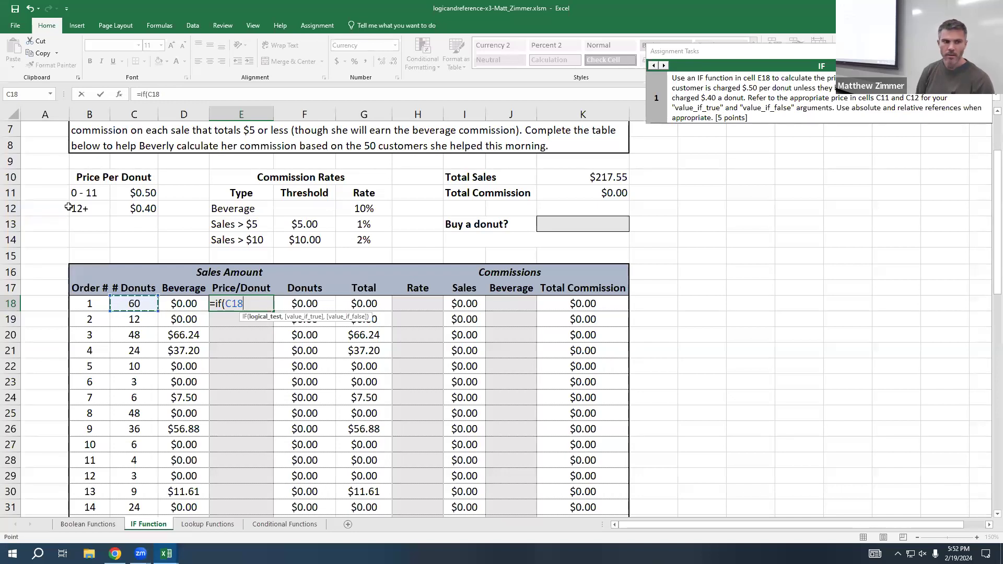
{"action": "type", "text": ">"}
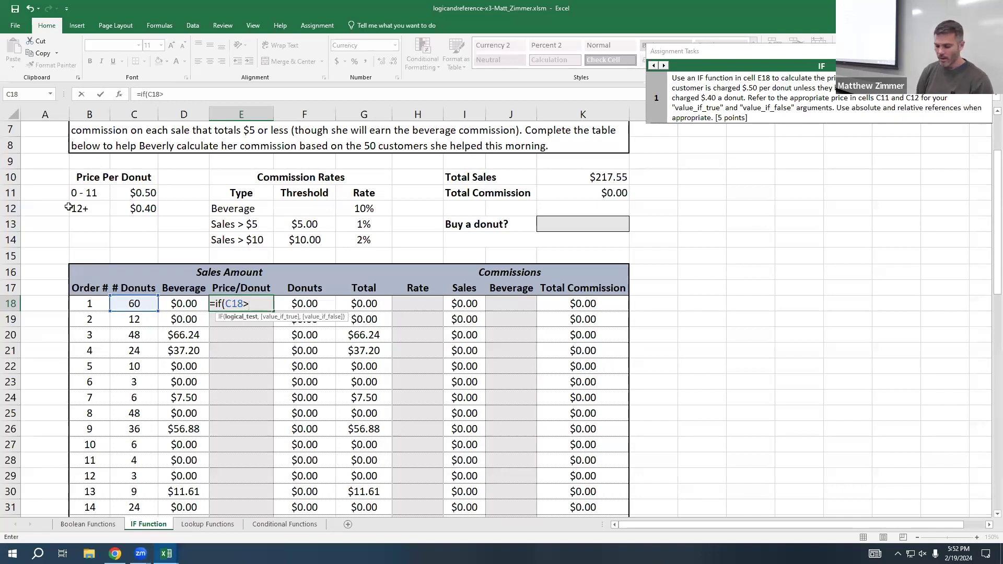
{"action": "type", "text": "=12"}
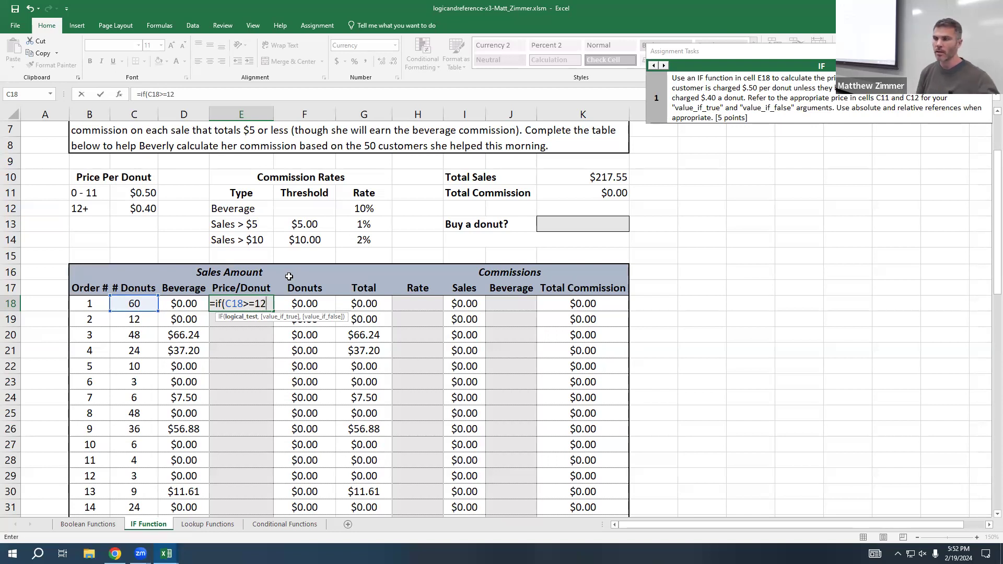
{"action": "type", "text": ","}
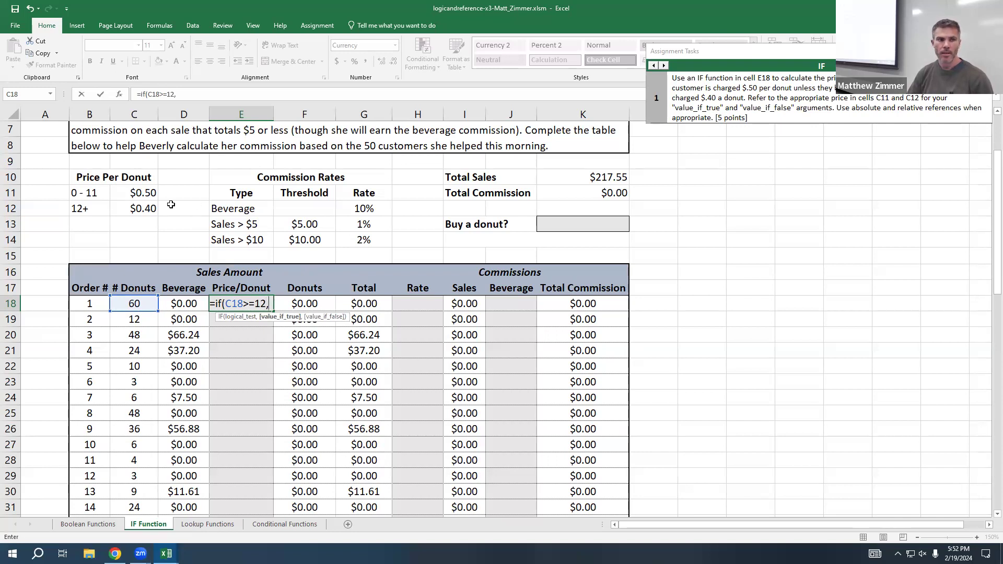
{"action": "left_click", "coordinate": [142, 208]}
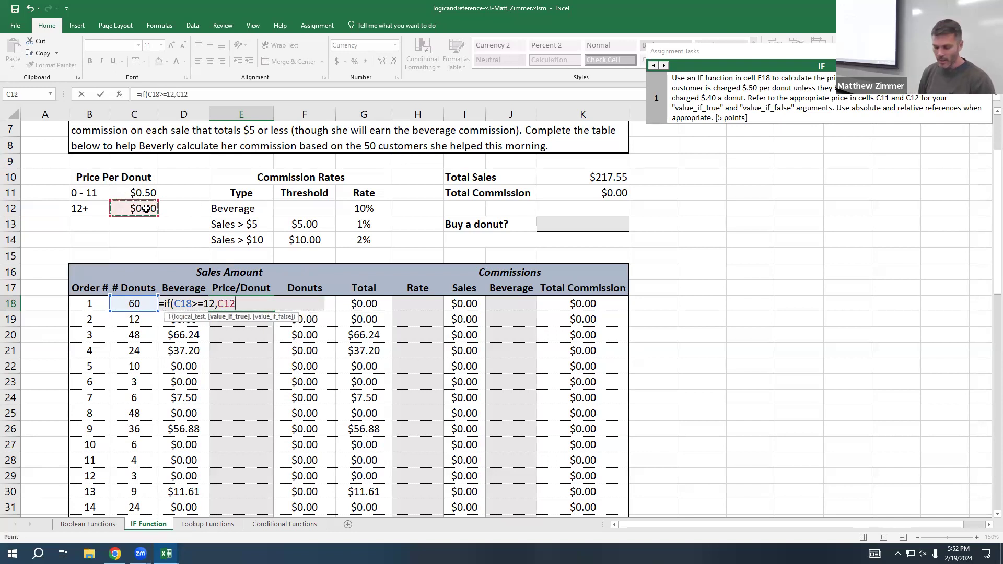
{"action": "type", "text": ","}
{"action": "left_click", "coordinate": [150, 193]}
{"action": "type", "text": ")"}
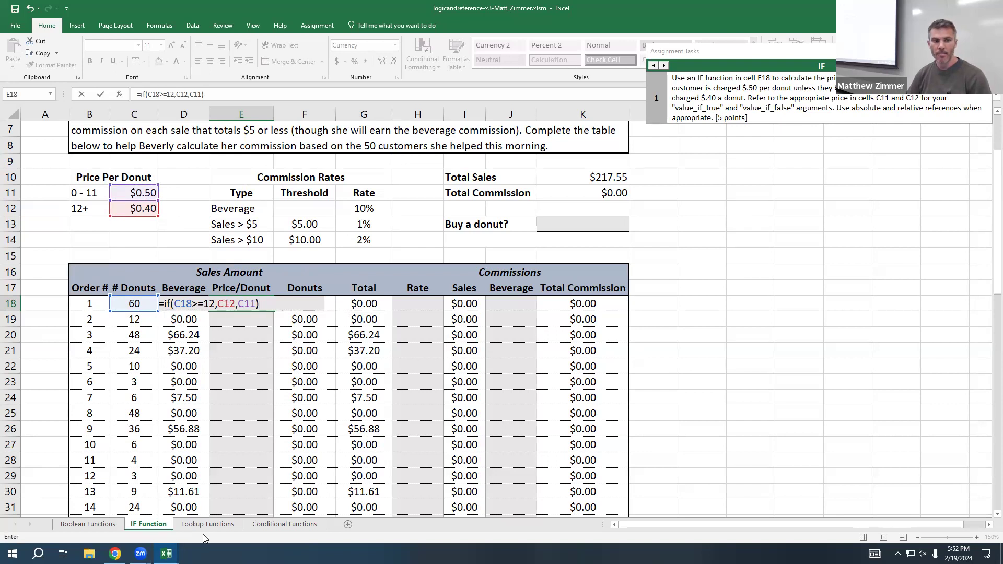
Step: Lock the rows of both price references in the E18 formula, making them C$12 and C$11
{"action": "left_click", "coordinate": [225, 305]}
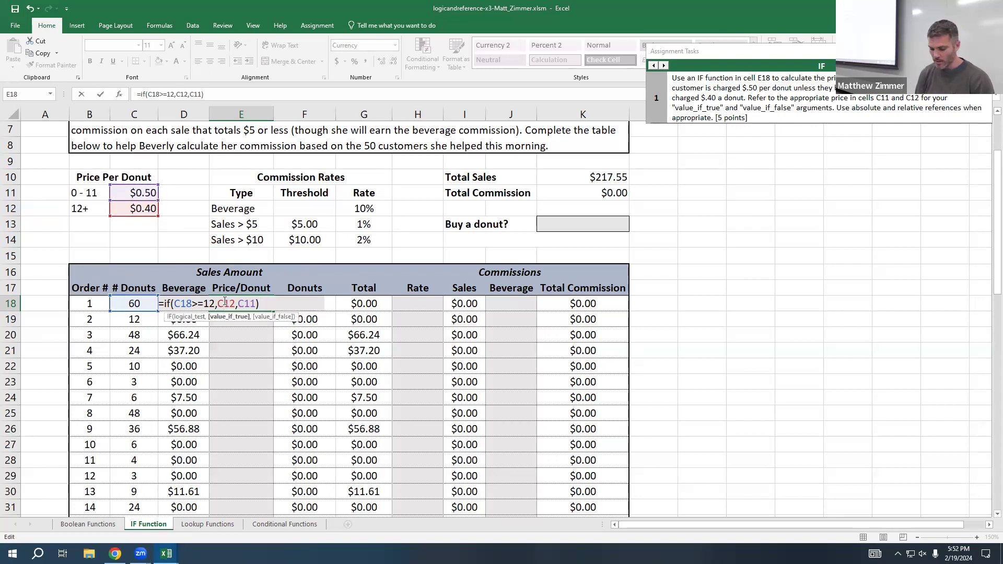
{"action": "type", "text": "$"}
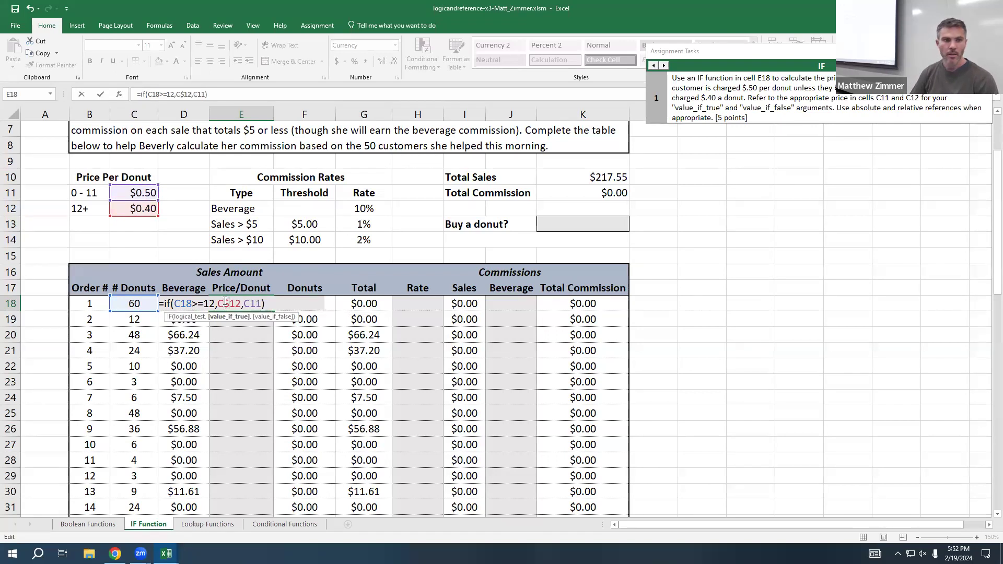
{"action": "left_click", "coordinate": [254, 304]}
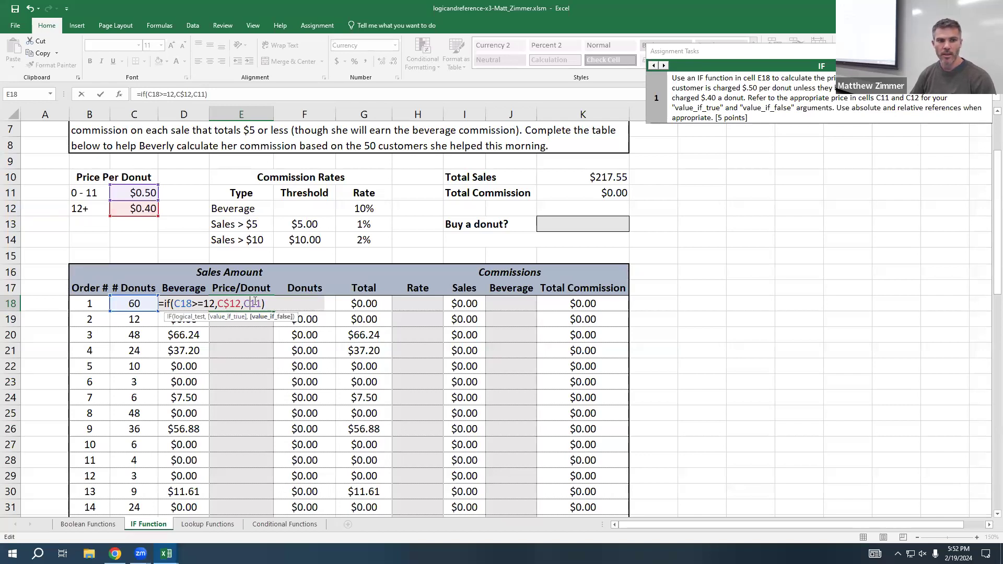
{"action": "type", "text": "$"}
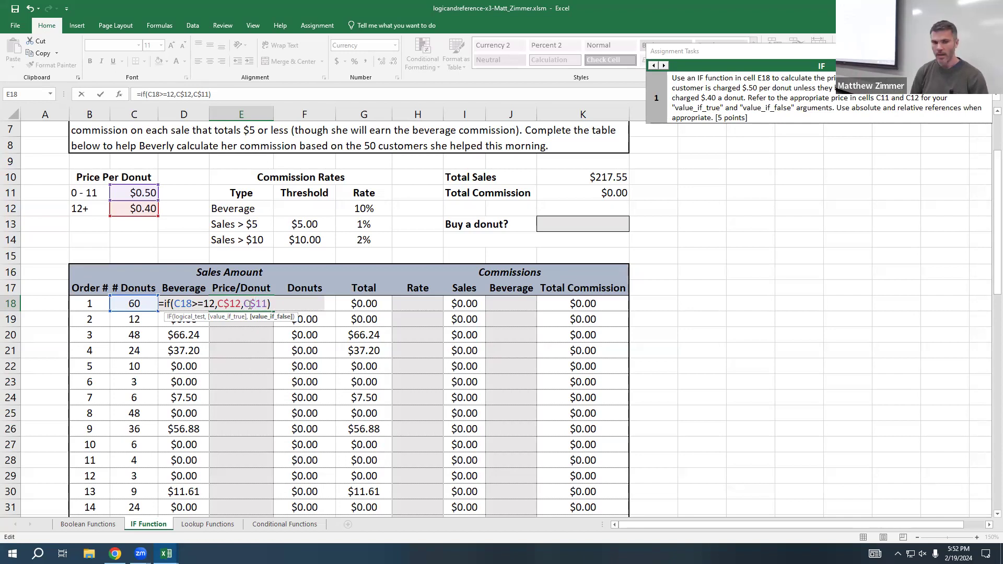
Step: Commit the E18 price formula and copy it into the Price/Donut cell for order 5, E22
{"action": "key", "text": "Return"}
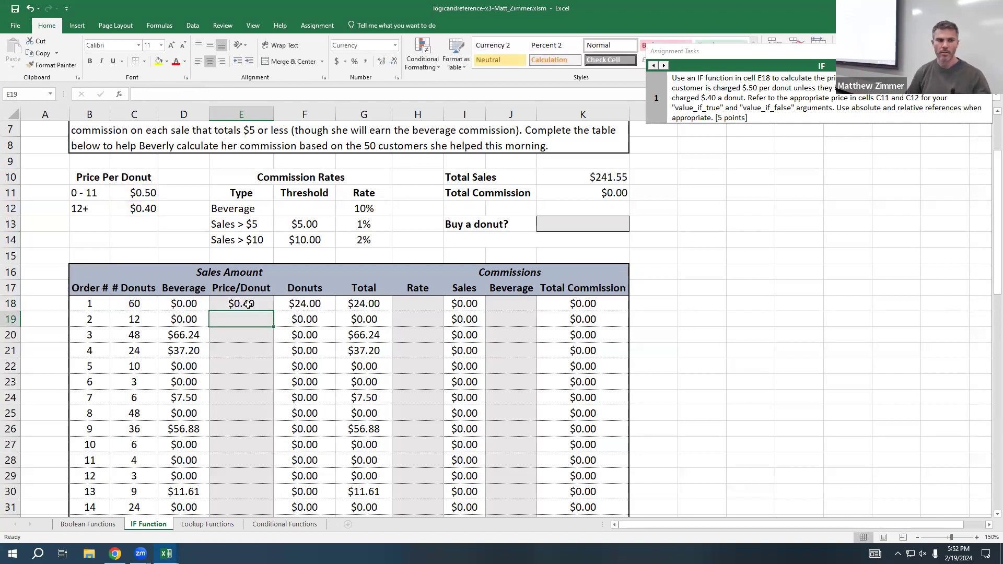
{"action": "left_click", "coordinate": [264, 301]}
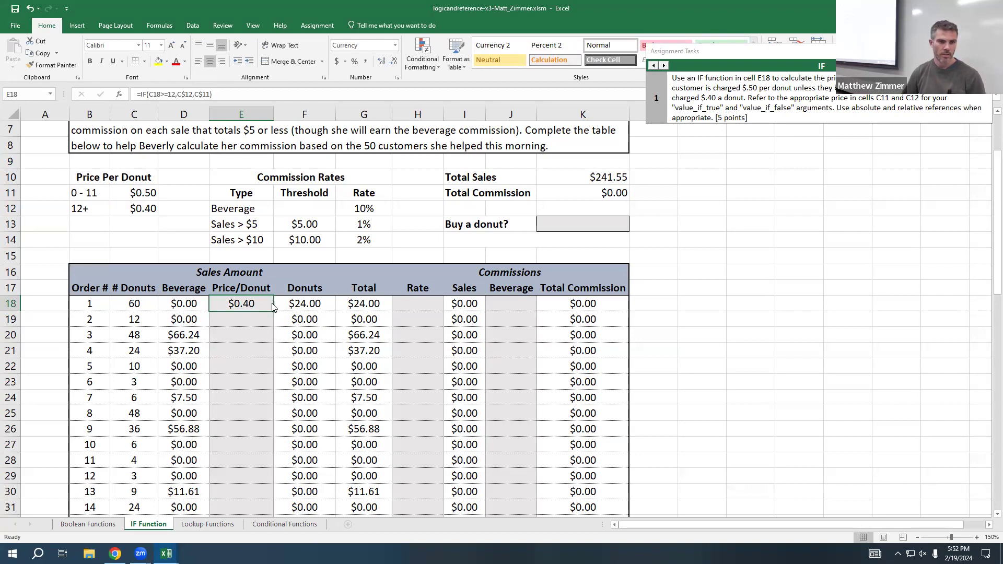
{"action": "key", "text": "ctrl+c"}
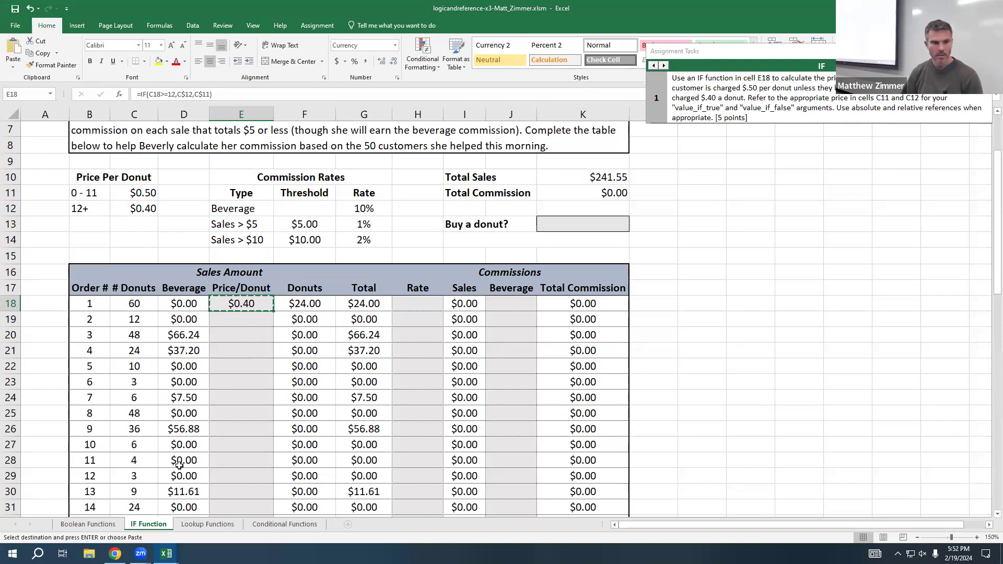
{"action": "left_click", "coordinate": [242, 367]}
{"action": "key", "text": "ctrl+v"}
{"action": "left_click", "coordinate": [264, 415]}
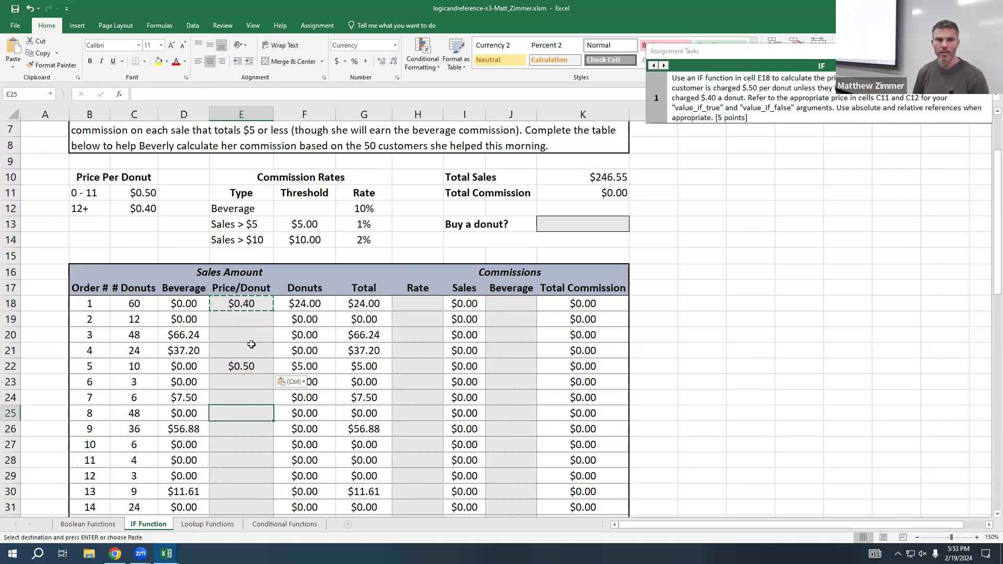
{"action": "key", "text": "Escape"}
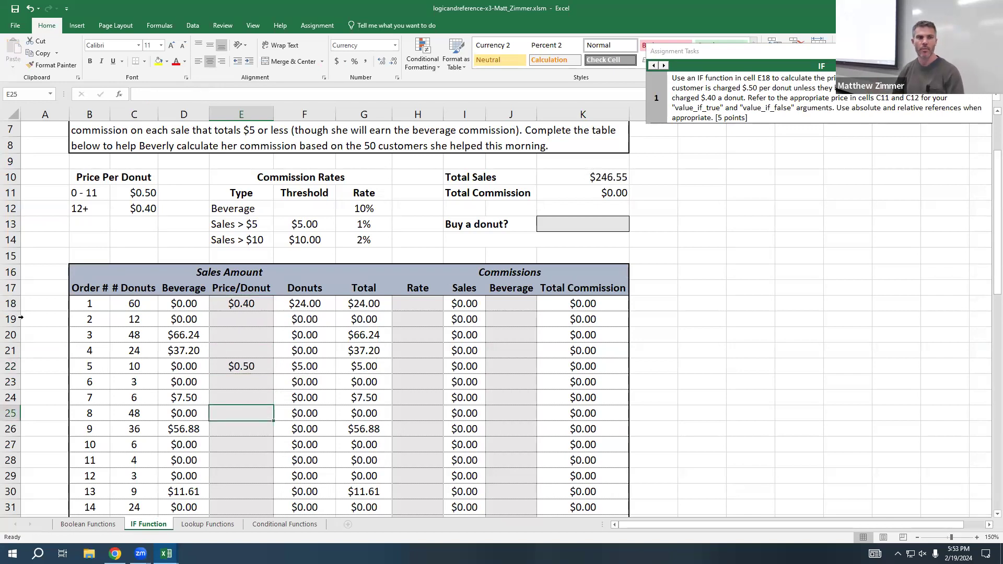
Step: Select the first commission Rate cell, H18, and advance the assignment guide to IF task 3
{"action": "left_click", "coordinate": [411, 302]}
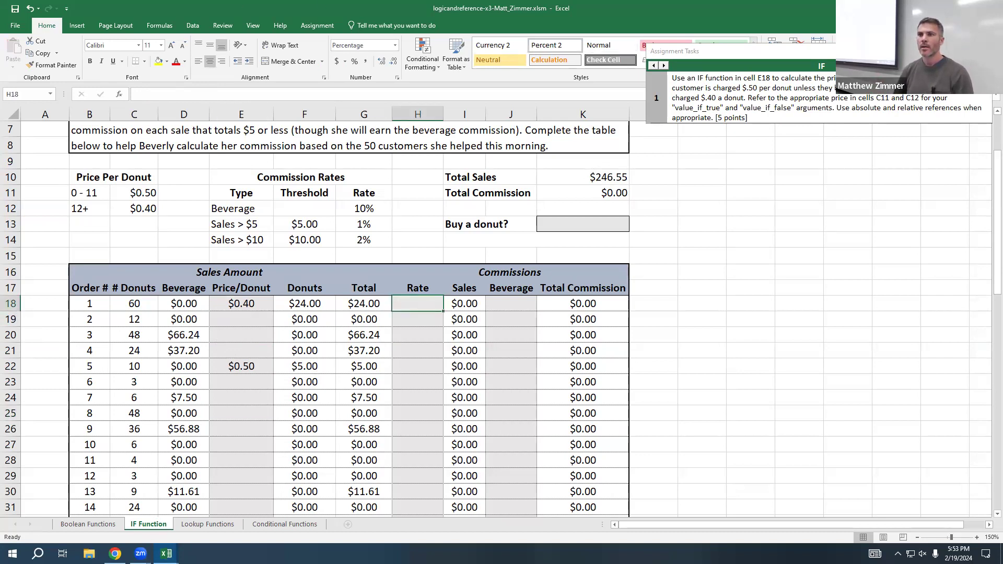
{"action": "left_click", "coordinate": [664, 65]}
{"action": "left_click", "coordinate": [664, 65]}
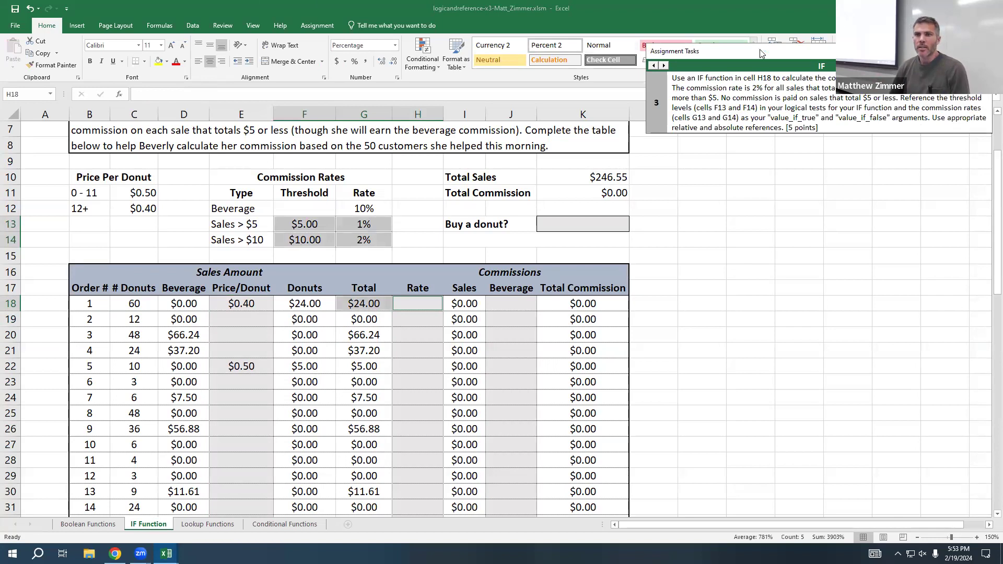
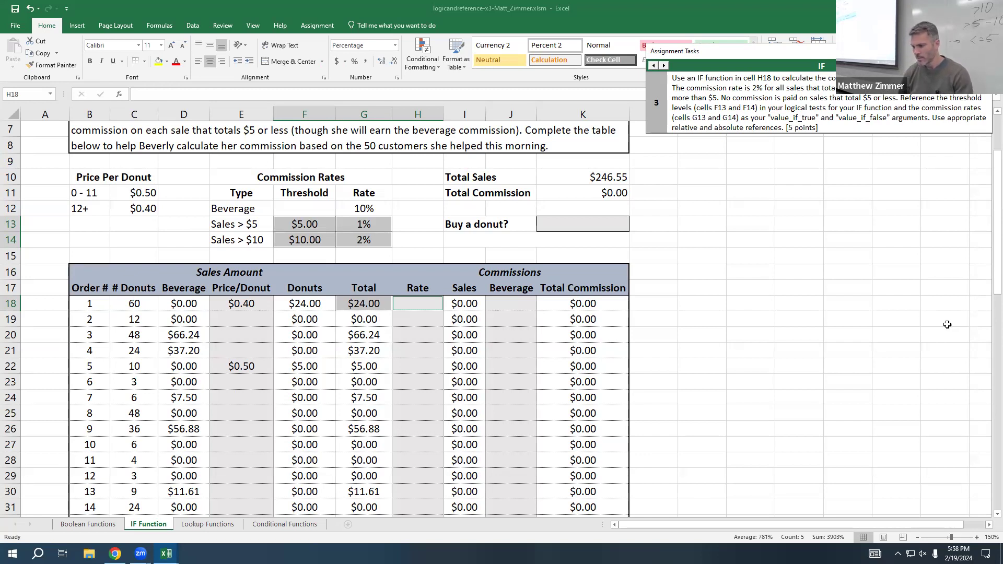
Step: Start an IF formula in Rate cell H18 with the test G18>10 and G14 as the value if true
{"action": "left_click", "coordinate": [429, 305]}
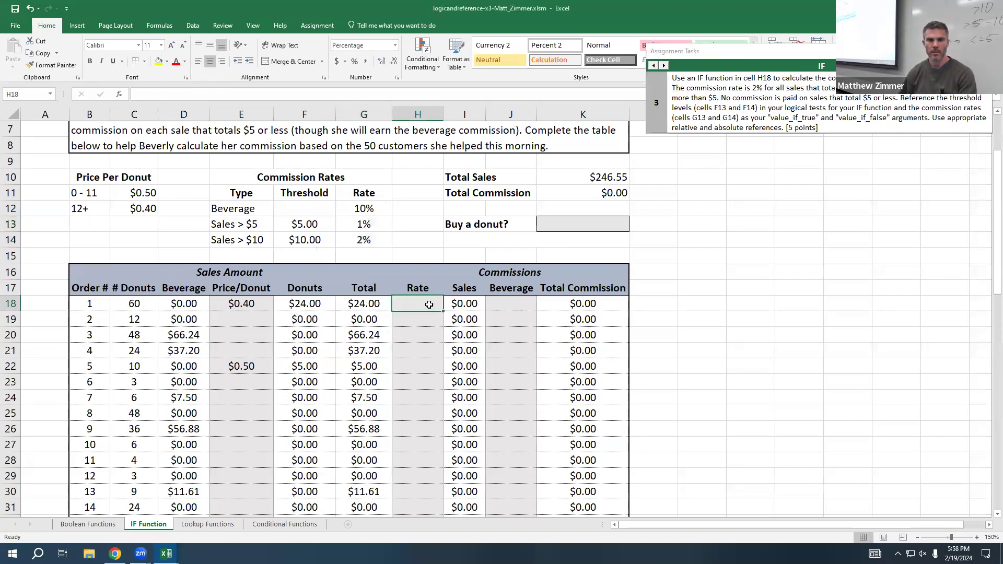
{"action": "type", "text": "=if("}
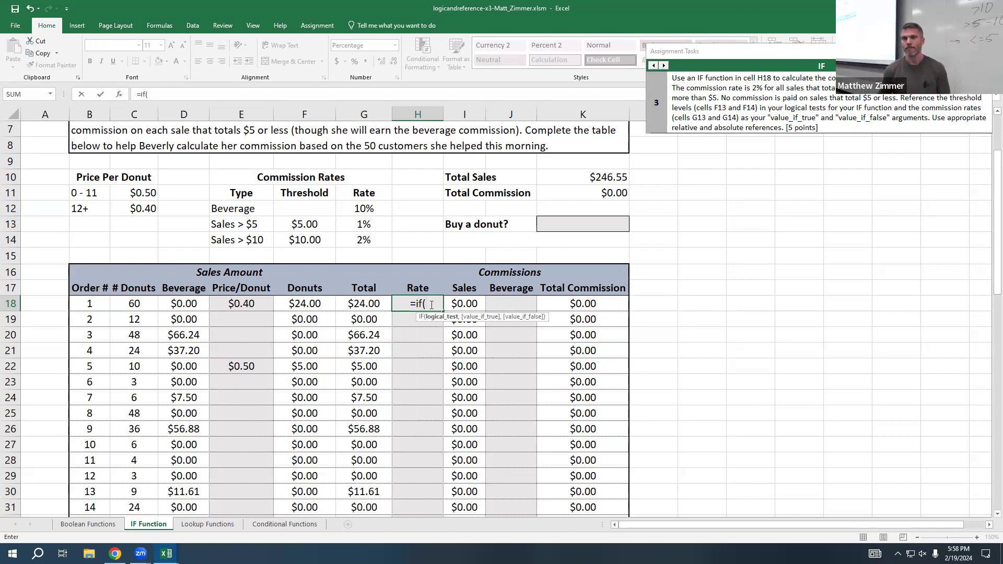
{"action": "left_click", "coordinate": [364, 302]}
{"action": "type", "text": ">10,"}
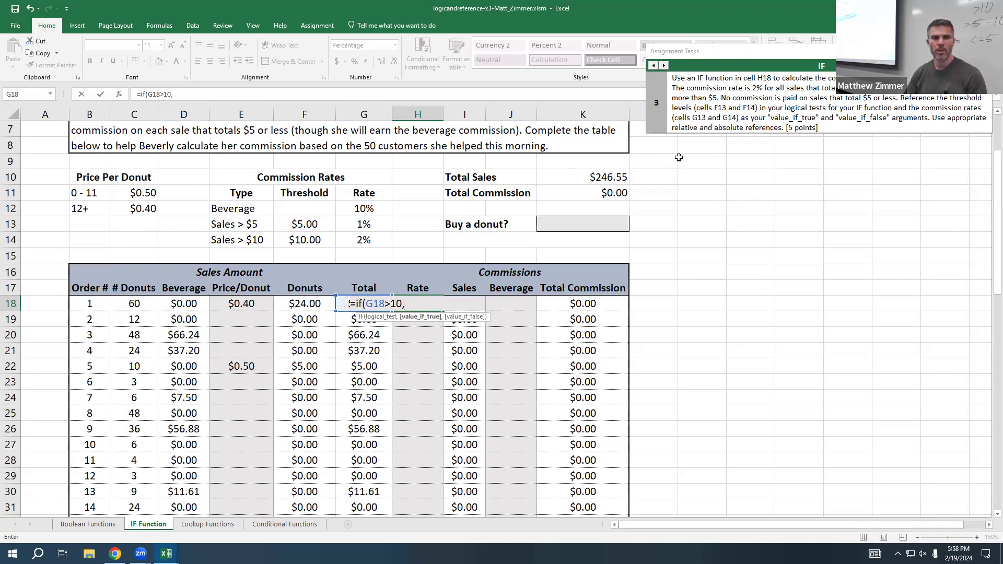
{"action": "left_click", "coordinate": [374, 239]}
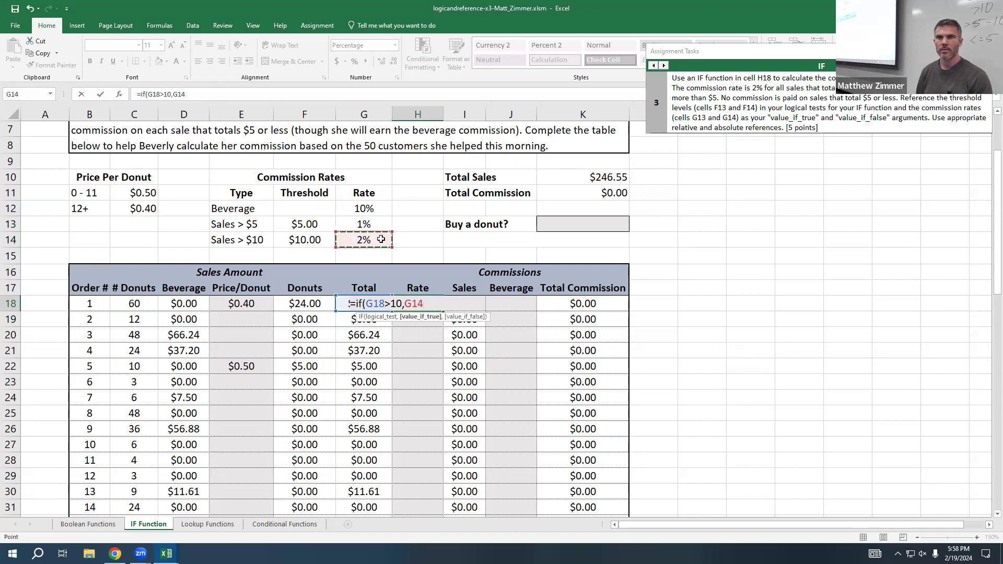
{"action": "type", "text": ","}
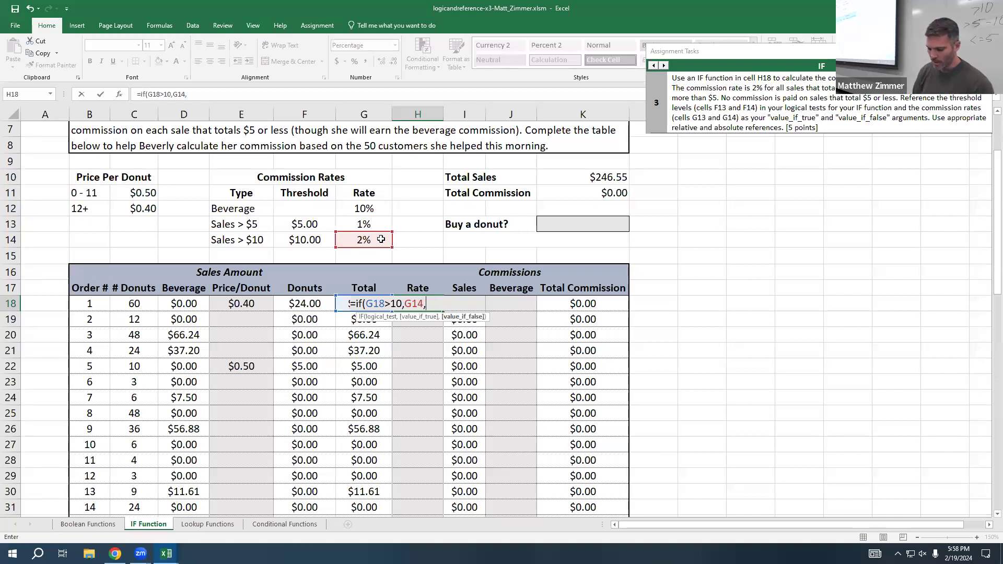
Step: Begin a nested IF as the value if false in H18 and lock the row of the 2% rate reference as G$14
{"action": "type", "text": "if("}
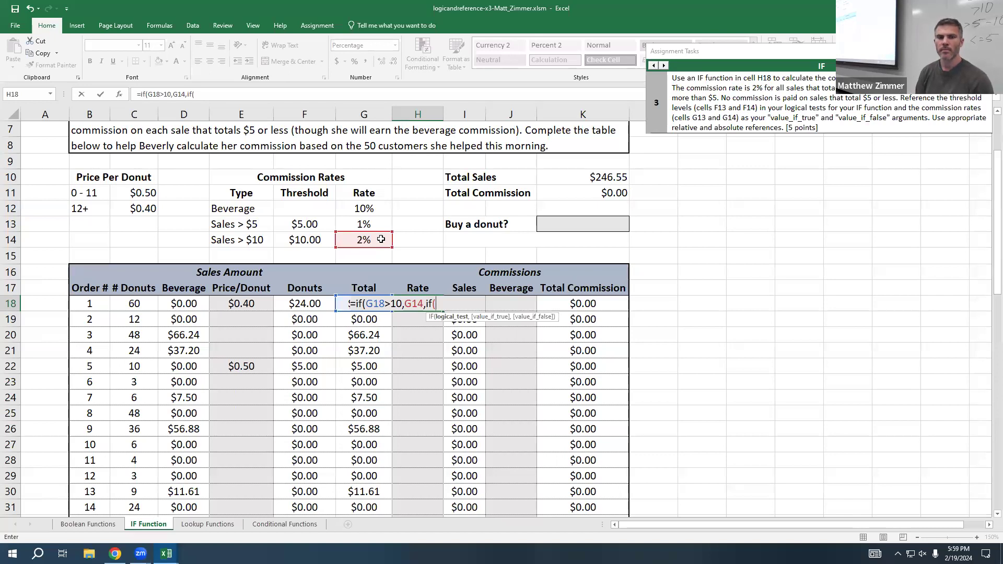
{"action": "left_click", "coordinate": [412, 303]}
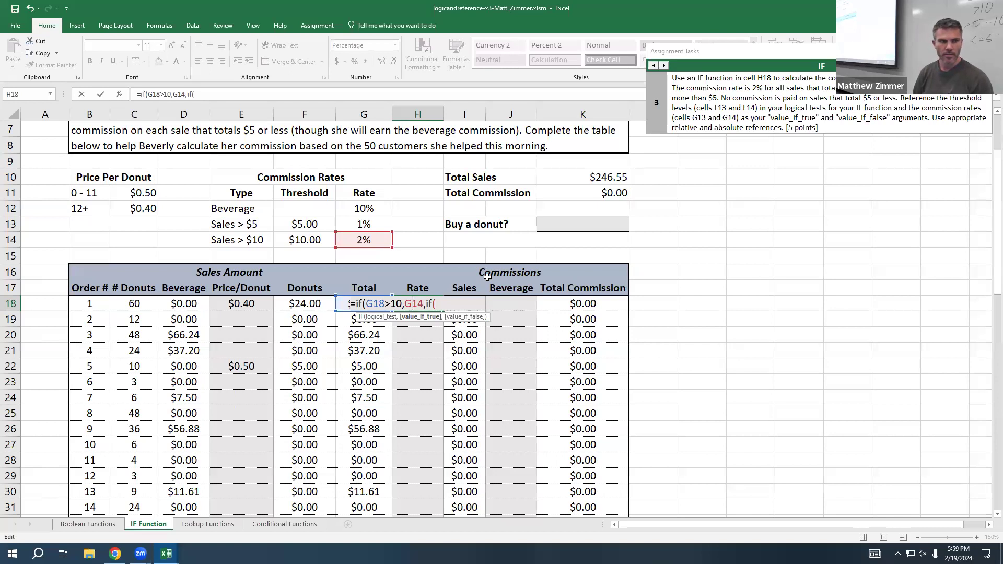
{"action": "type", "text": "$14"}
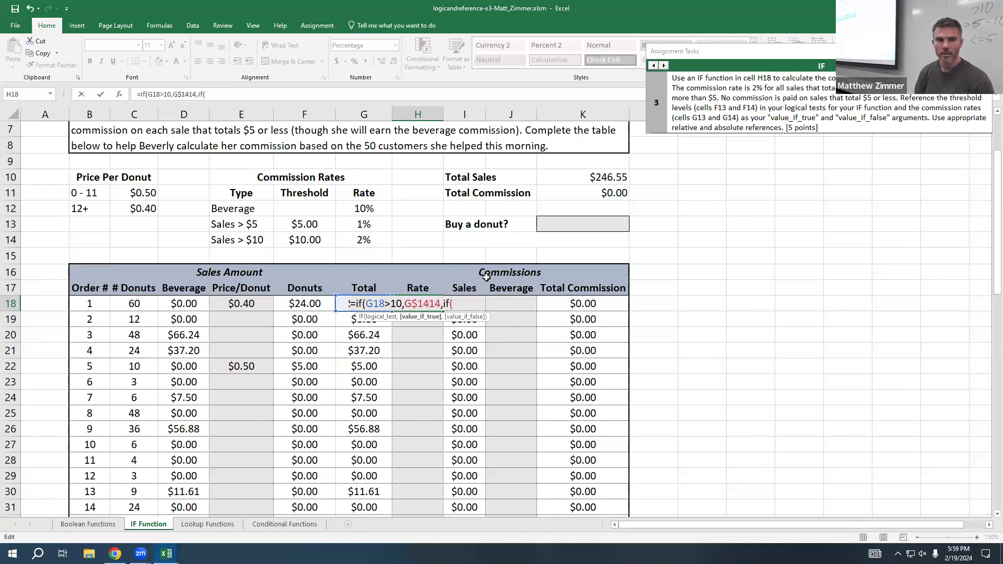
{"action": "key", "text": "Delete"}
{"action": "key", "text": "Delete"}
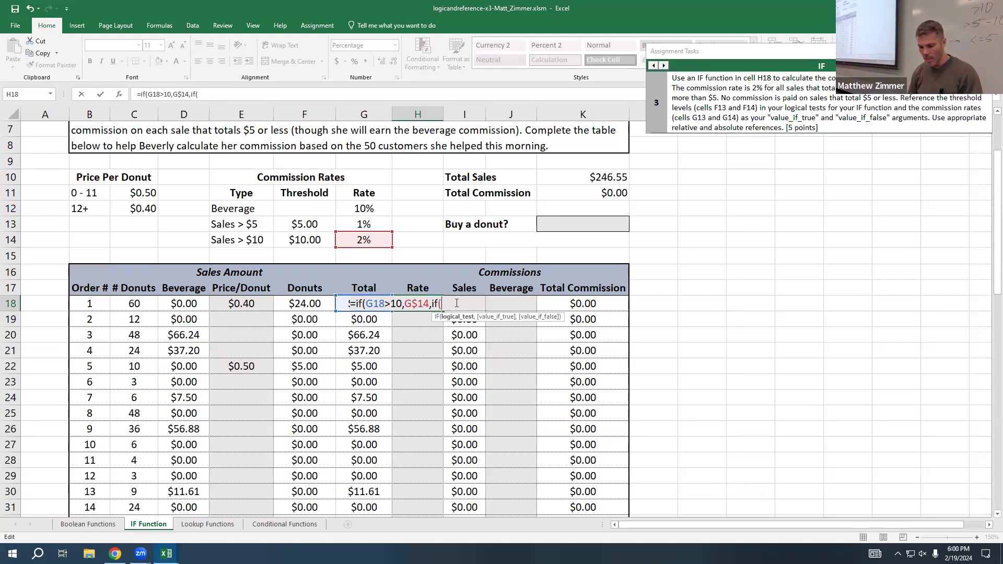
Step: Complete the nested IF in H18 with the test G18>5, G13 if true and 0 if false, and commit the formula
{"action": "type", "text": "G18>5"}
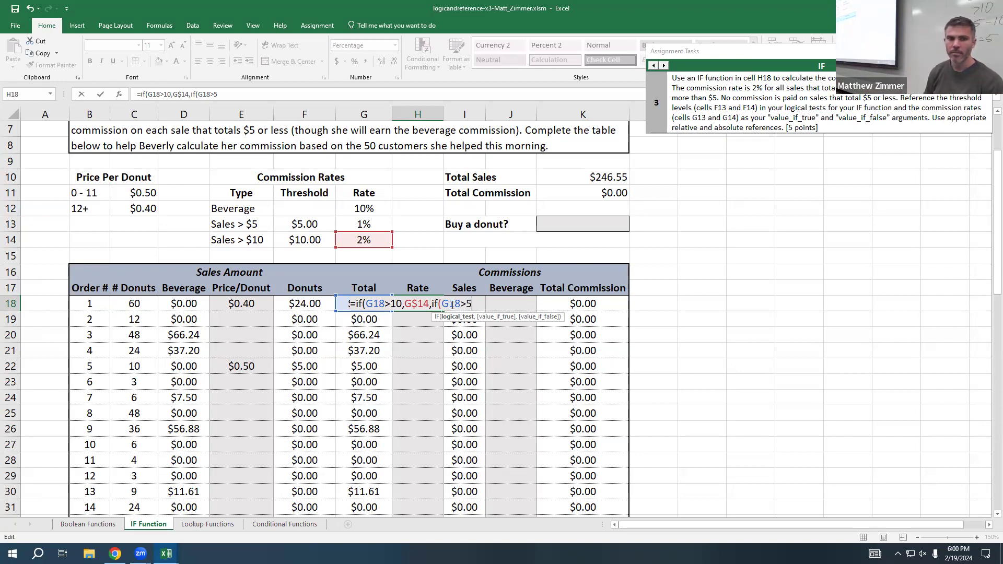
{"action": "type", "text": ","}
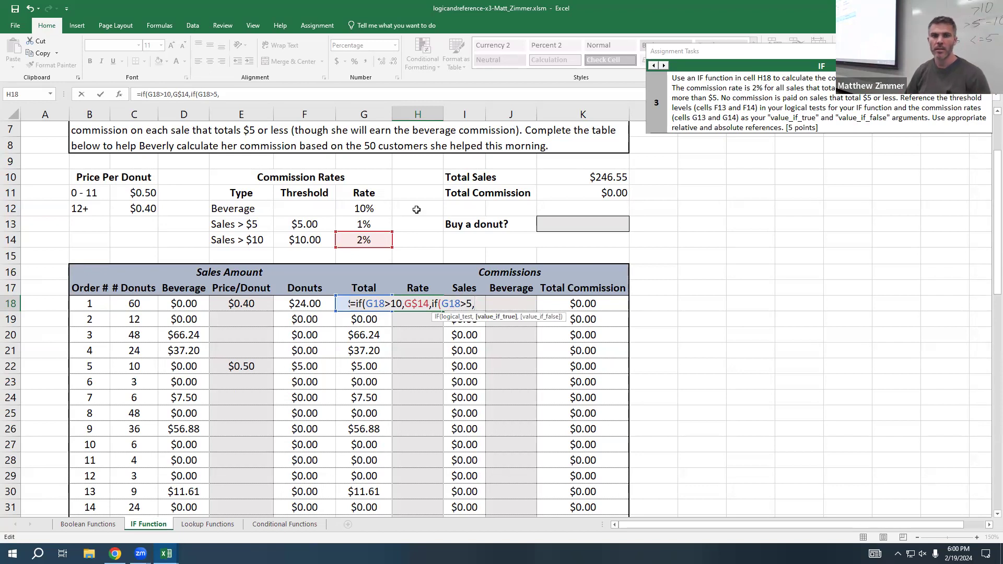
{"action": "left_click", "coordinate": [375, 221]}
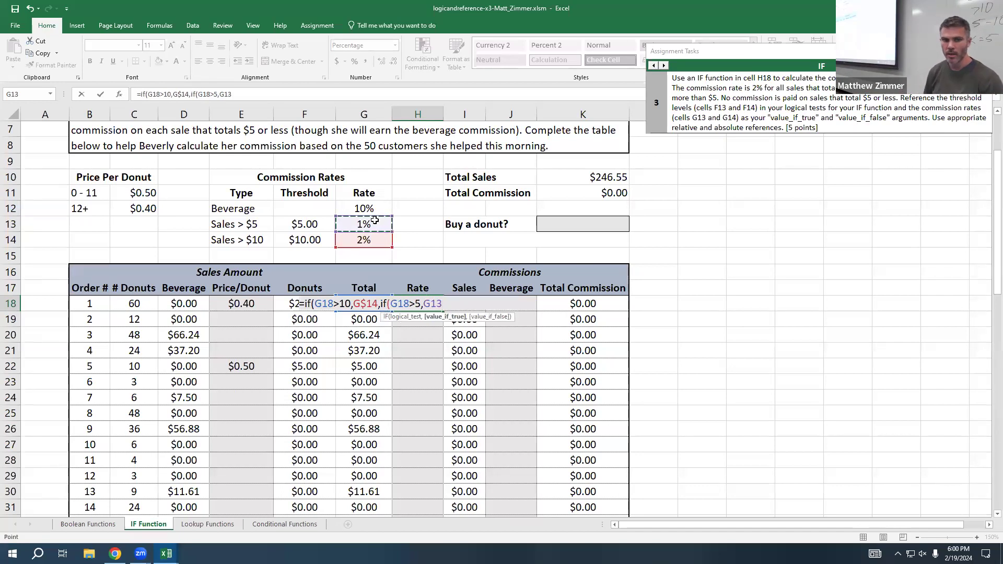
{"action": "type", "text": ","}
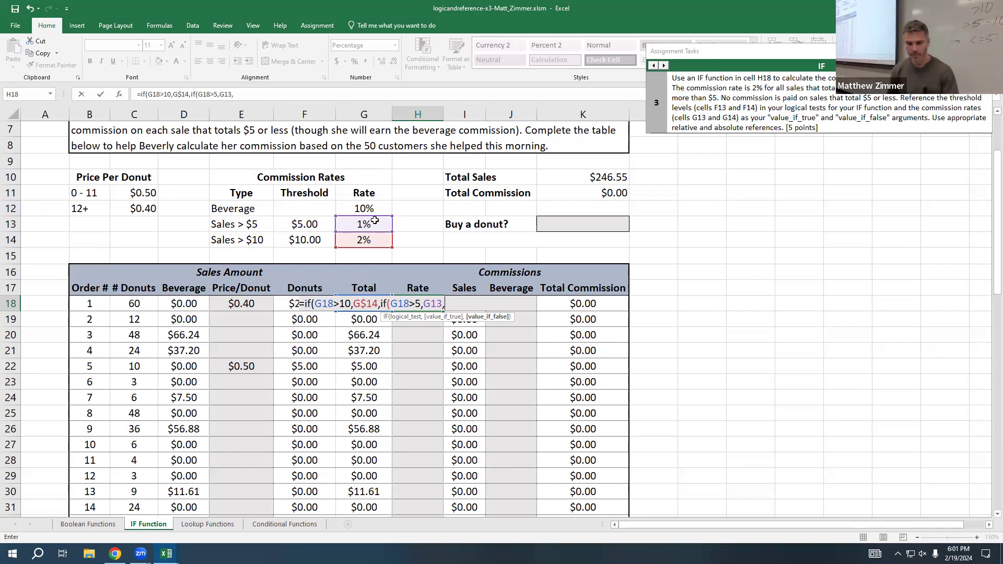
{"action": "type", "text": "0"}
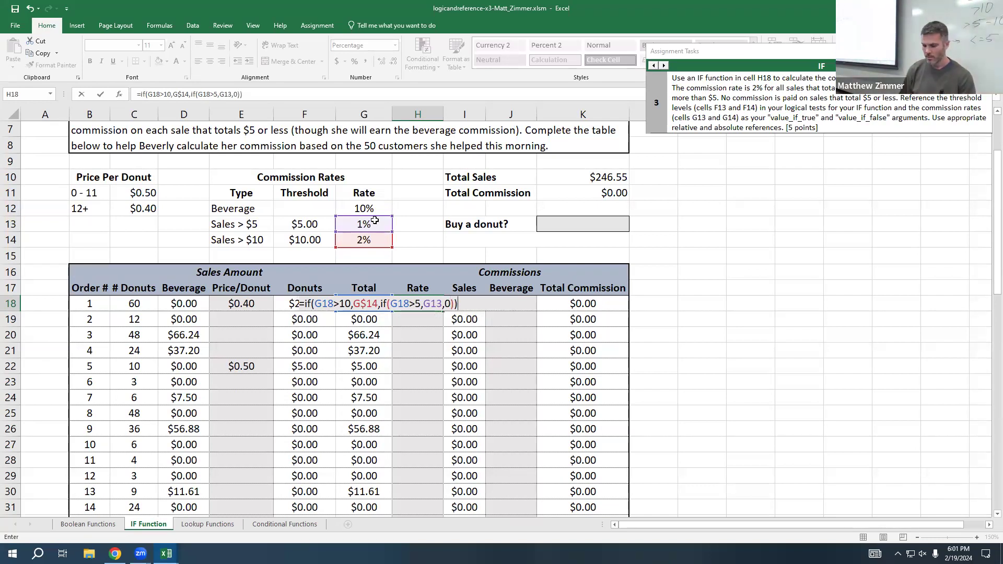
{"action": "key", "text": "Return"}
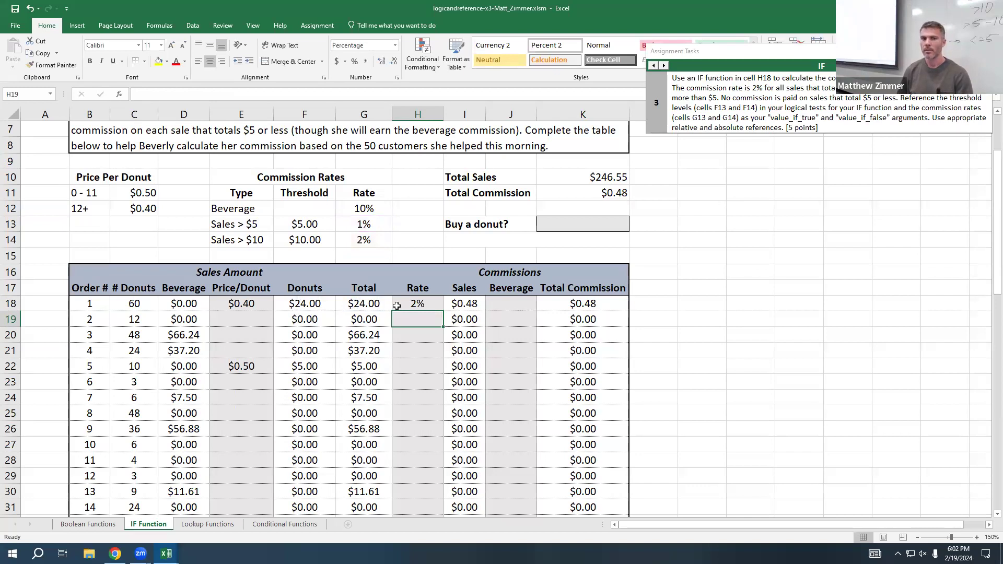
Step: Lock the row of the 1% rate reference in the H18 formula, making it G$13, and commit it
{"action": "double_click", "coordinate": [413, 302]}
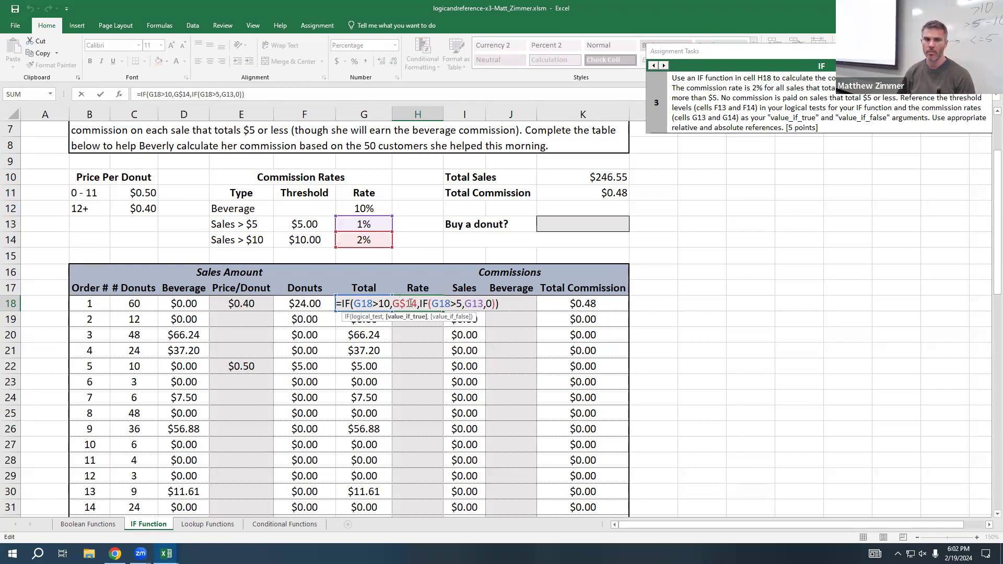
{"action": "left_click", "coordinate": [475, 305]}
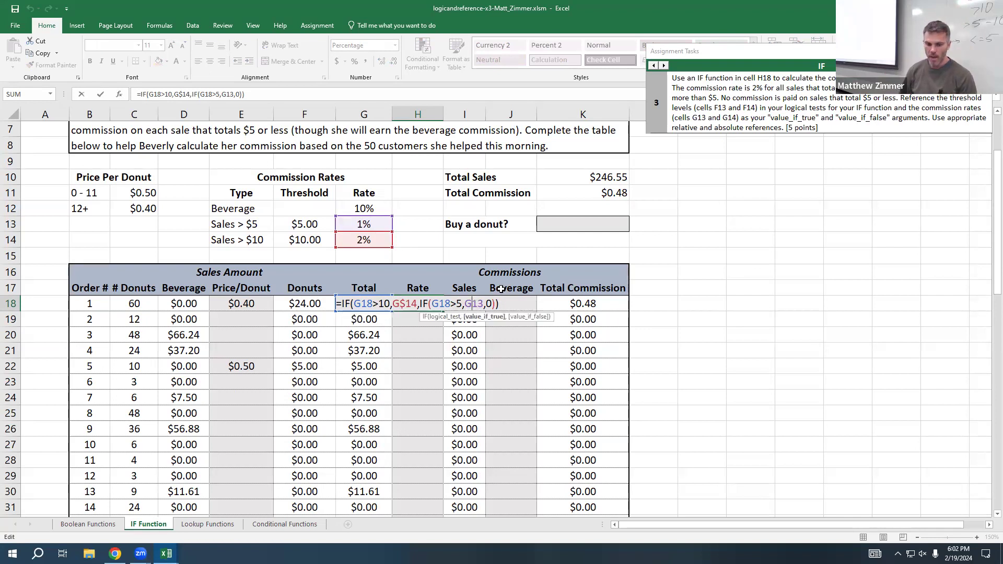
{"action": "type", "text": "$"}
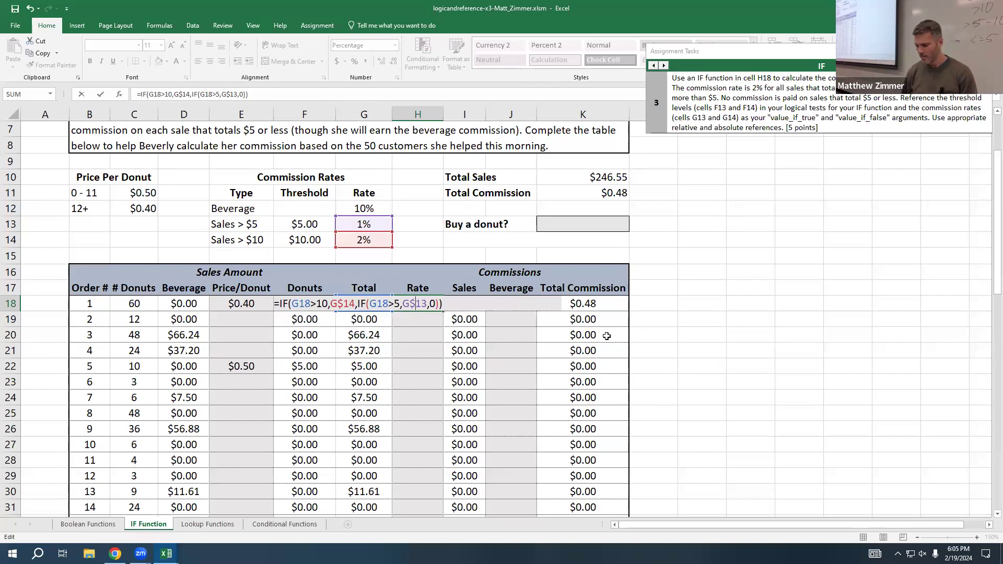
{"action": "key", "text": "Return"}
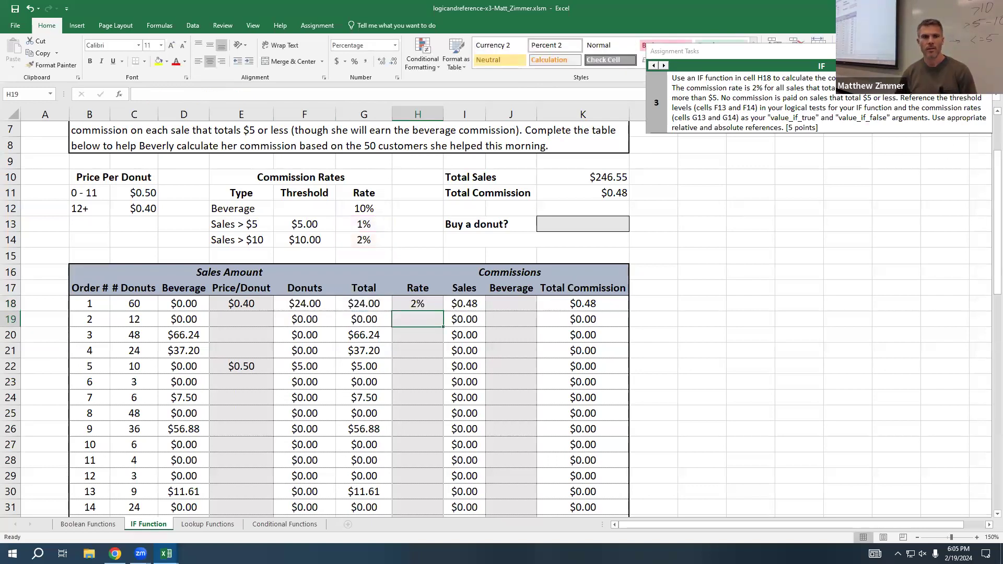
Step: Advance the assignment guide to IF task 5 and select the first Beverage commission cell, J18
{"action": "left_click", "coordinate": [664, 65]}
{"action": "left_click", "coordinate": [663, 65]}
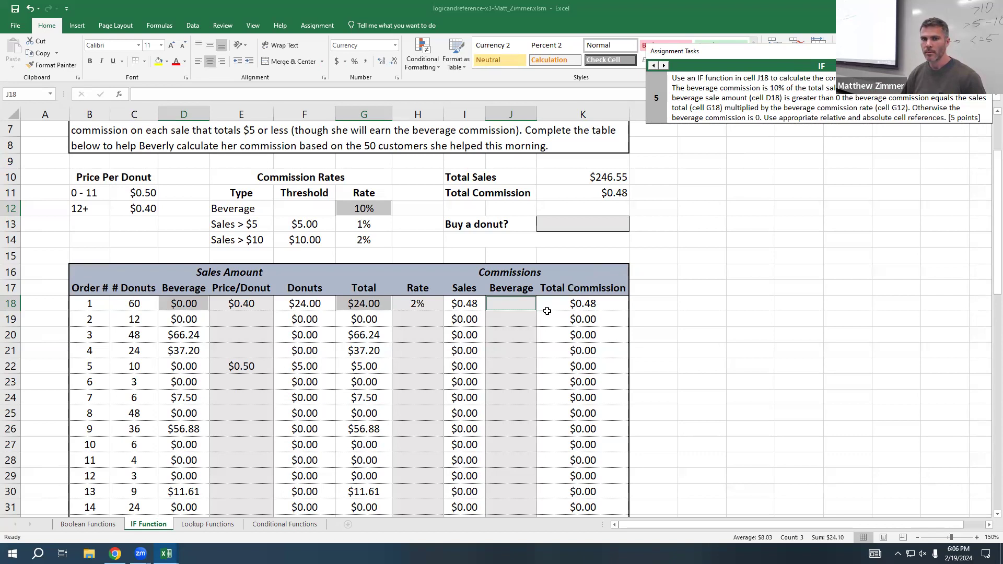
{"action": "left_click", "coordinate": [508, 304]}
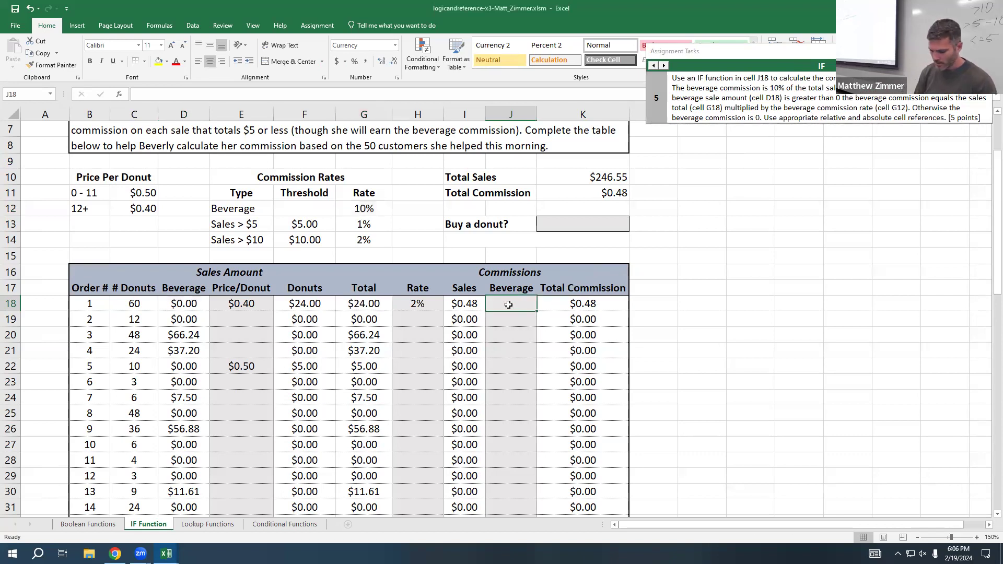
Step: Start an IF formula in J18 with the logical test D18>0
{"action": "type", "text": "=if9"}
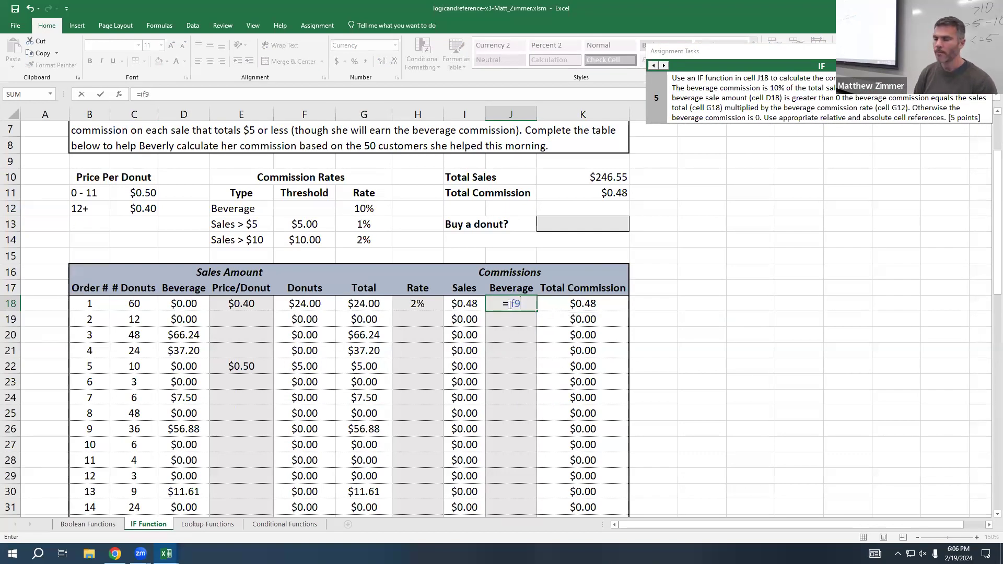
{"action": "key", "text": "BackSpace"}
{"action": "key", "text": "BackSpace"}
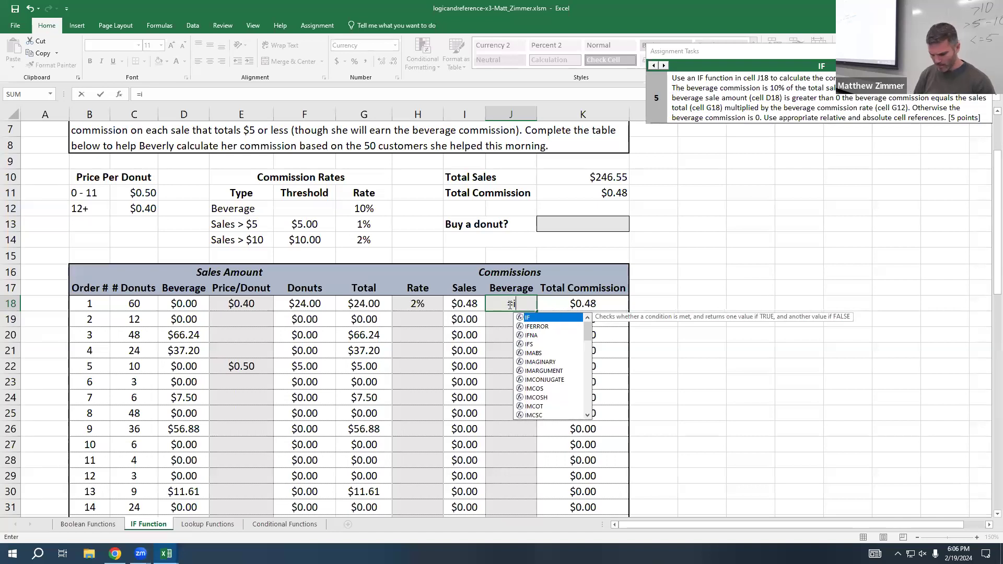
{"action": "type", "text": "f("}
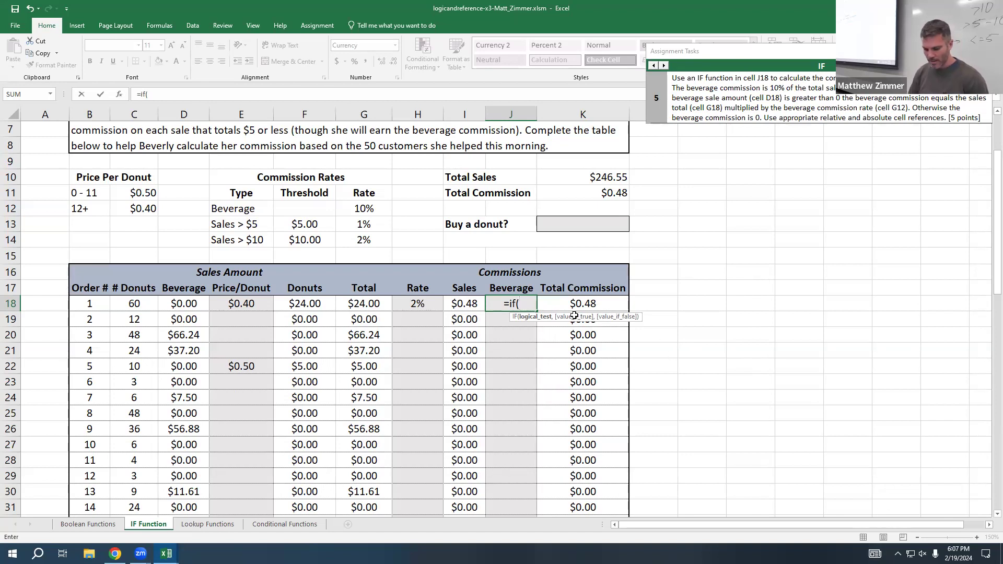
{"action": "type", "text": "D18"}
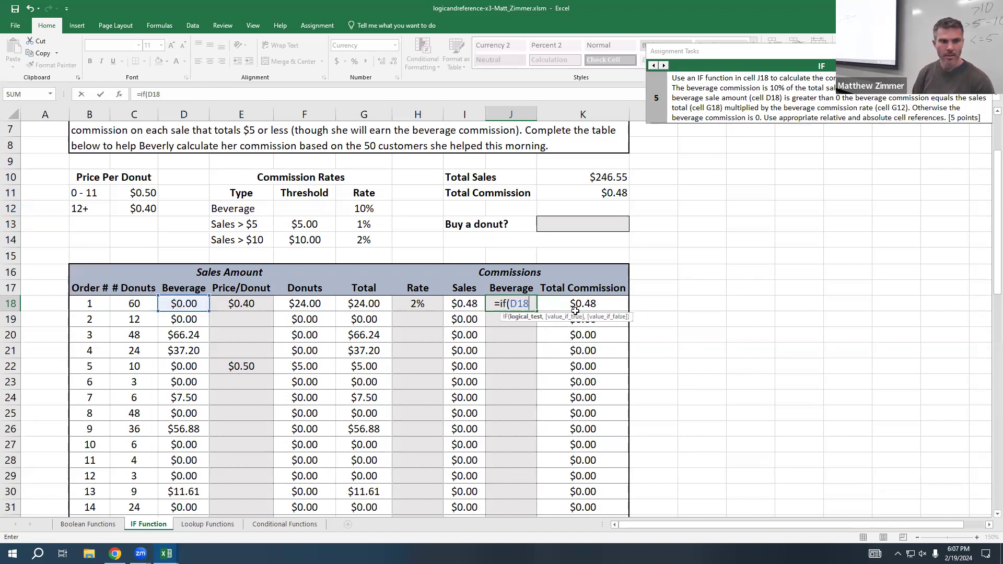
{"action": "type", "text": ">0,"}
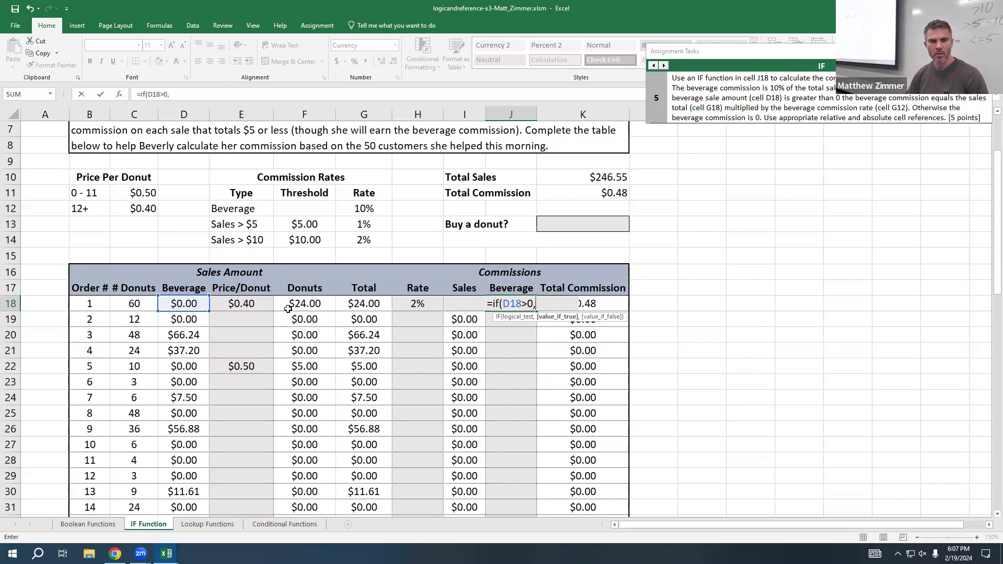
Step: Finish the J18 formula with G18*G$12 as the value if true and 0 as the value if false, and commit it
{"action": "left_click", "coordinate": [381, 302]}
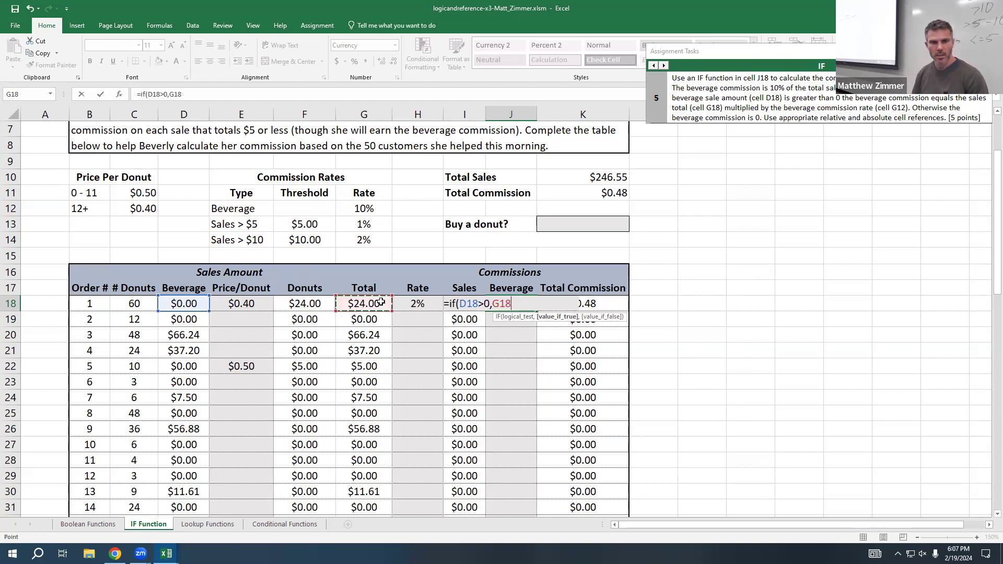
{"action": "type", "text": "*"}
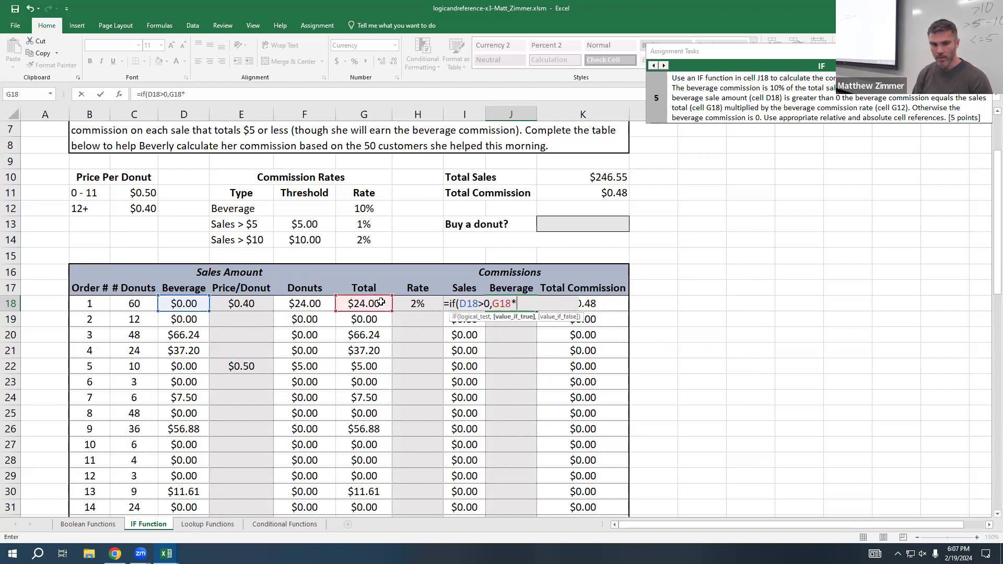
{"action": "left_click", "coordinate": [381, 204]}
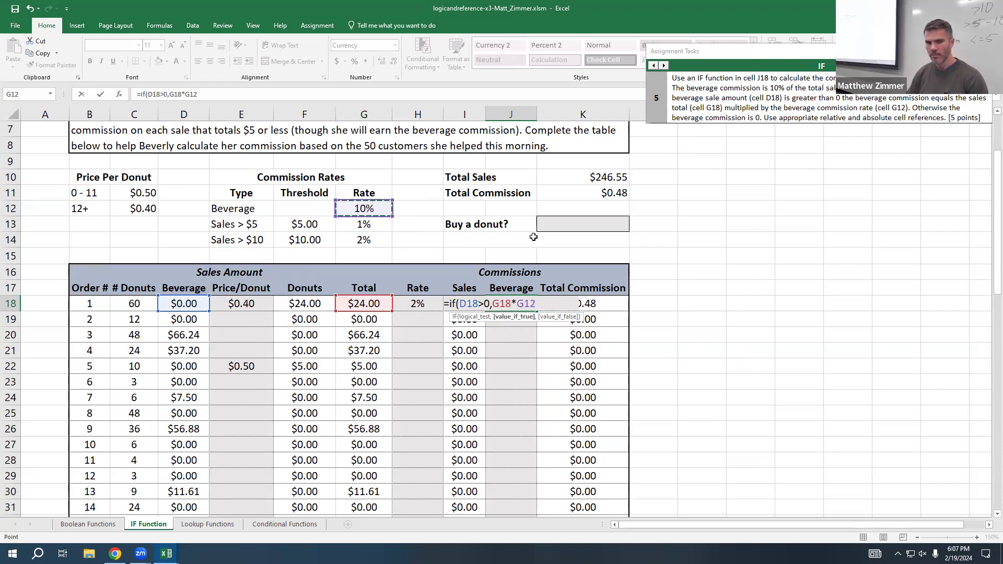
{"action": "left_click", "coordinate": [523, 304]}
{"action": "type", "text": "$12"}
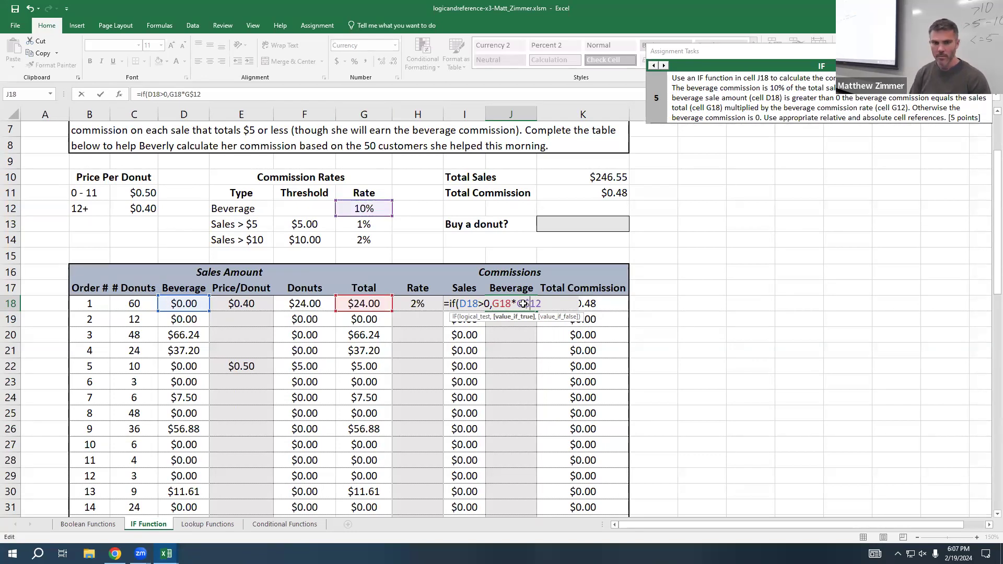
{"action": "type", "text": ",0)"}
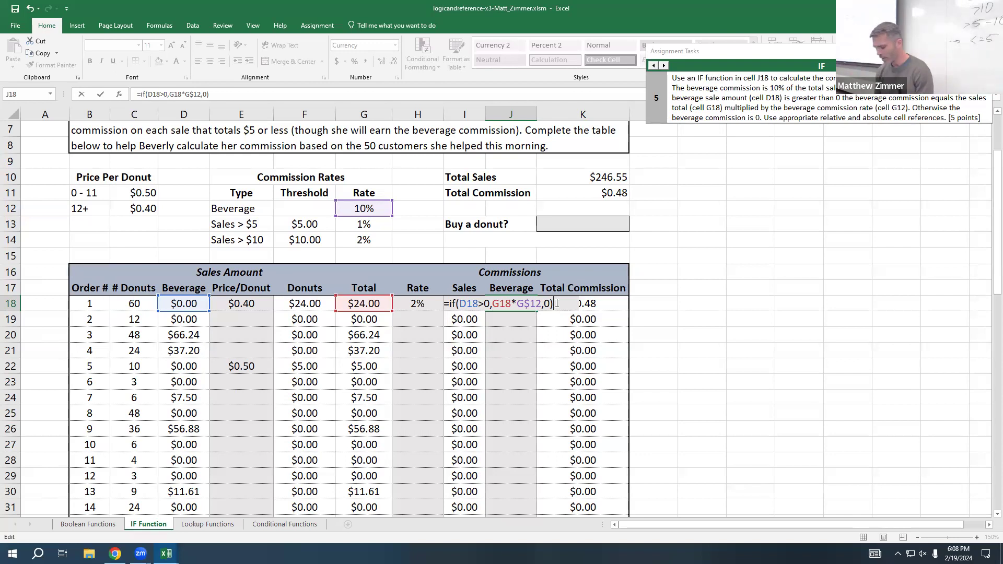
{"action": "key", "text": "Return"}
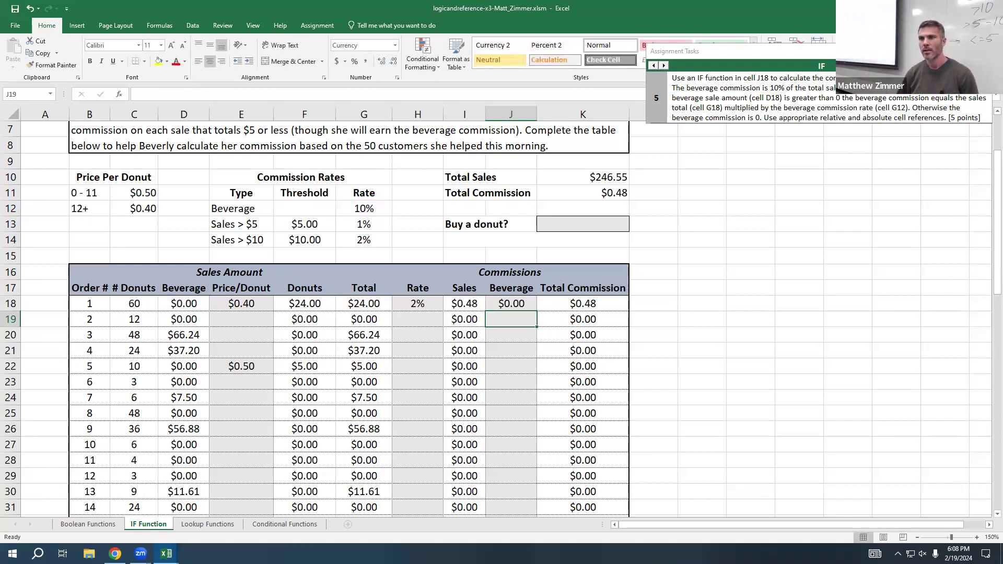
Step: Advance the assignment guide to IF task 7 and open the "Buy a donut?" cell, K13, for entry
{"action": "left_click", "coordinate": [664, 65]}
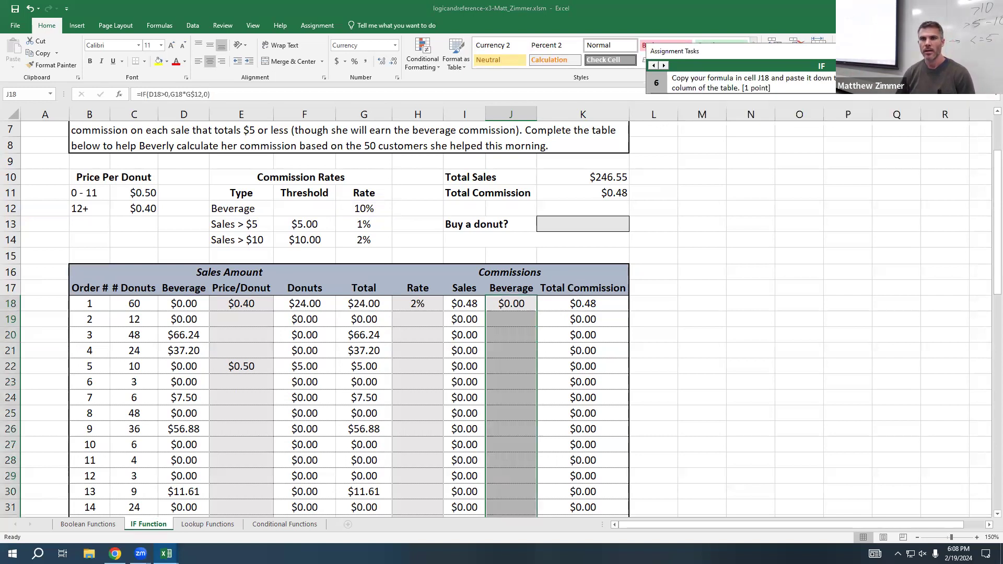
{"action": "left_click", "coordinate": [663, 65]}
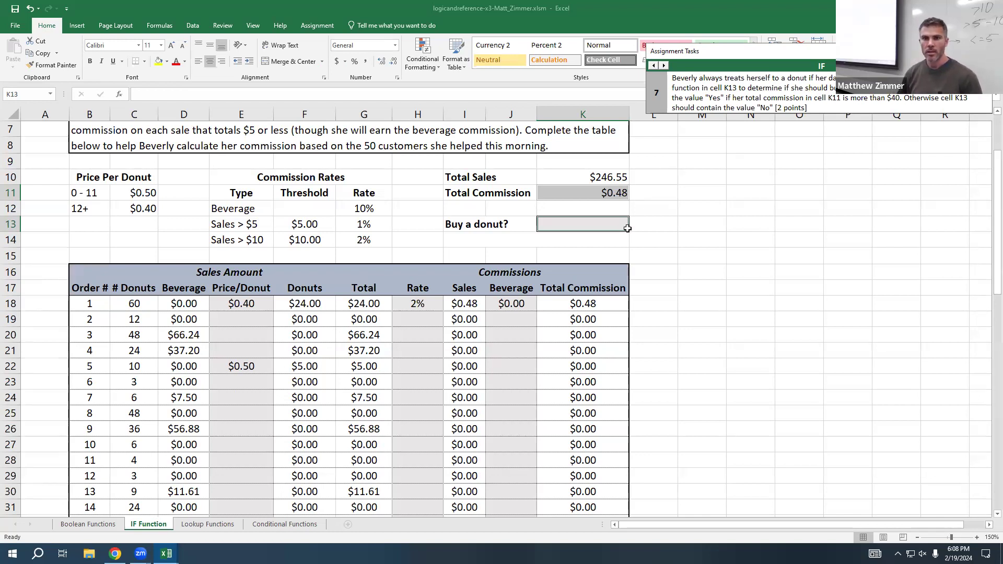
{"action": "left_click", "coordinate": [599, 227]}
{"action": "double_click", "coordinate": [600, 227]}
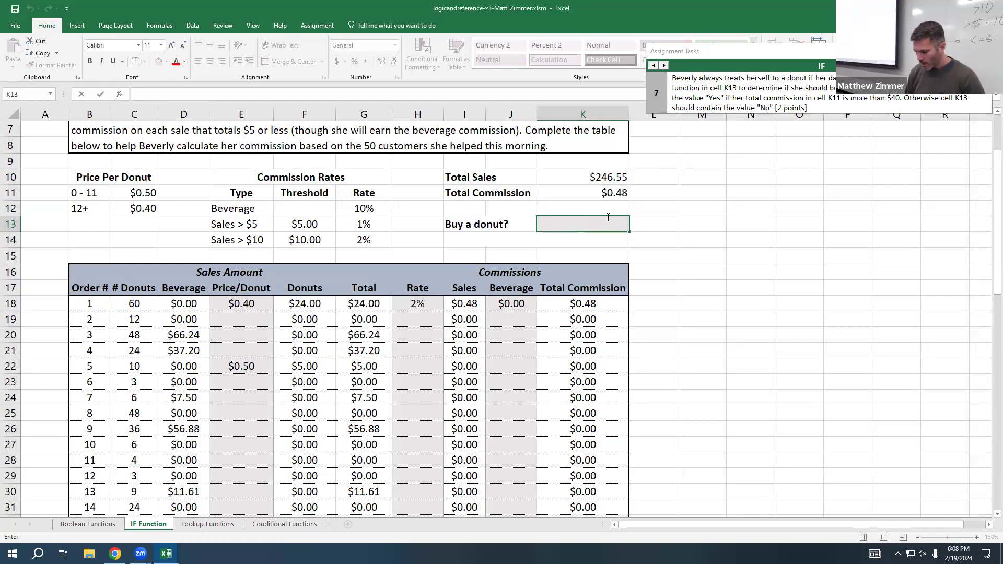
Step: Enter an IF formula in K13 with an empty logical test, "Yes" as the value if true and "No" as the value if false
{"action": "type", "text": "="}
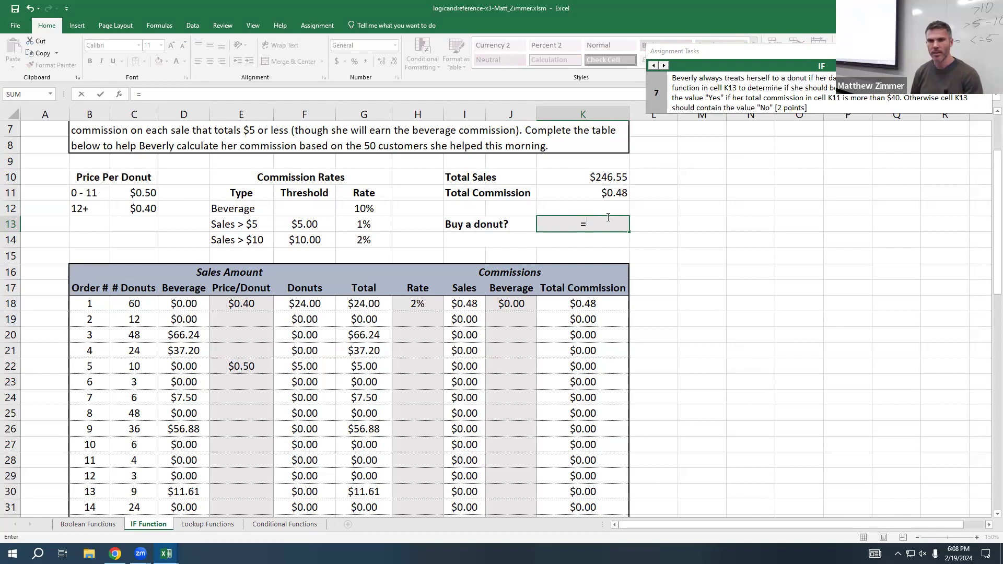
{"action": "type", "text": "i"}
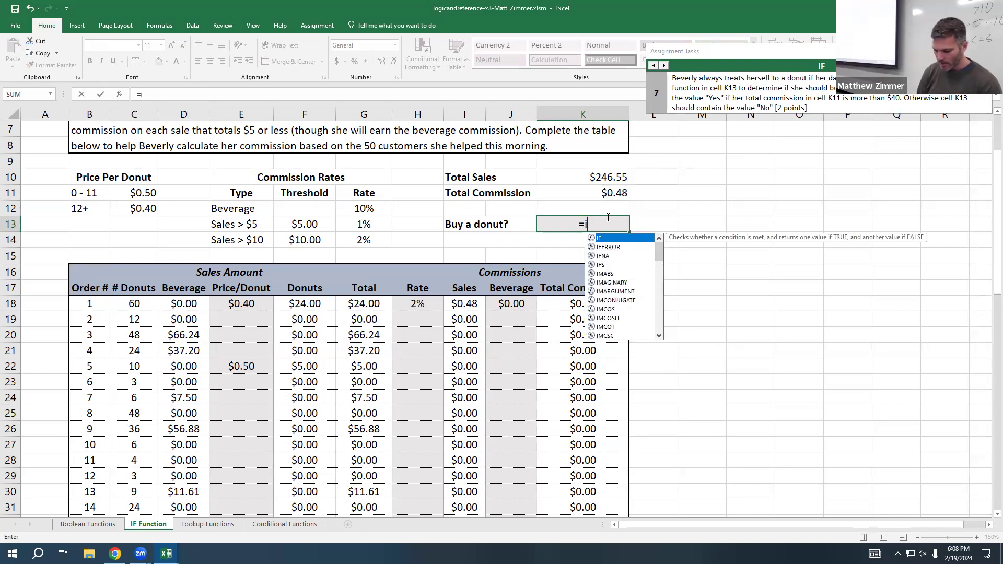
{"action": "type", "text": "f(,\"Yes\""}
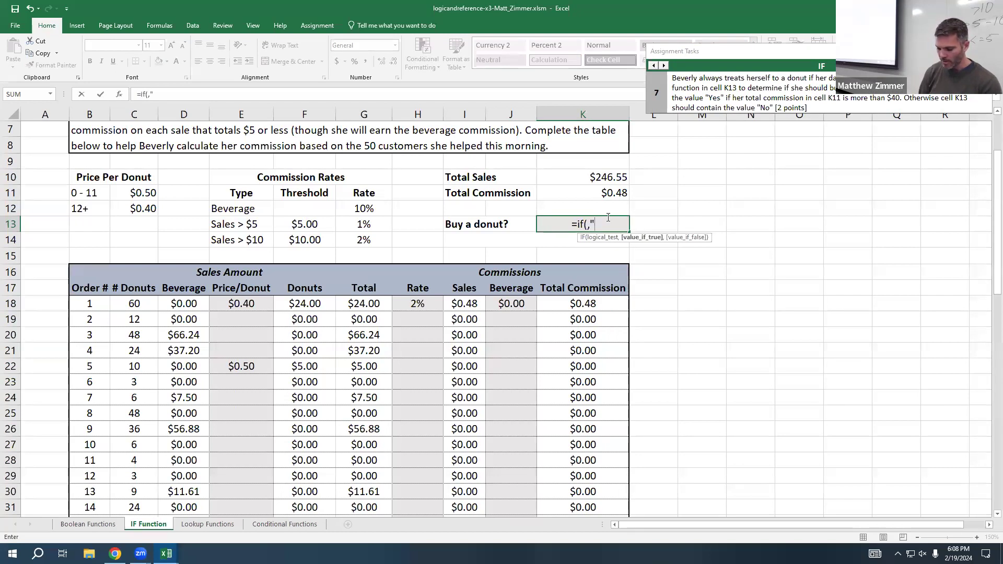
{"action": "type", "text": ","}
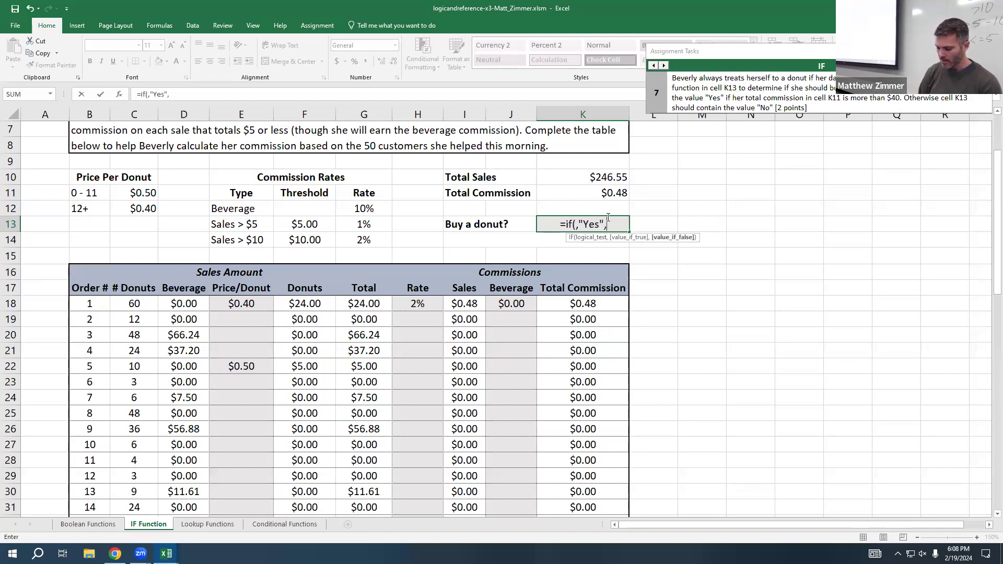
{"action": "type", "text": "\"No\")"}
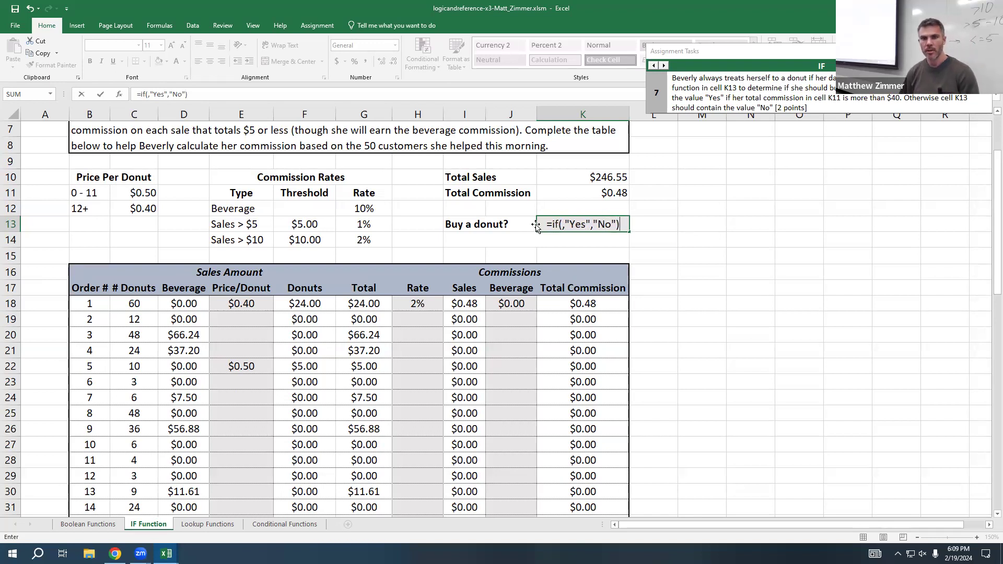
Step: Complete and commit the K13 formula with the logical test K11>40, and inspect the Total Commission formula in K11
{"action": "left_click", "coordinate": [561, 224]}
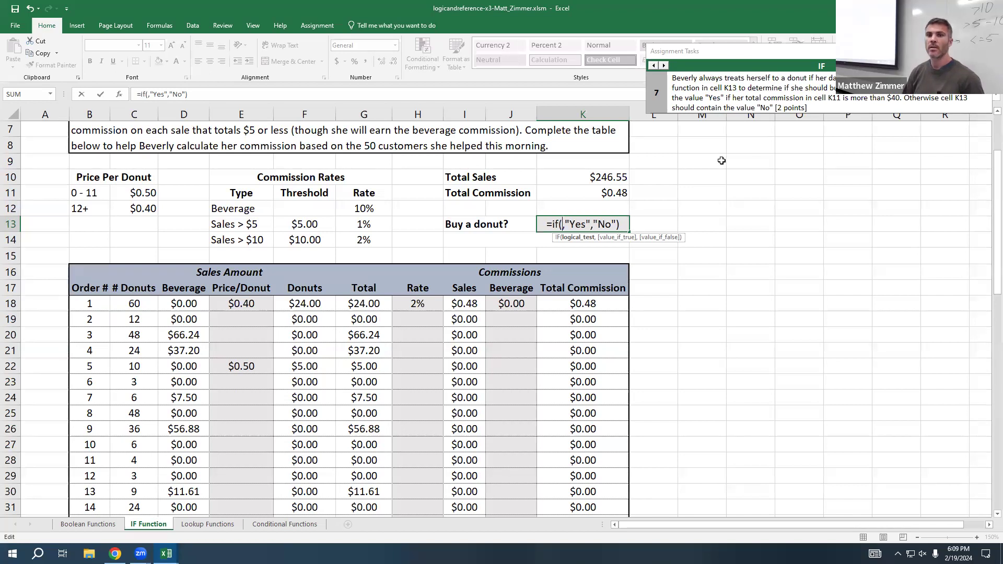
{"action": "left_click", "coordinate": [625, 193]}
{"action": "type", "text": ">40"}
{"action": "key", "text": "Return"}
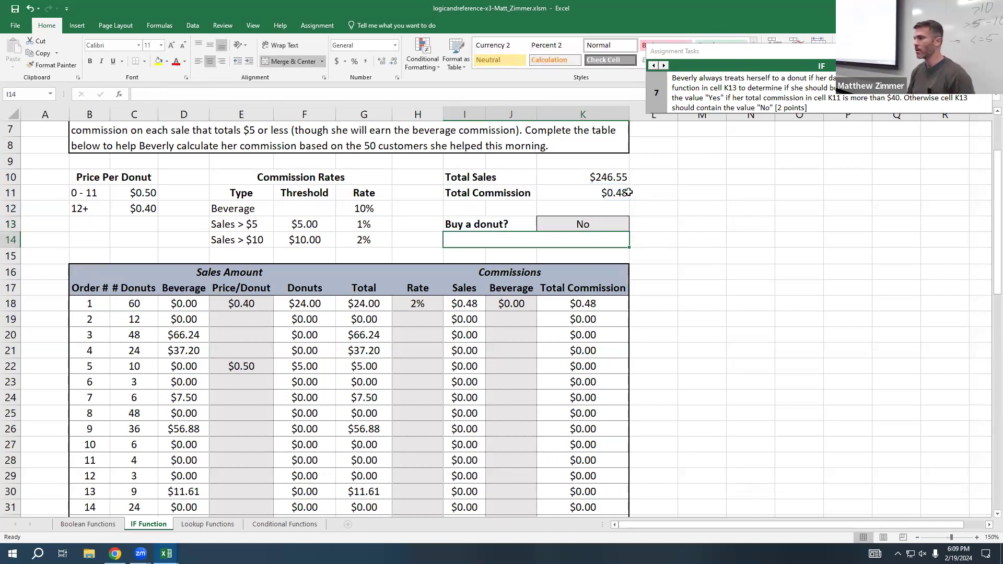
{"action": "double_click", "coordinate": [627, 193]}
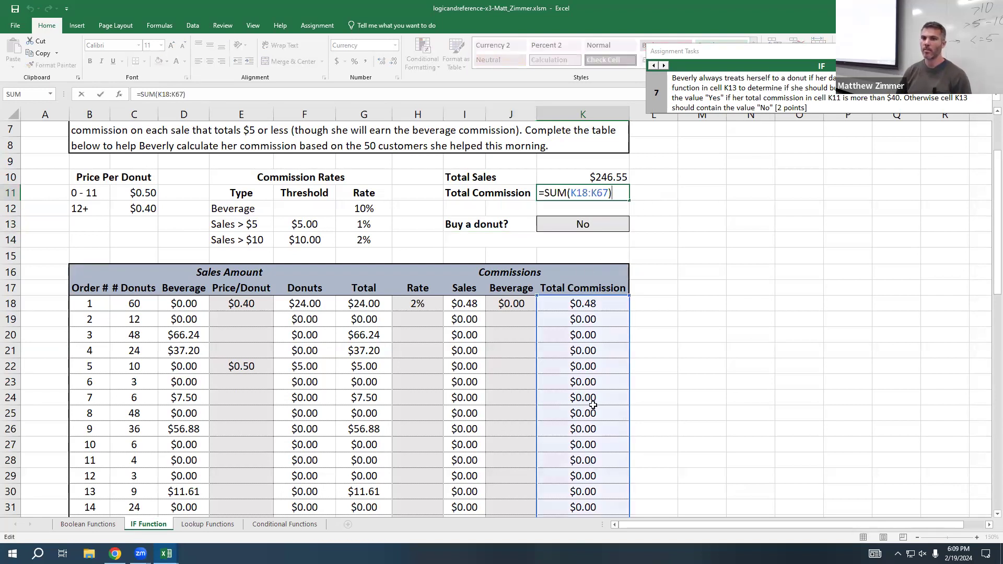
{"action": "key", "text": "Escape"}
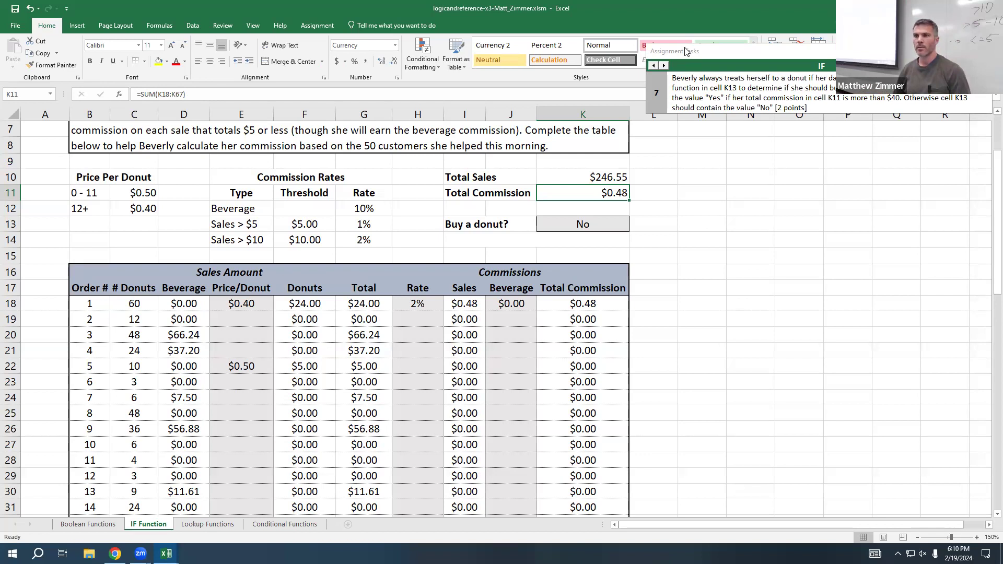
Step: Move the assignment guide to Lookup task 1 and select the first # Days cell, F9
{"action": "left_click", "coordinate": [663, 66]}
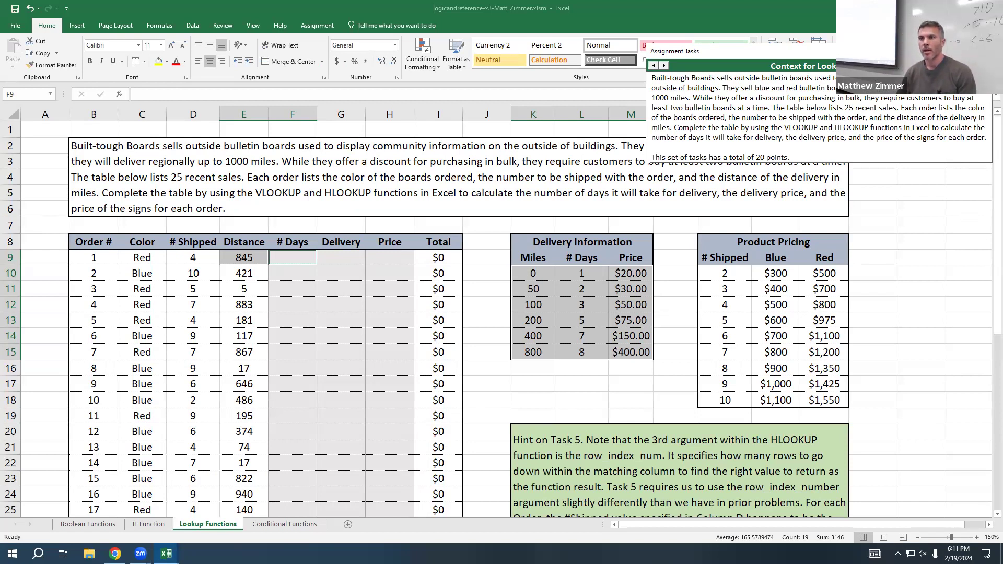
{"action": "left_click", "coordinate": [663, 65]}
{"action": "left_click", "coordinate": [664, 65]}
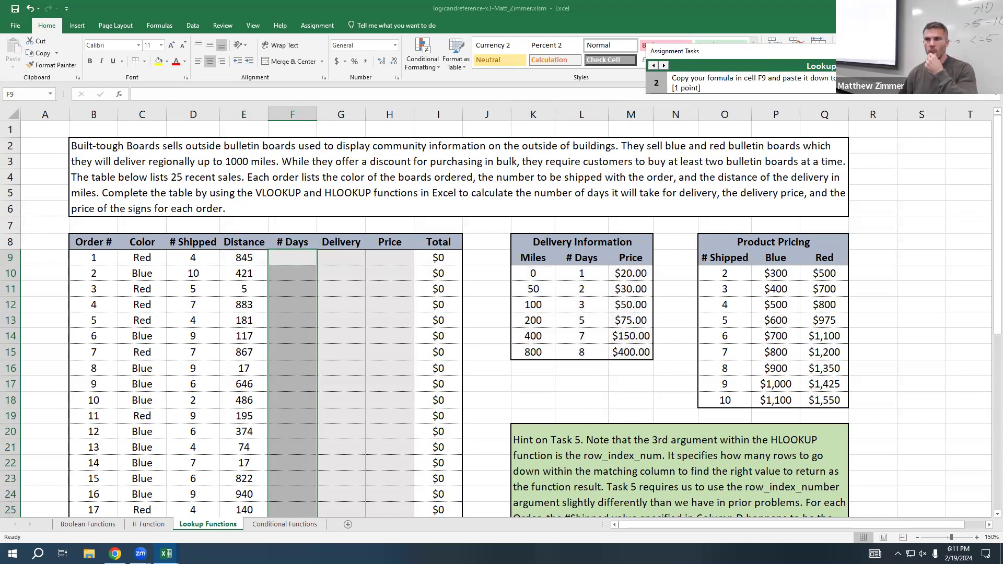
{"action": "key", "text": "Left"}
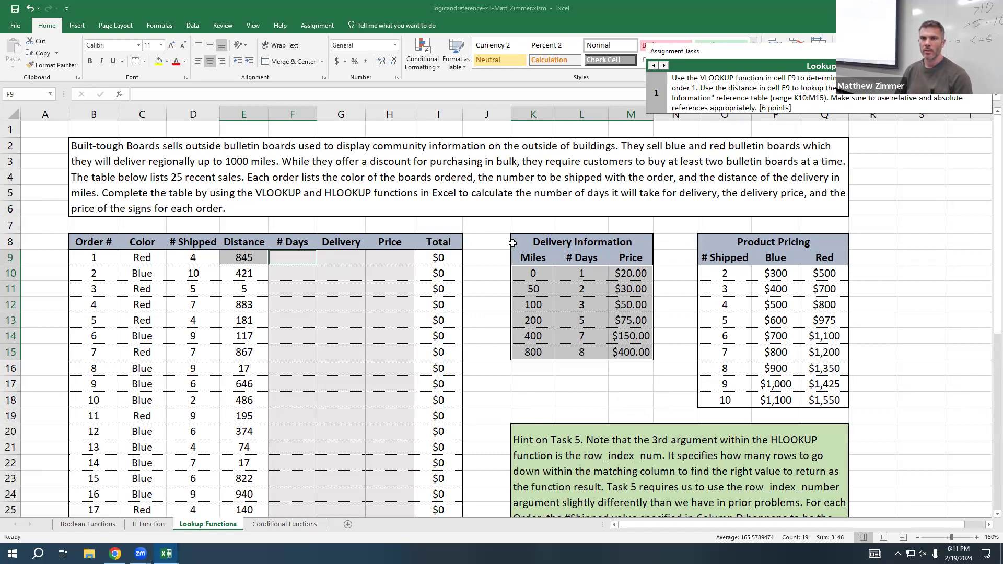
{"action": "left_click", "coordinate": [308, 257]}
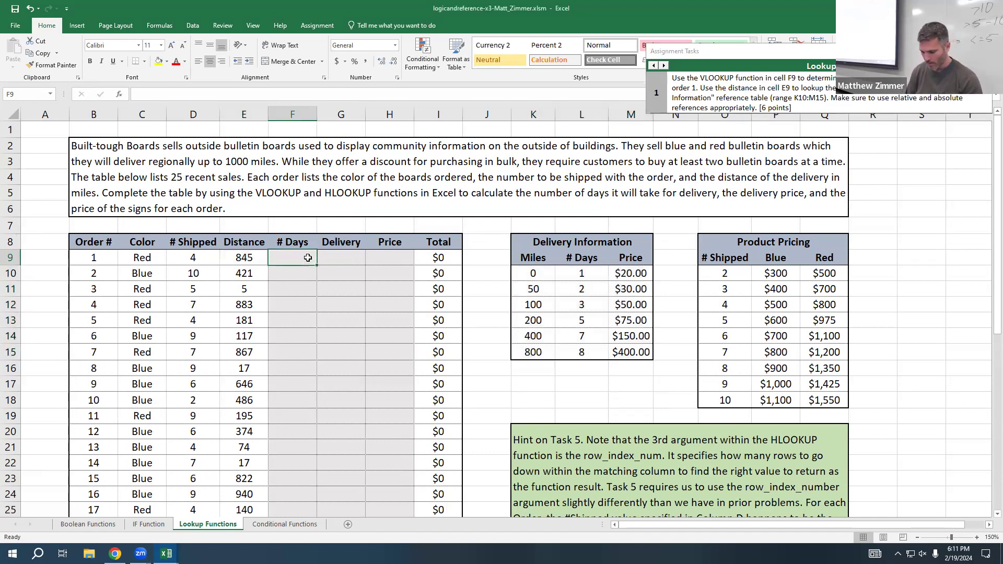
Step: Start a VLOOKUP formula in F9 with E9 as the lookup value and the Delivery Information range K10:M15 as the table array
{"action": "type", "text": "=vlookup("}
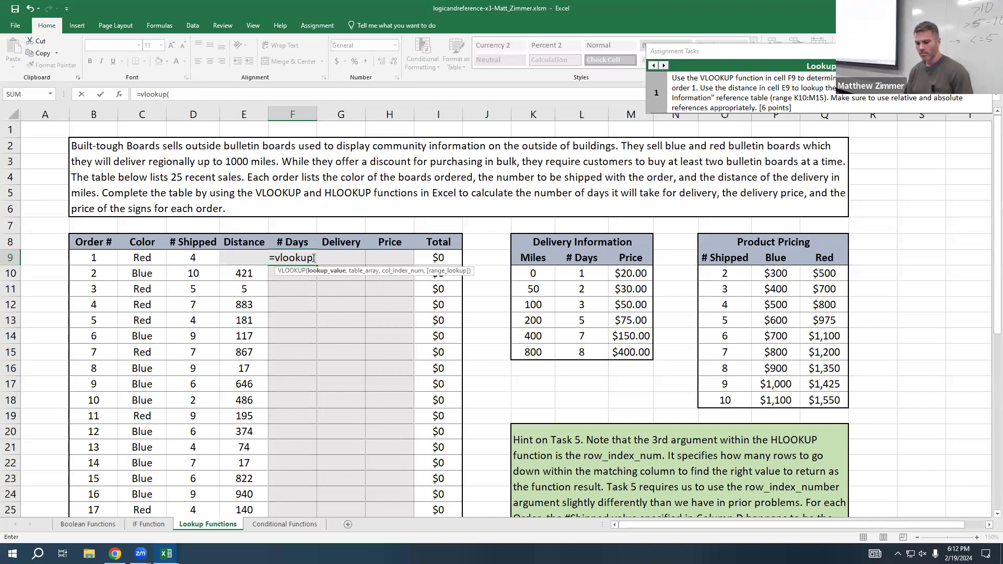
{"action": "type", "text": "E9"}
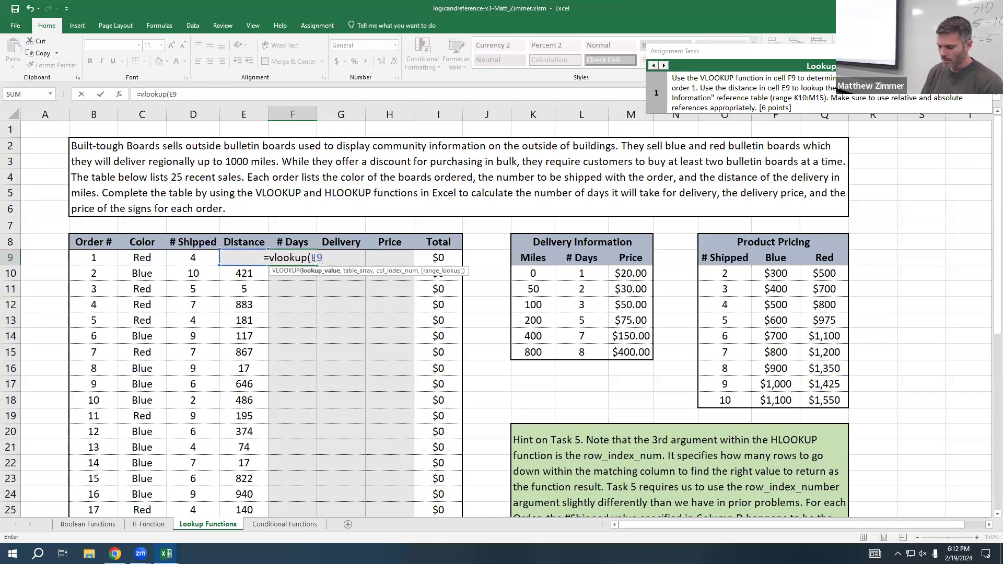
{"action": "type", "text": ","}
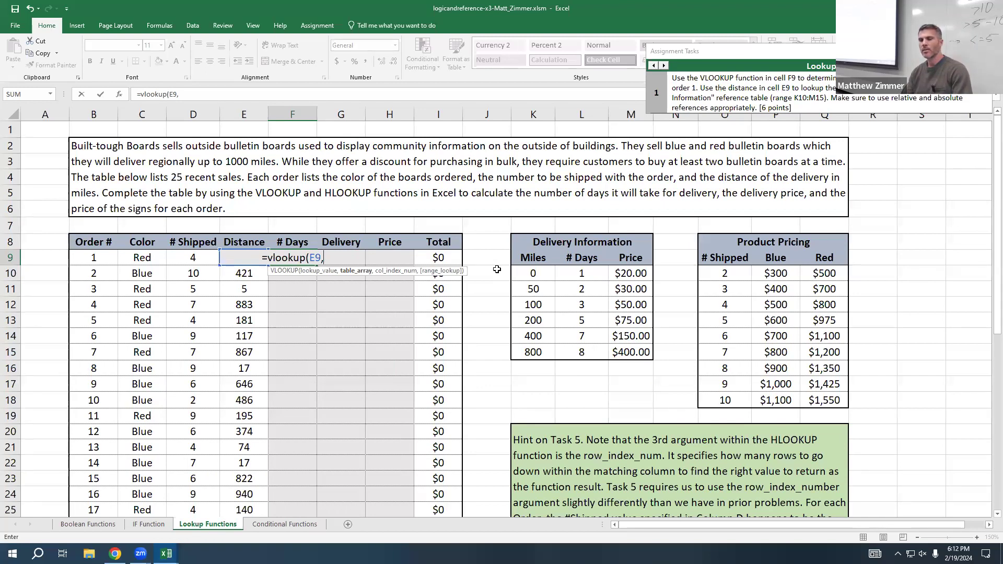
{"action": "left_click_drag", "start_coordinate": [534, 274], "coordinate": [638, 354]}
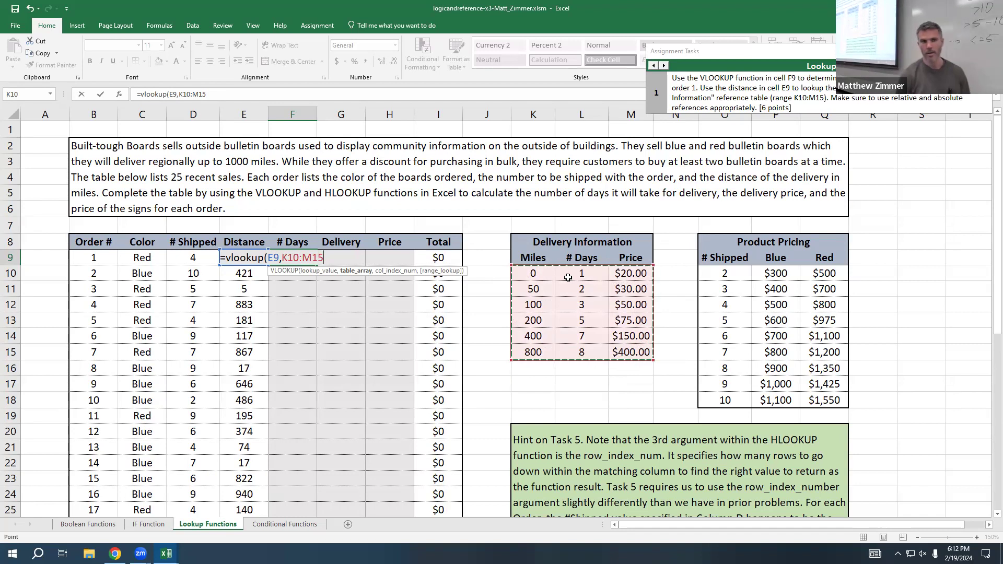
{"action": "type", "text": ","}
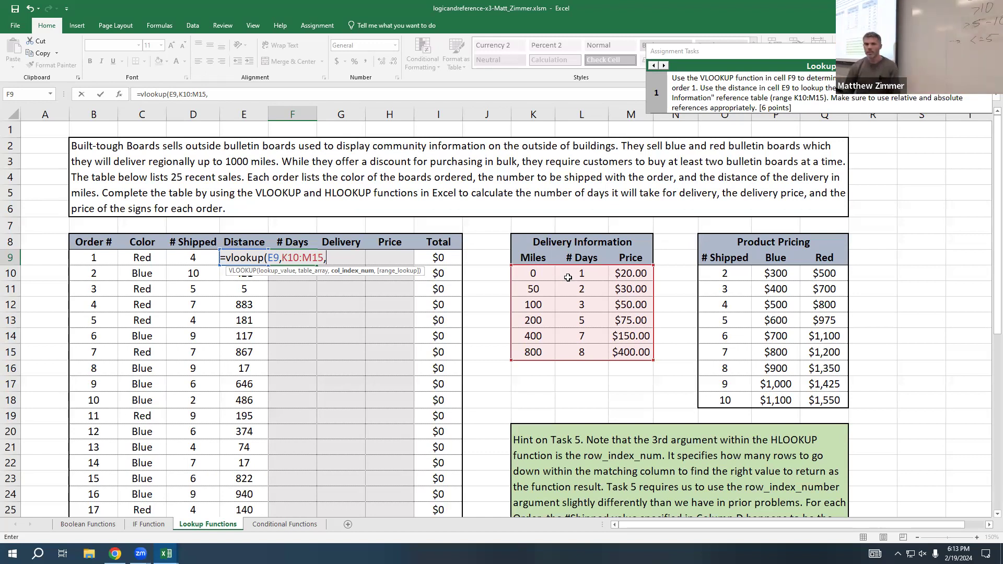
Step: Finish the F9 VLOOKUP with column index 2 and no range lookup argument, and commit it
{"action": "type", "text": "2"}
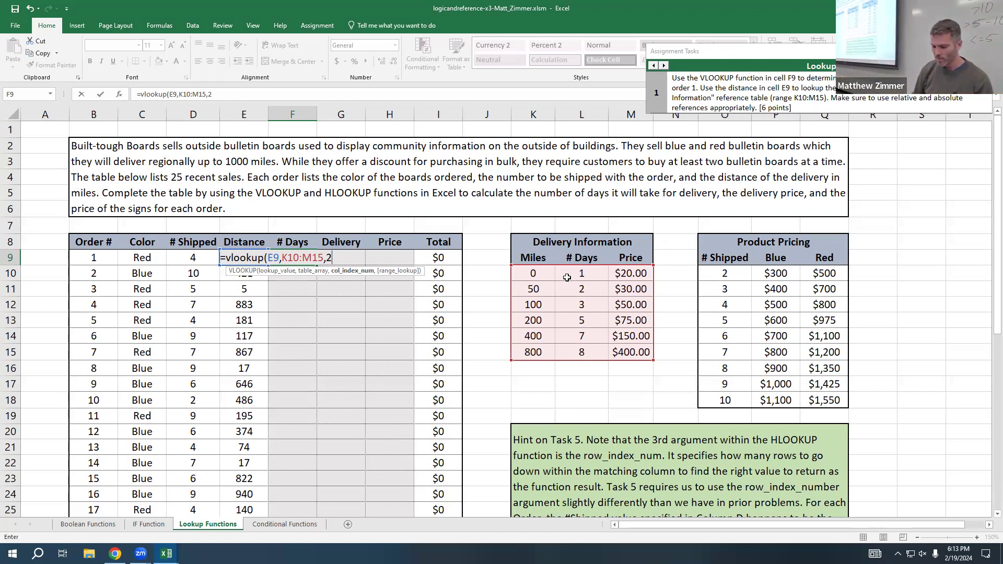
{"action": "type", "text": ","}
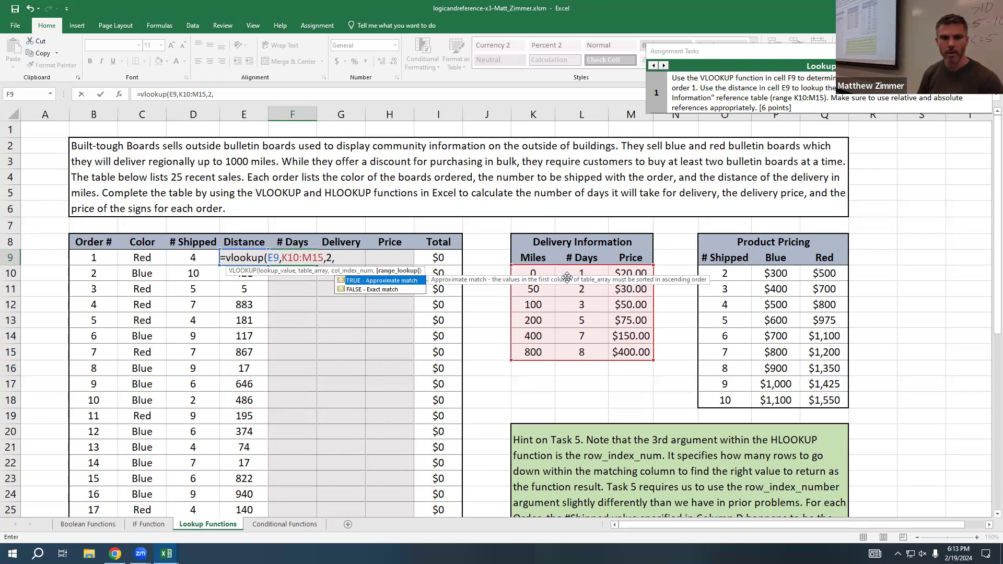
{"action": "key", "text": "BackSpace"}
{"action": "type", "text": ")"}
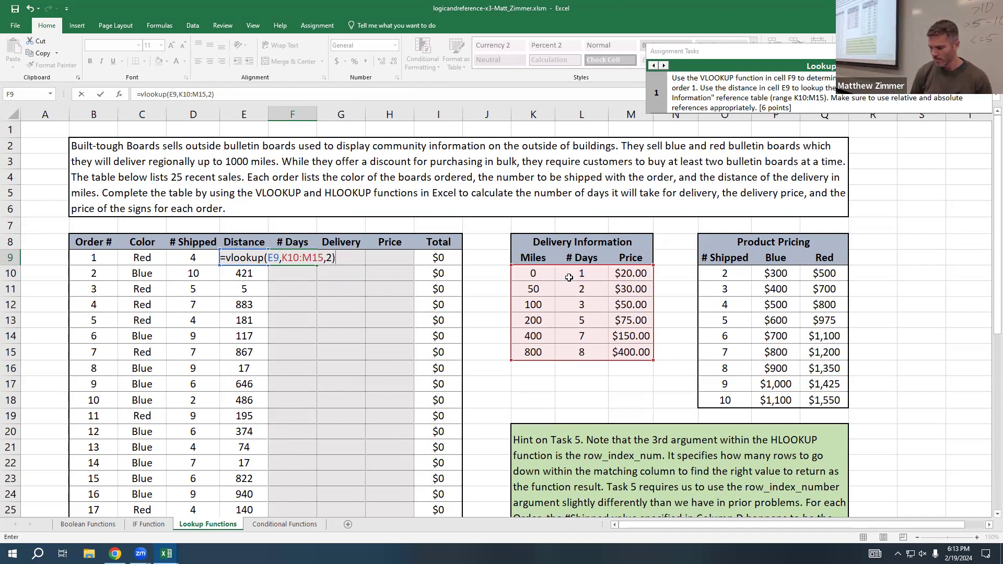
{"action": "key", "text": "Return"}
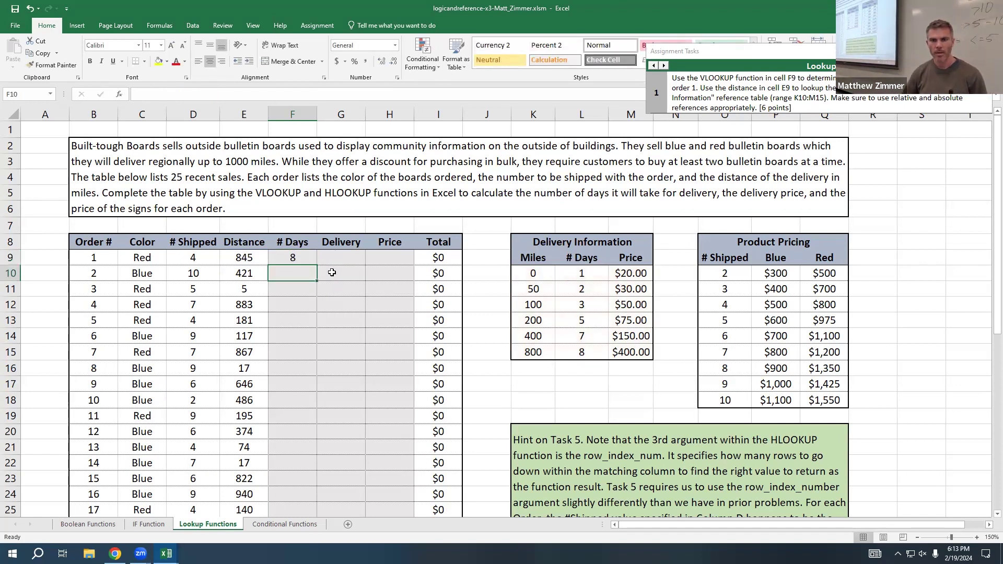
Step: Add TRUE as the range lookup argument of the F9 VLOOKUP formula and commit it
{"action": "double_click", "coordinate": [299, 254]}
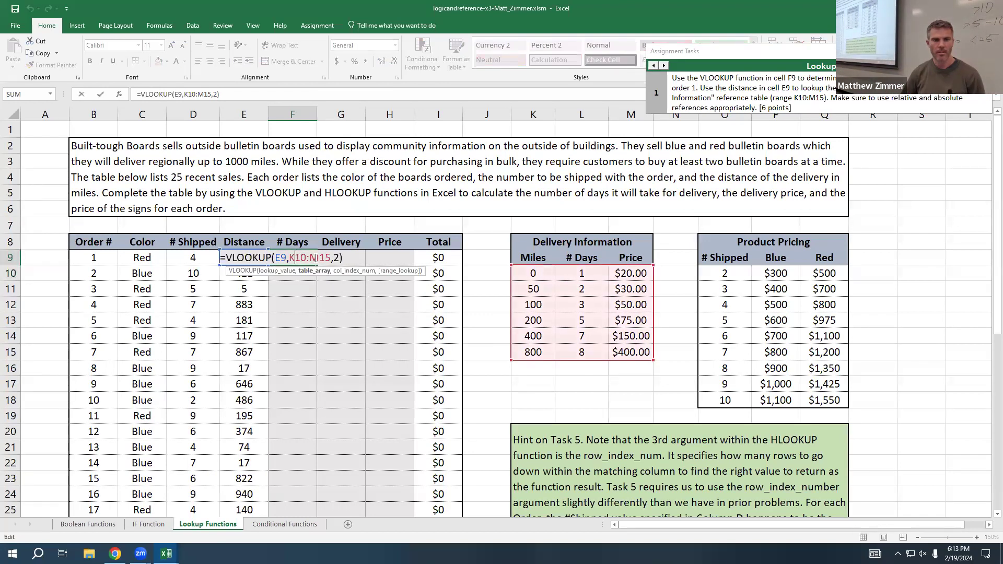
{"action": "left_click", "coordinate": [336, 258]}
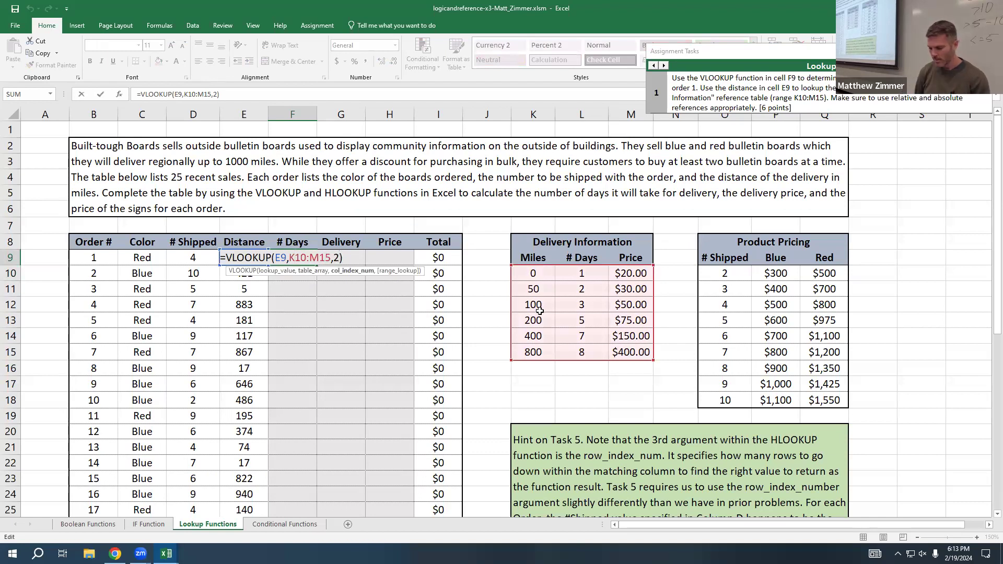
{"action": "type", "text": ","}
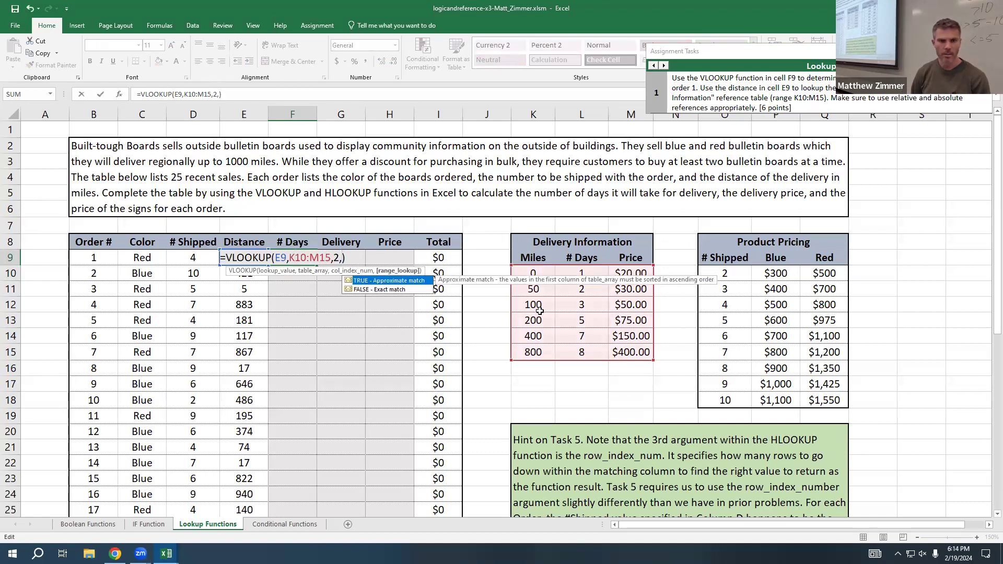
{"action": "type", "text": "TR"}
{"action": "key", "text": "BackSpace"}
{"action": "type", "text": "UE"}
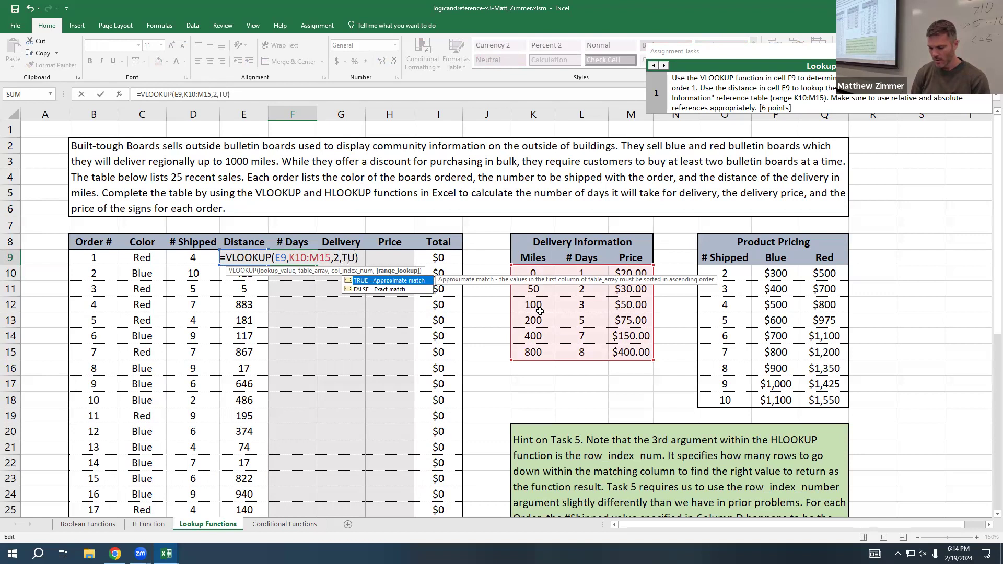
{"action": "key", "text": "BackSpace"}
{"action": "key", "text": "BackSpace"}
{"action": "type", "text": "RUE"}
{"action": "key", "text": "Return"}
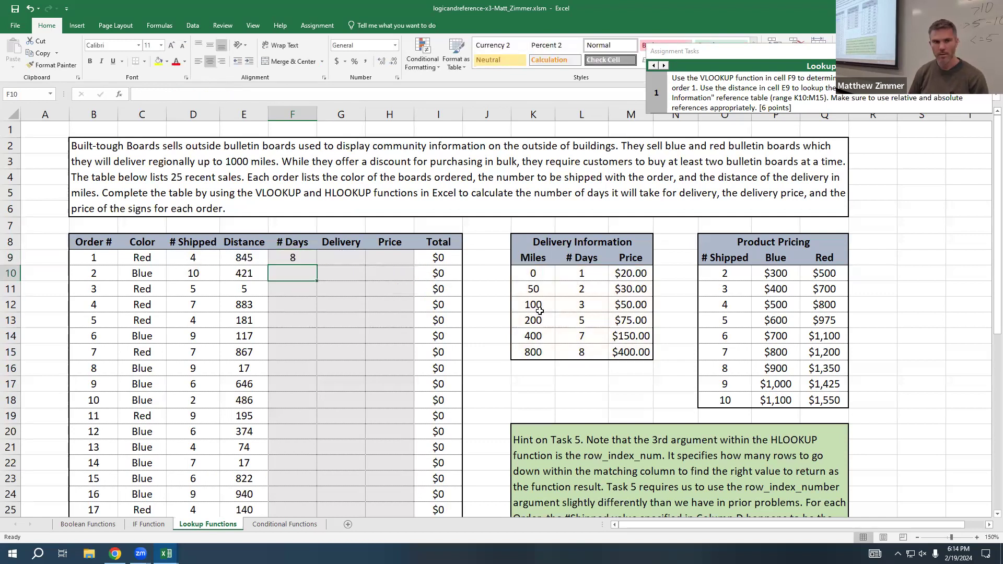
Step: Fill the F9 VLOOKUP formula down the # Days column through F13
{"action": "left_click", "coordinate": [286, 256]}
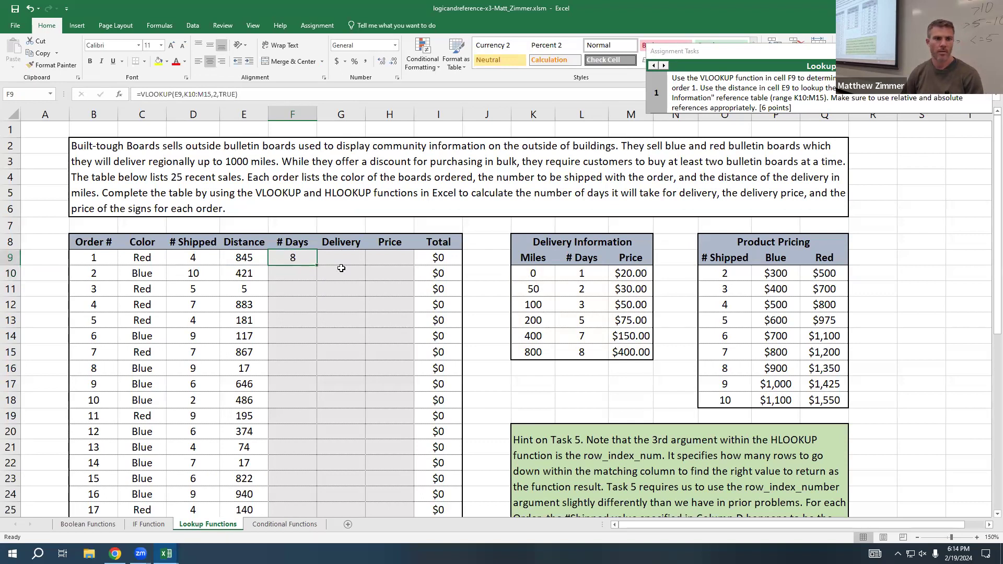
{"action": "left_click_drag", "start_coordinate": [316, 265], "coordinate": [318, 327]}
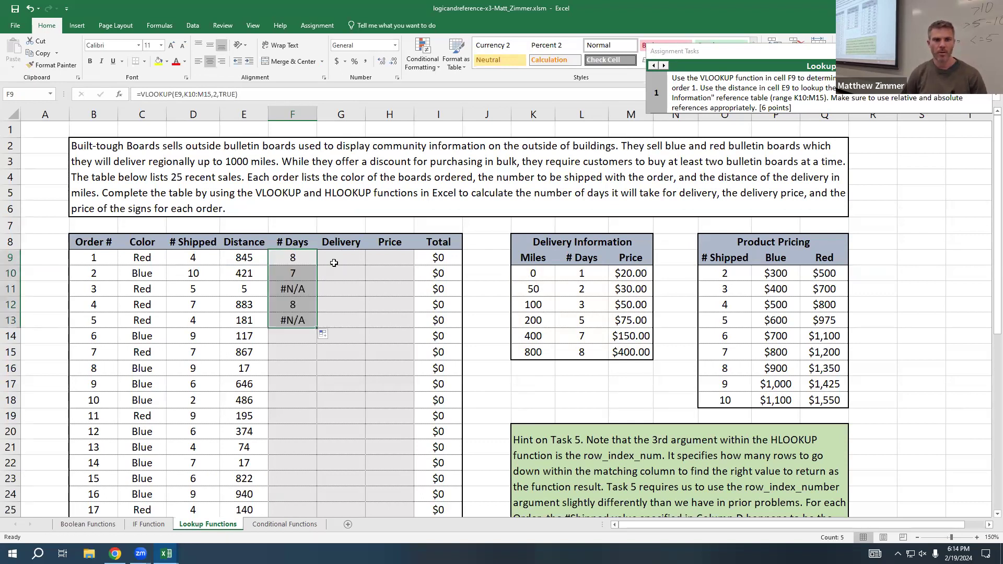
{"action": "left_click", "coordinate": [295, 320]}
Step: Inspect the arguments and cell references of the VLOOKUP formula in F9 without changing it
{"action": "double_click", "coordinate": [301, 258]}
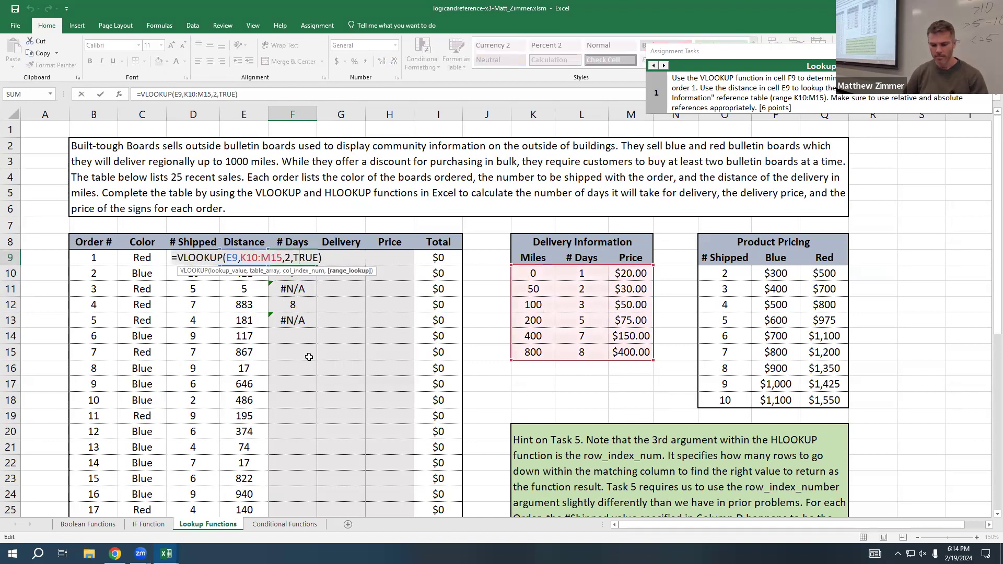
{"action": "key", "text": "Escape"}
{"action": "double_click", "coordinate": [304, 257]}
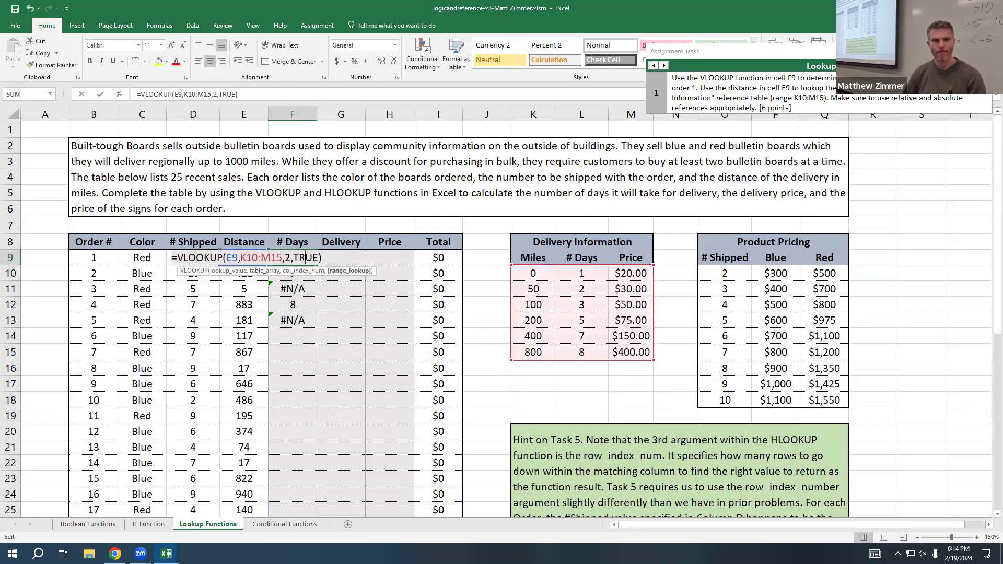
{"action": "key", "text": "Escape"}
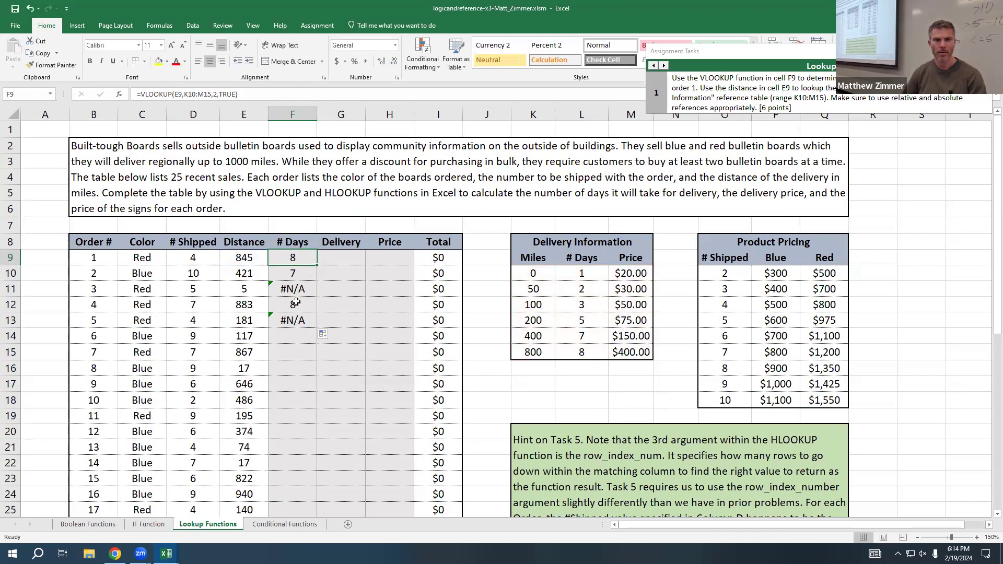
Step: Compare the table array references in the VLOOKUP formulas of F9 and F12 without editing them
{"action": "double_click", "coordinate": [292, 258]}
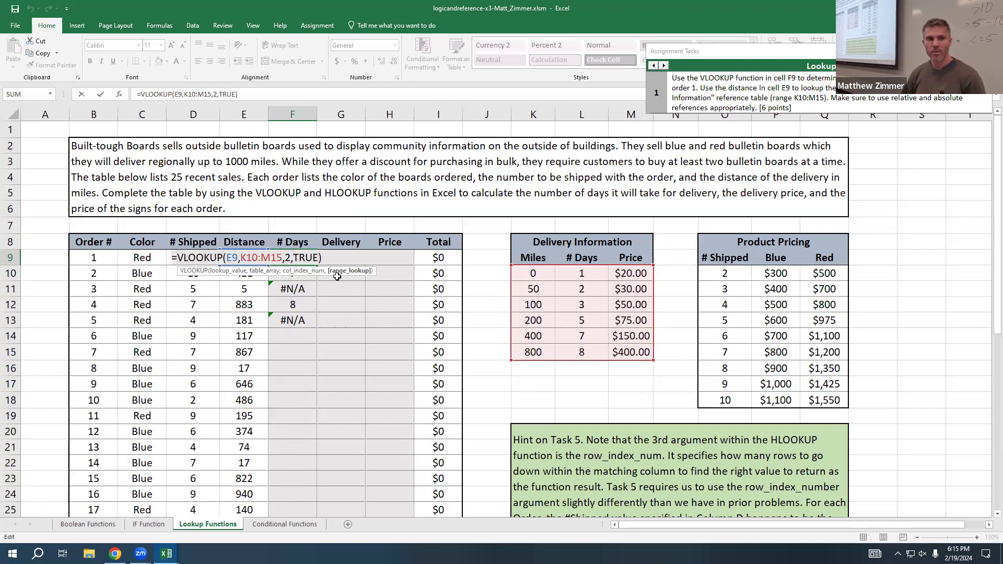
{"action": "key", "text": "ctrl+Return"}
{"action": "double_click", "coordinate": [279, 303]}
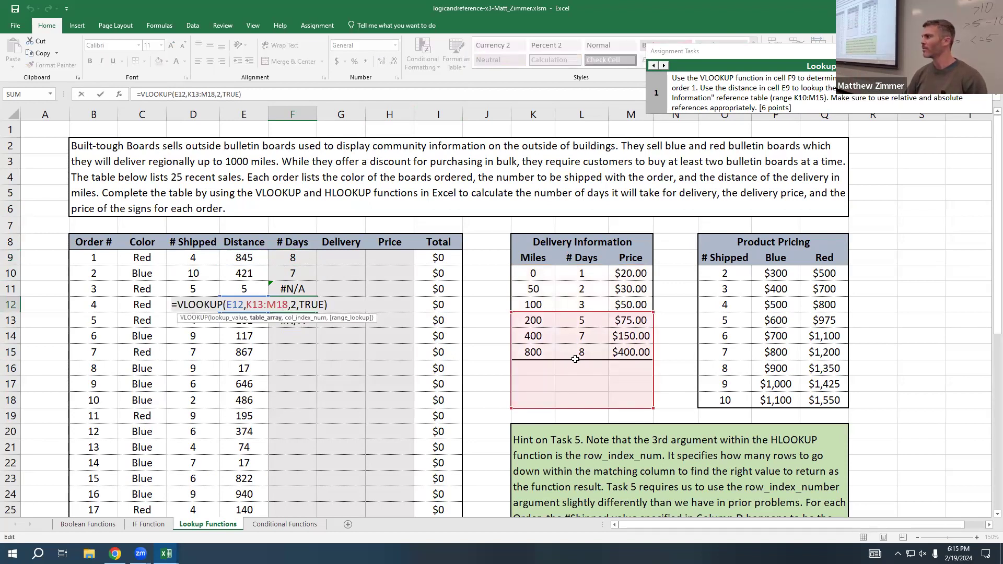
{"action": "key", "text": "Escape"}
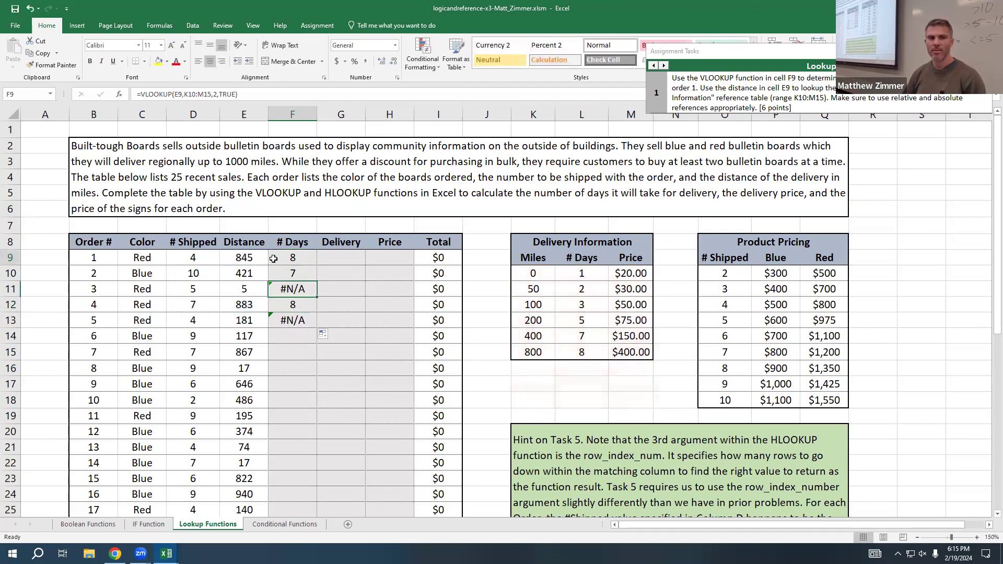
Step: Lock the table rows in the F9 VLOOKUP as K$10:M$15 and refill the formula down through F13
{"action": "double_click", "coordinate": [293, 257]}
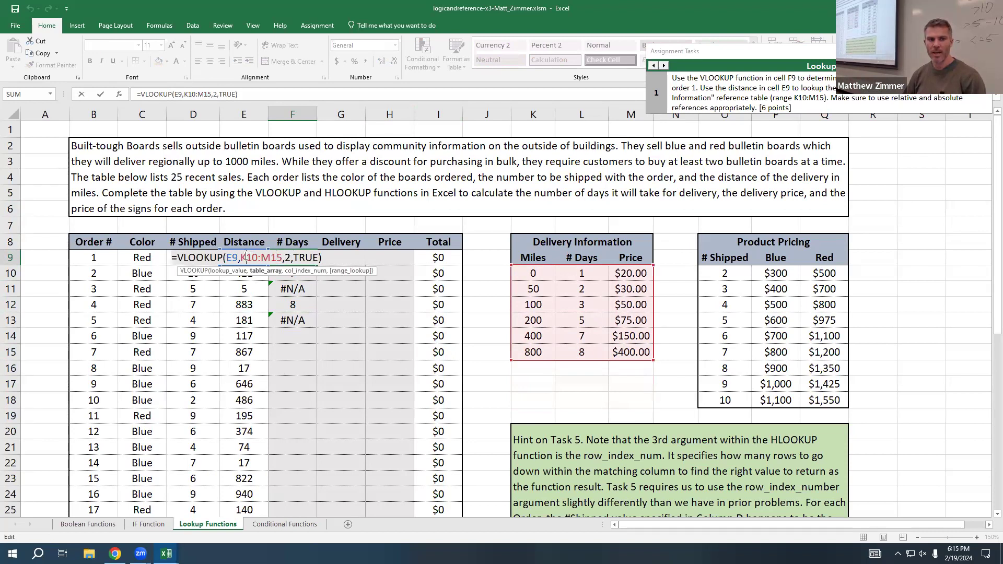
{"action": "type", "text": "$"}
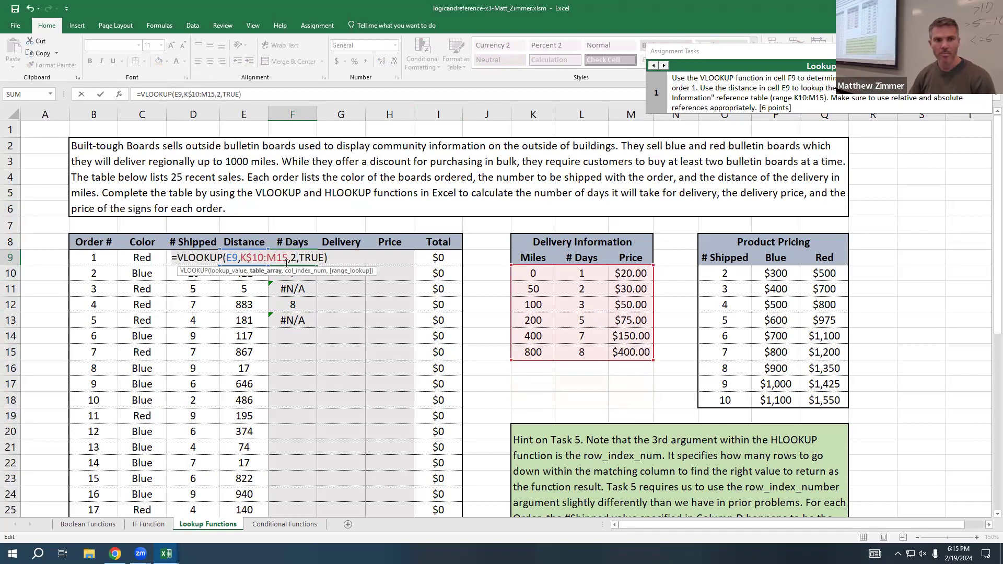
{"action": "left_click", "coordinate": [278, 257]}
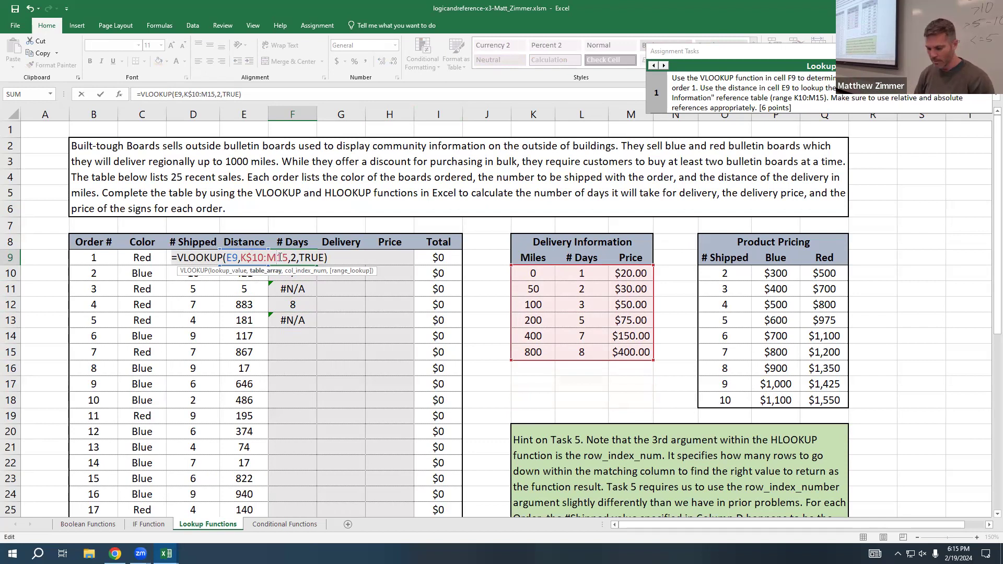
{"action": "type", "text": "$"}
{"action": "key", "text": "Return"}
{"action": "left_click", "coordinate": [295, 259]}
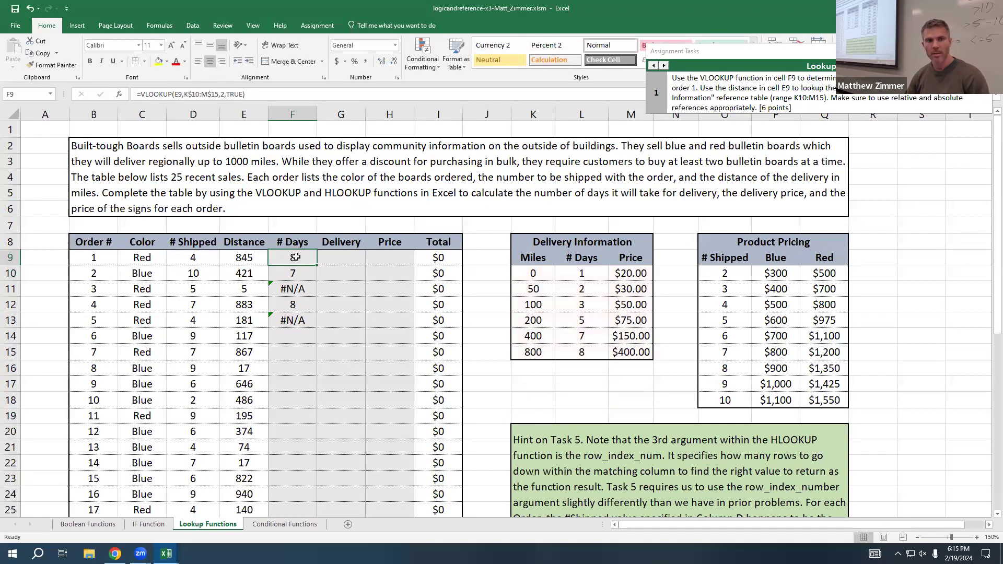
{"action": "left_click_drag", "start_coordinate": [318, 265], "coordinate": [321, 328]}
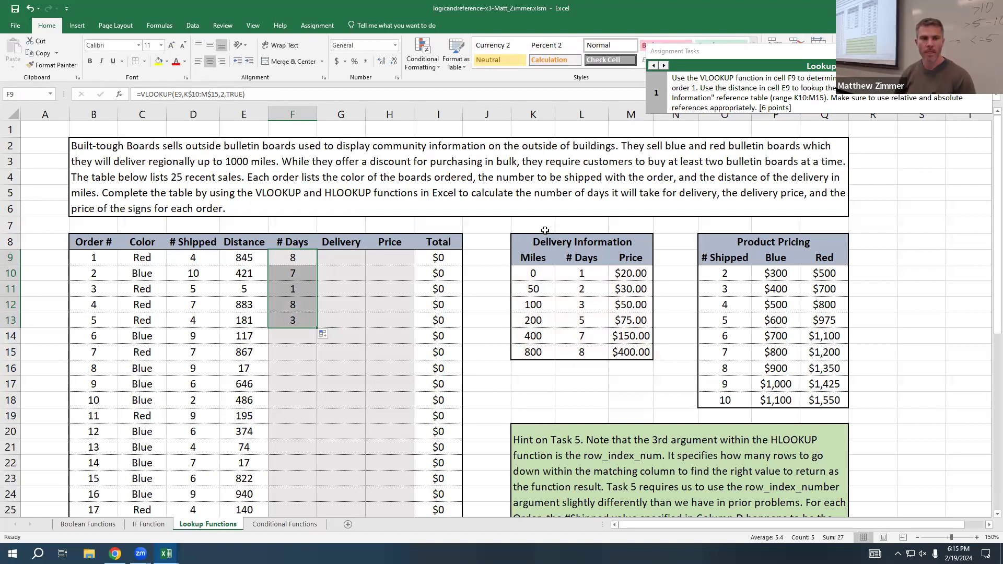
Step: Advance the assignment tasks to task 3, the delivery price VLOOKUP in G9
{"action": "left_click", "coordinate": [883, 51]}
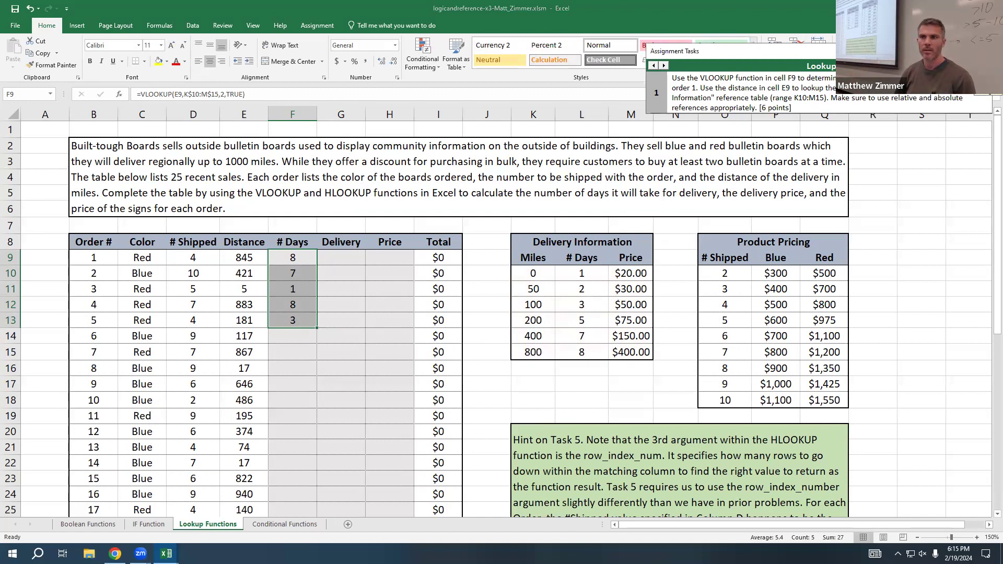
{"action": "left_click", "coordinate": [663, 65]}
{"action": "left_click", "coordinate": [664, 65]}
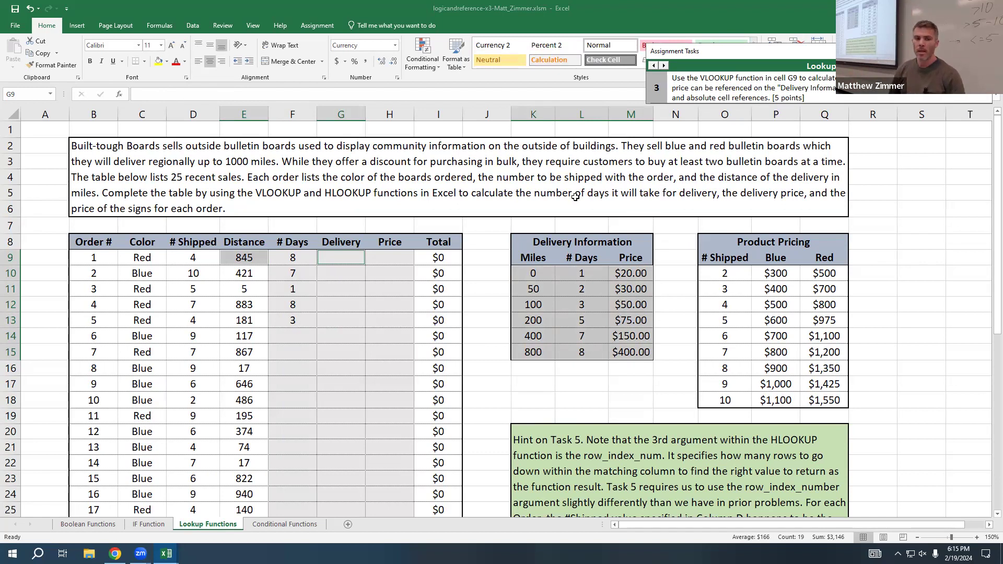
Step: Look at the Boolean Functions sheet and step through the assignment tasks to task 1 of the Lookup Functions set
{"action": "left_click", "coordinate": [88, 524]}
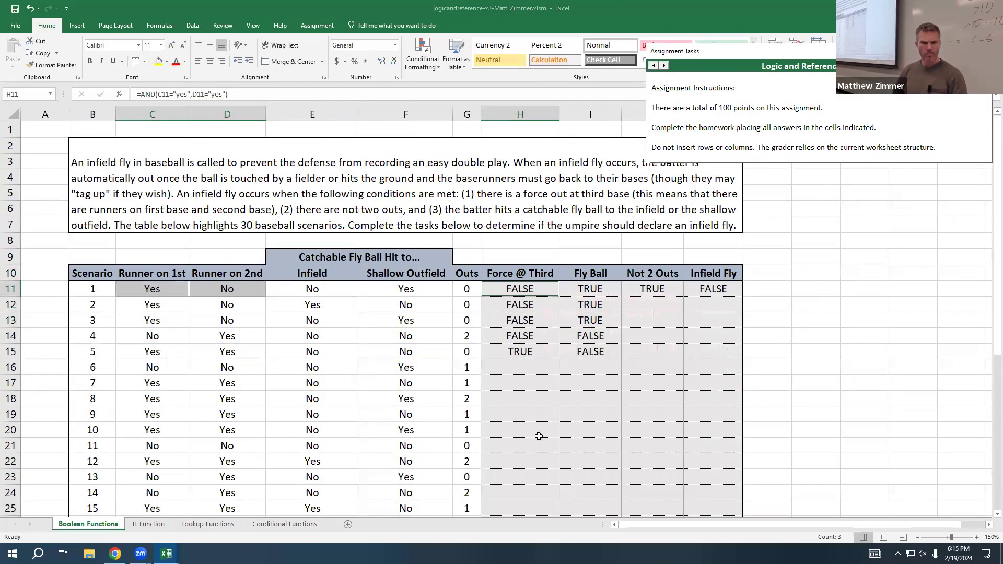
{"action": "left_click", "coordinate": [226, 525]}
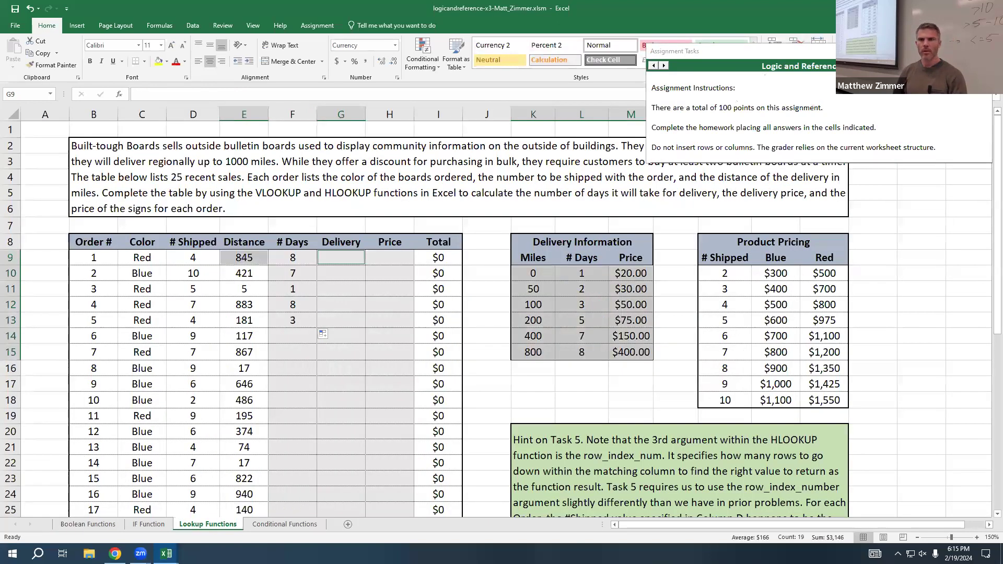
{"action": "left_click", "coordinate": [663, 65]}
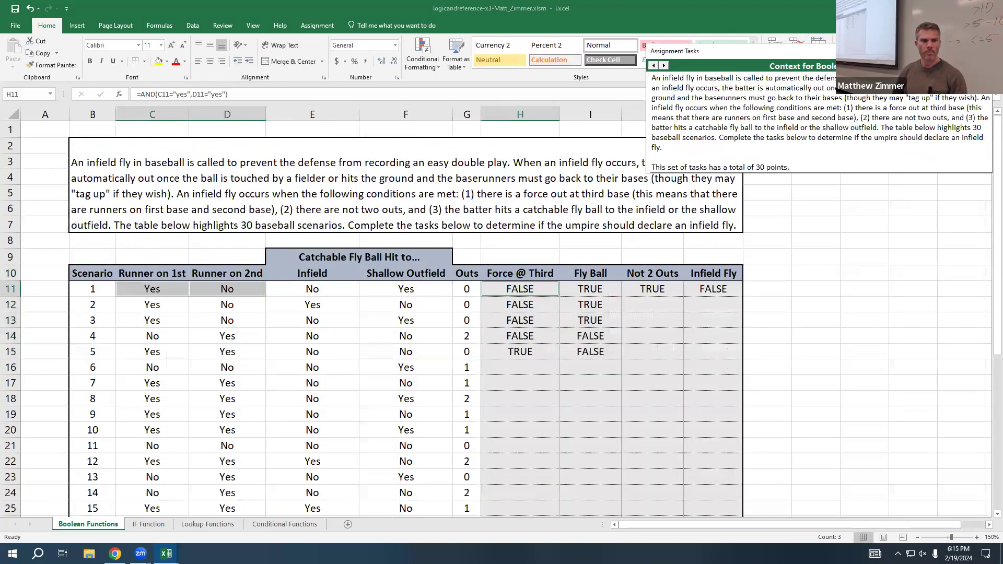
{"action": "left_click", "coordinate": [664, 65]}
{"action": "left_click", "coordinate": [663, 66]}
{"action": "left_click", "coordinate": [664, 65]}
{"action": "left_click", "coordinate": [663, 66]}
{"action": "left_click", "coordinate": [663, 65]}
{"action": "left_click", "coordinate": [663, 66]}
{"action": "left_click", "coordinate": [663, 65]}
{"action": "left_click", "coordinate": [663, 65]}
{"action": "left_click", "coordinate": [664, 65]}
{"action": "left_click", "coordinate": [663, 65]}
{"action": "left_click", "coordinate": [663, 66]}
{"action": "left_click", "coordinate": [663, 66]}
{"action": "left_click", "coordinate": [664, 65]}
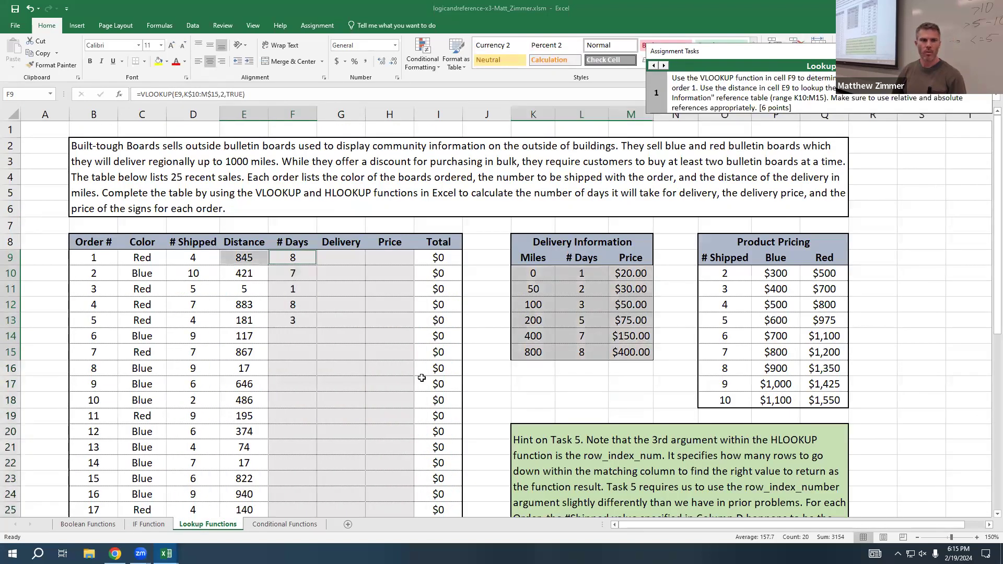
Step: Review the arguments of the F9 VLOOKUP formula and bring up assignment task 3 for cell G9
{"action": "double_click", "coordinate": [292, 259]}
{"action": "left_click", "coordinate": [301, 258]}
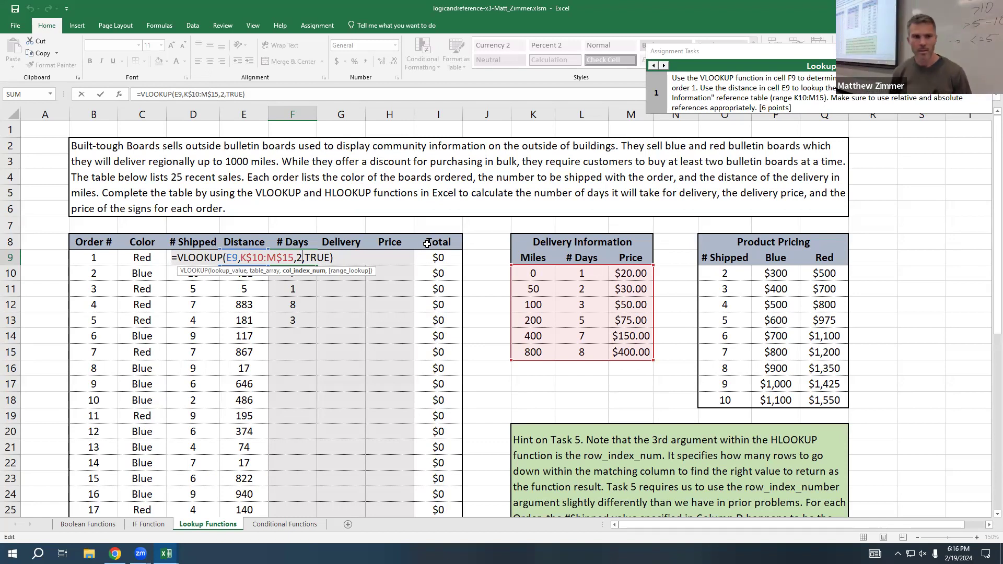
{"action": "key", "text": "Return"}
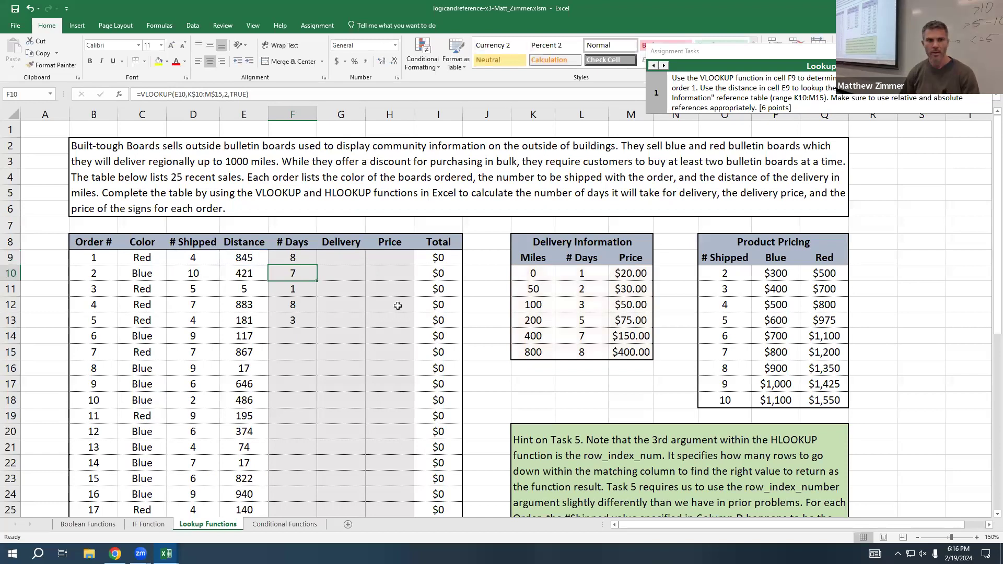
{"action": "left_click", "coordinate": [664, 66]}
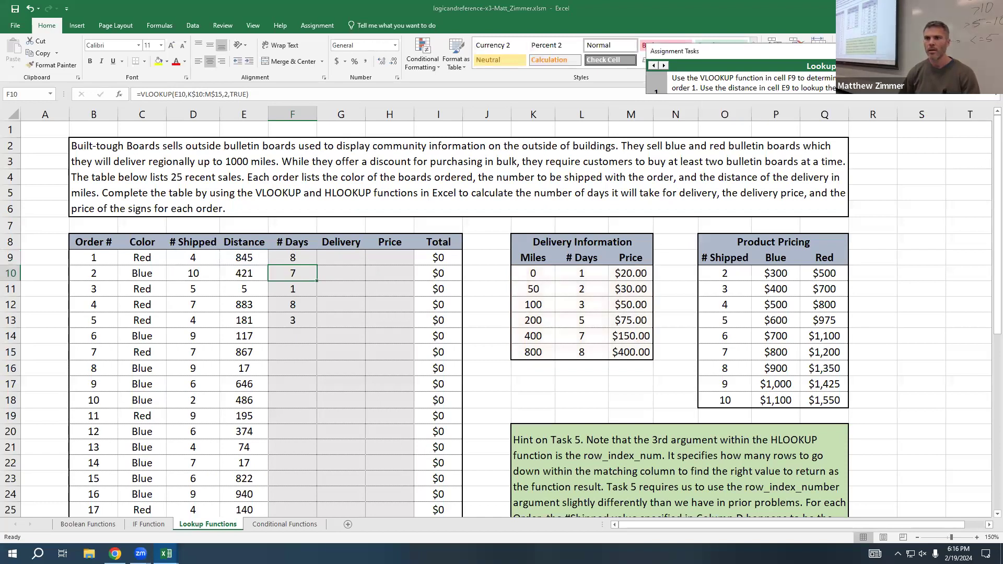
{"action": "left_click", "coordinate": [664, 66]}
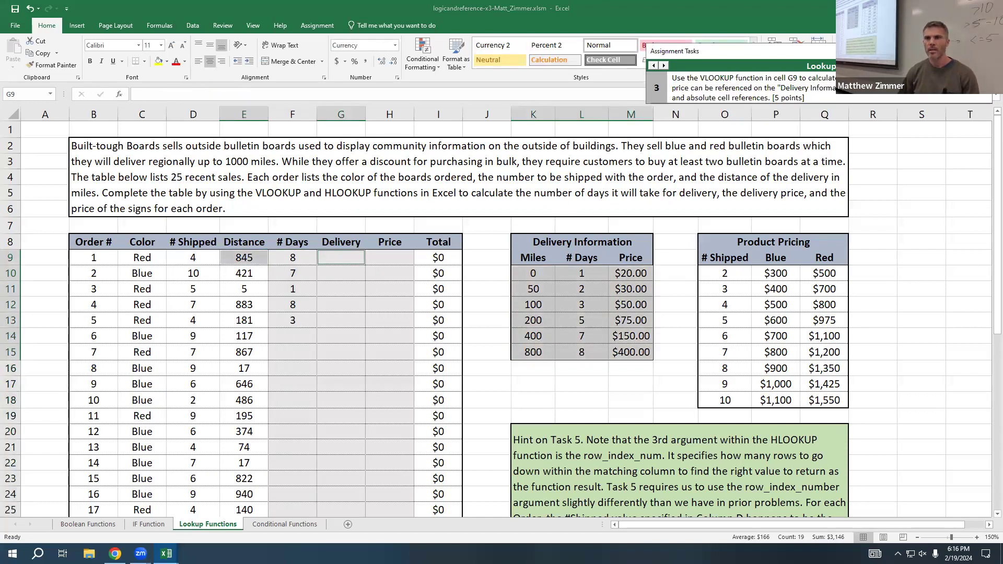
{"action": "left_click", "coordinate": [356, 257]}
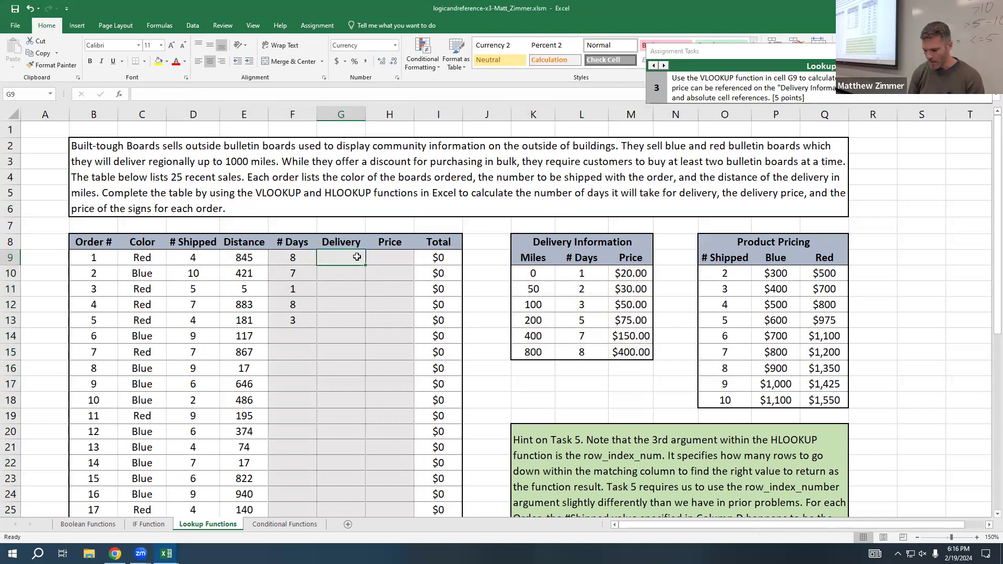
{"action": "type", "text": "=vlookup9"}
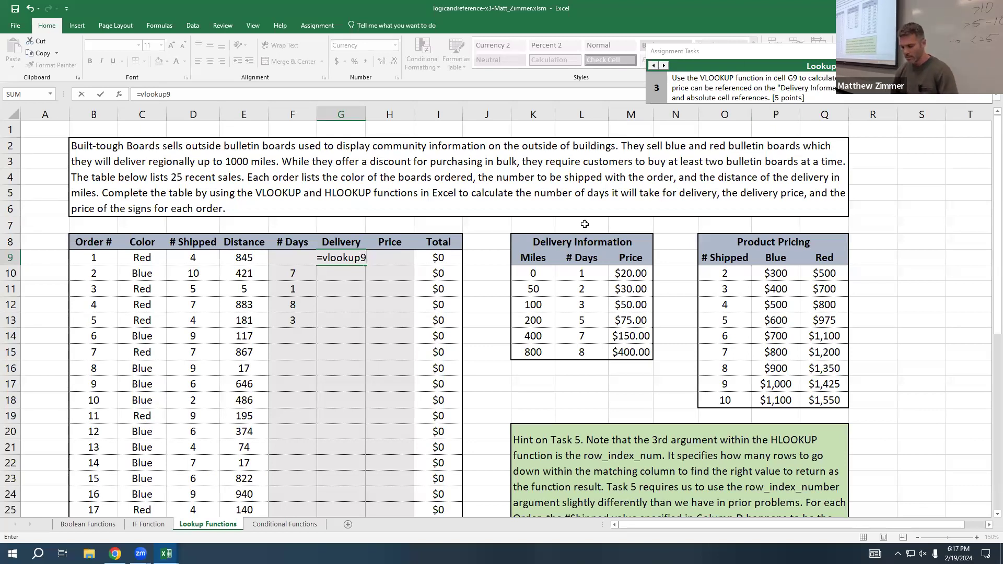
{"action": "key", "text": "BackSpace"}
{"action": "type", "text": "("}
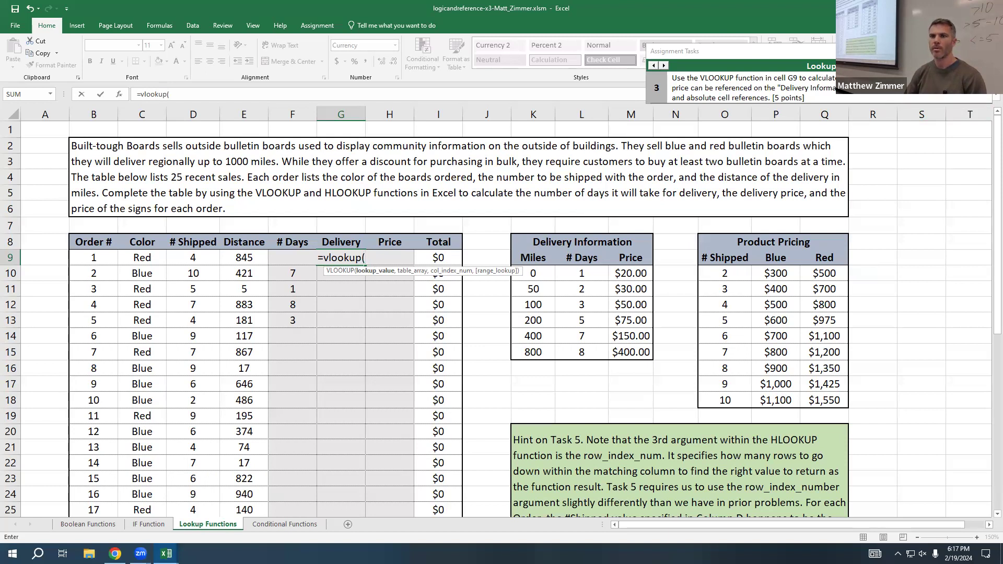
{"action": "key", "text": "Escape"}
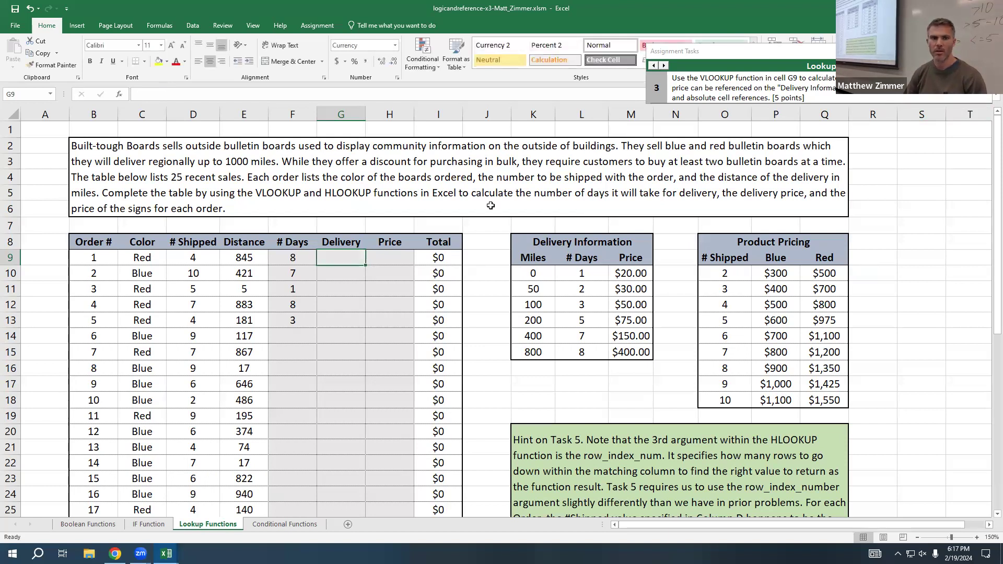
Step: Examine the mixed table array reference in the F9 VLOOKUP formula and leave the formula unchanged
{"action": "double_click", "coordinate": [292, 257]}
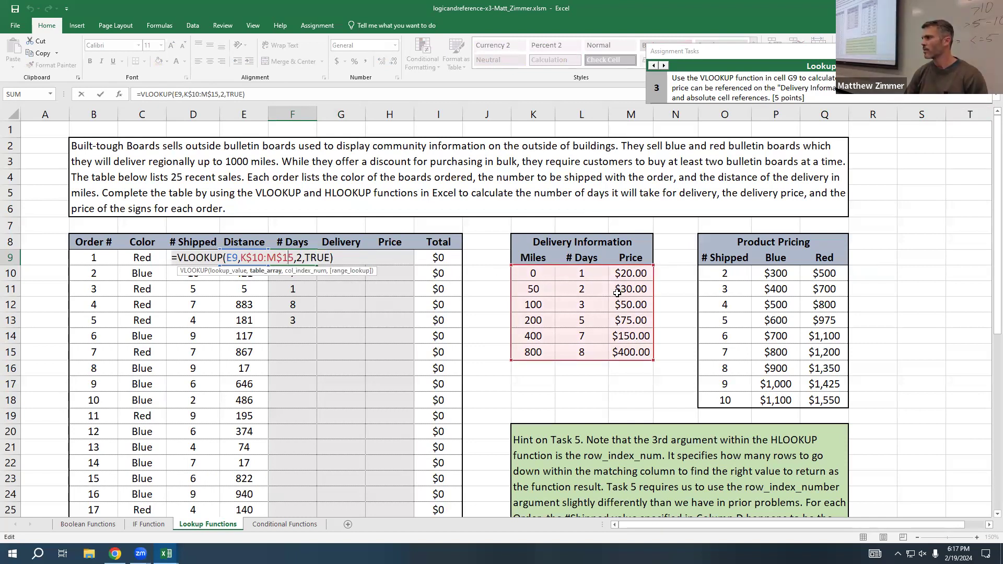
{"action": "key", "text": "Escape"}
{"action": "double_click", "coordinate": [281, 258]}
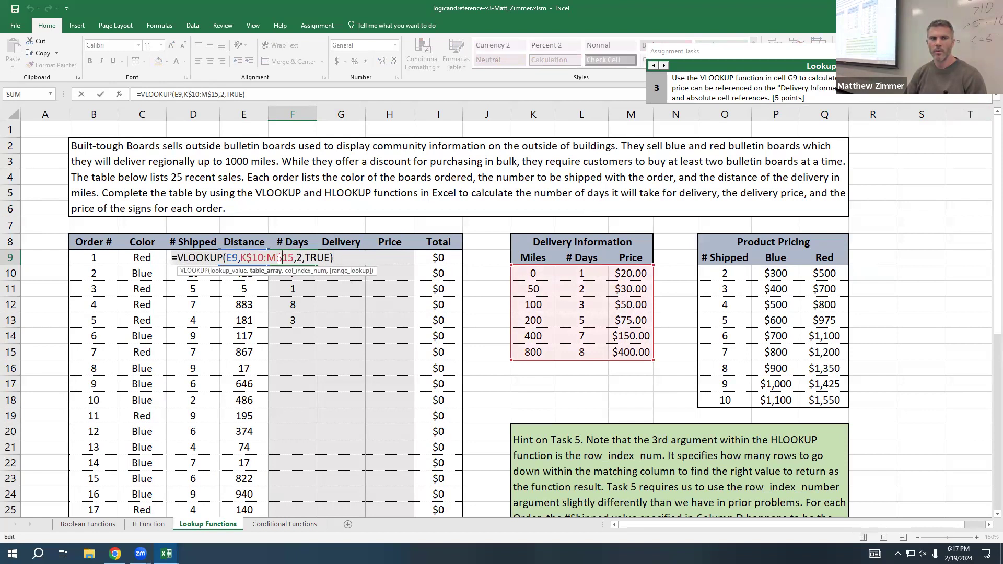
{"action": "key", "text": "Right"}
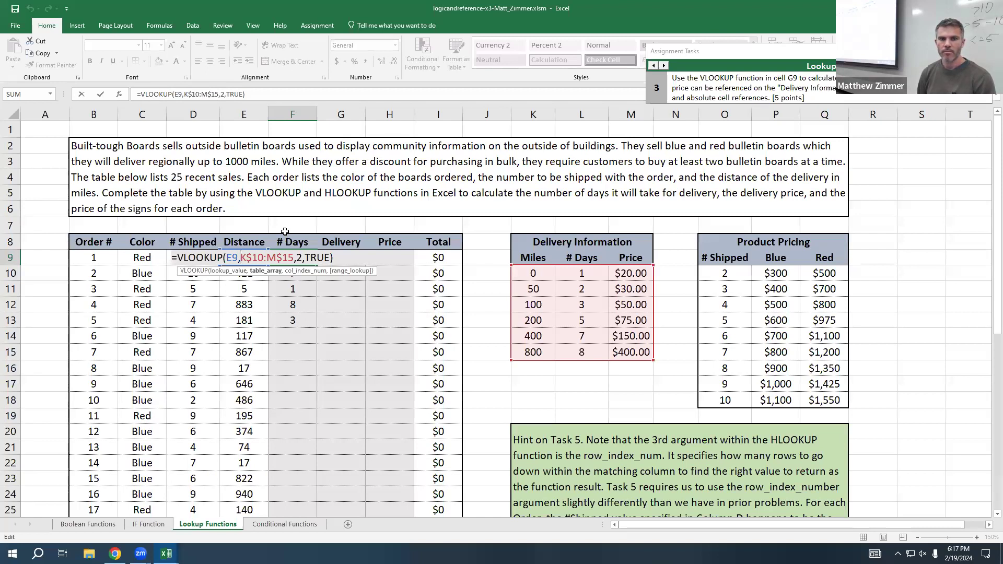
{"action": "key", "text": "ctrl+Return"}
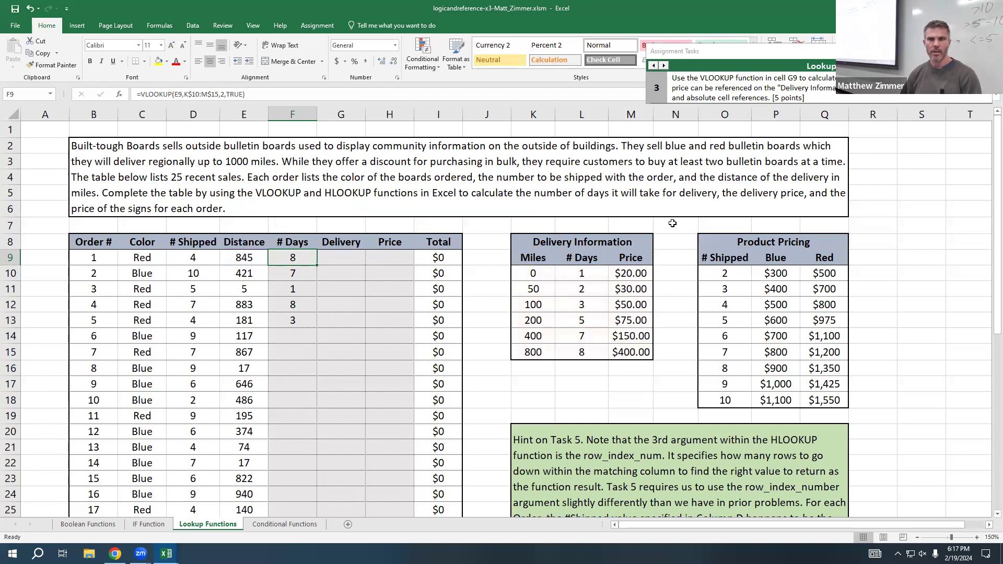
Step: Make the F9 VLOOKUP's table array fully absolute as $K$10:$M$15 and lock the lookup value's column as $E9
{"action": "double_click", "coordinate": [302, 256]}
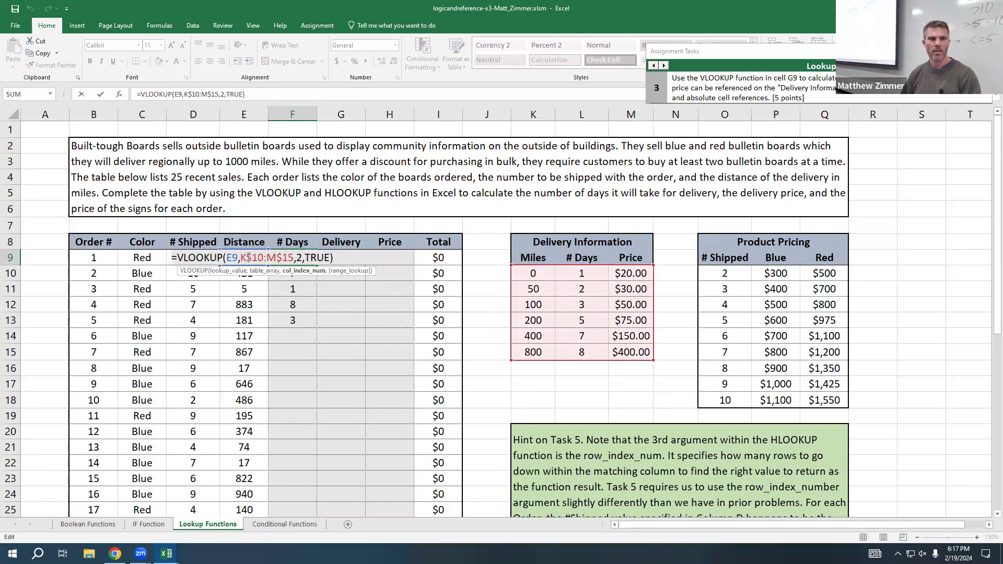
{"action": "left_click", "coordinate": [241, 258]}
{"action": "type", "text": "$"}
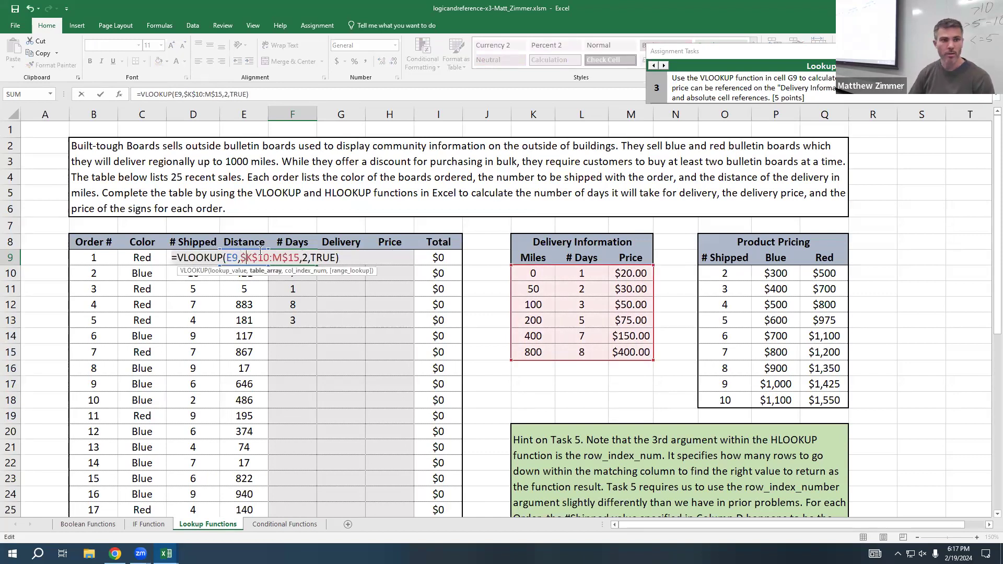
{"action": "left_click", "coordinate": [271, 261]}
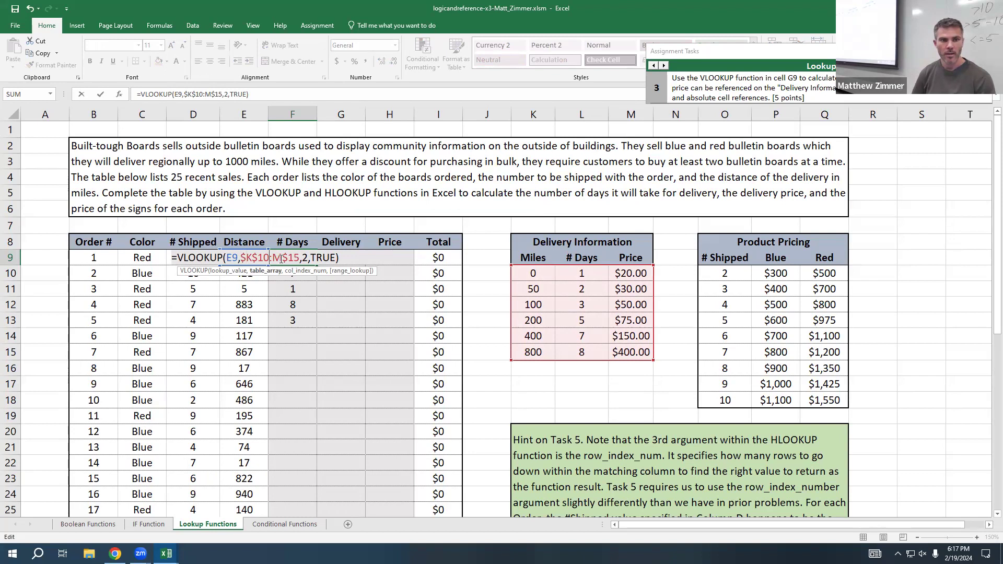
{"action": "type", "text": "$"}
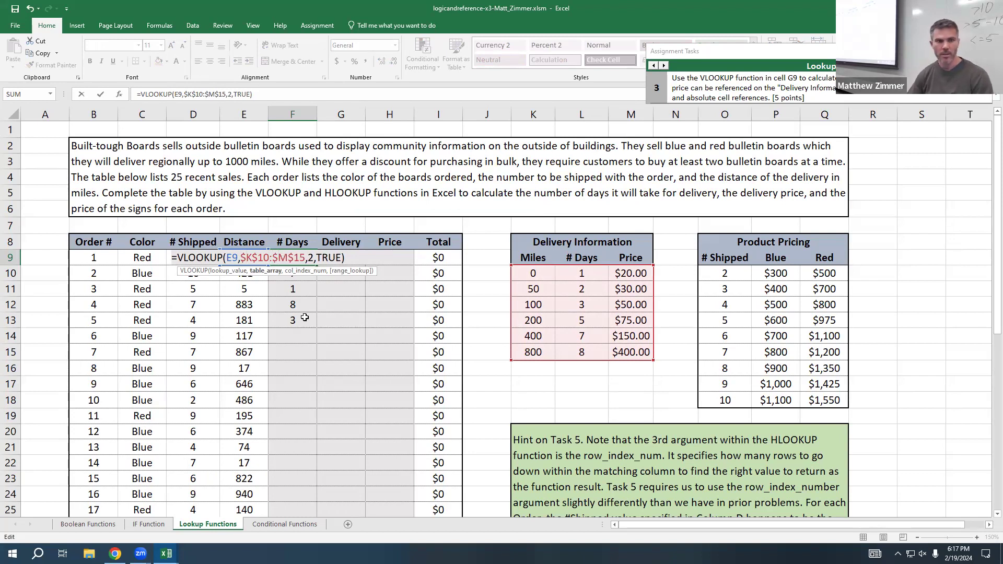
{"action": "left_click", "coordinate": [228, 257]}
{"action": "type", "text": "$"}
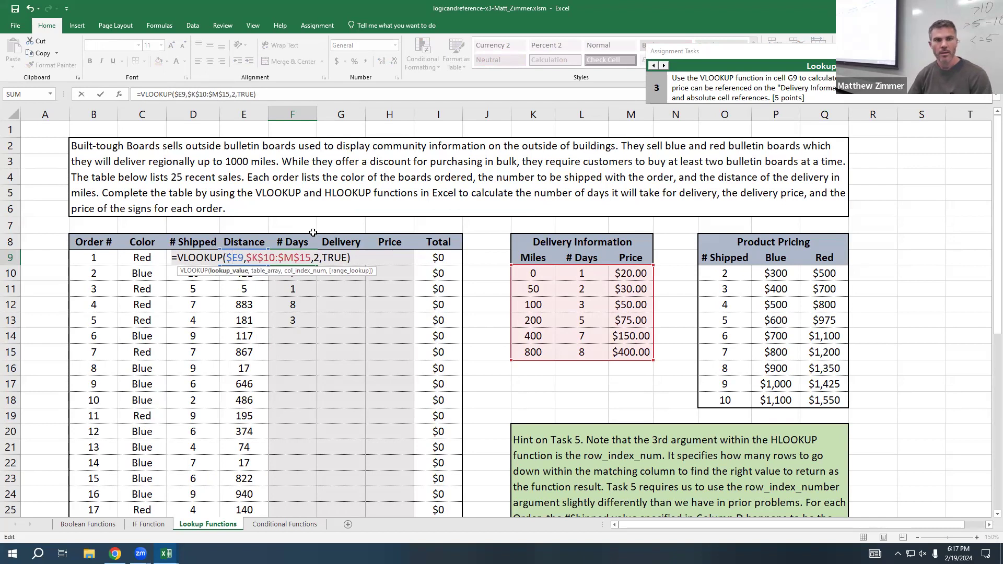
{"action": "key", "text": "Return"}
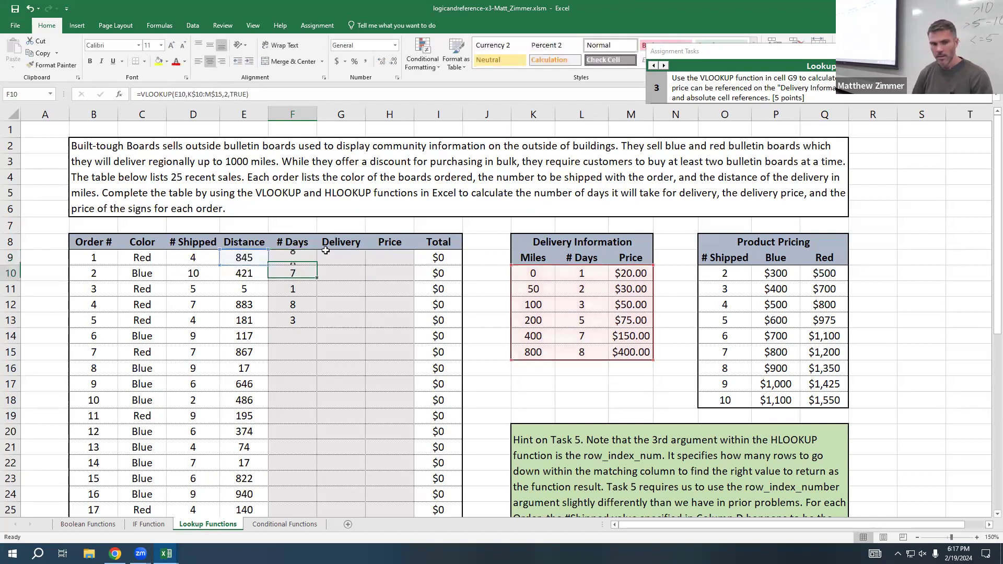
Step: Copy the F9 VLOOKUP formula across to G9 and set its column index to 3 for the delivery price
{"action": "left_click", "coordinate": [293, 259]}
{"action": "left_click_drag", "start_coordinate": [317, 265], "coordinate": [351, 259]}
{"action": "double_click", "coordinate": [350, 259]}
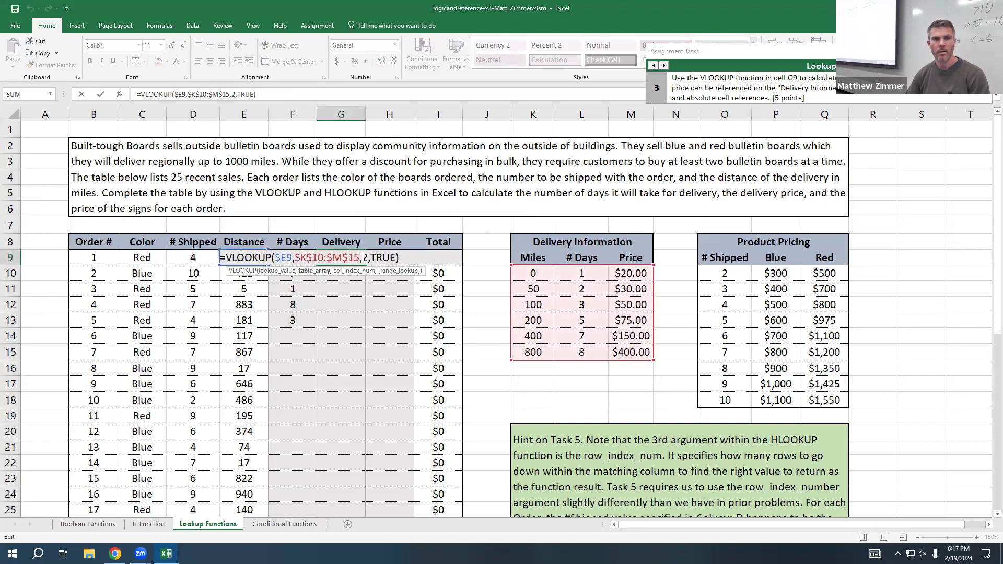
{"action": "key", "text": "BackSpace"}
{"action": "type", "text": "3"}
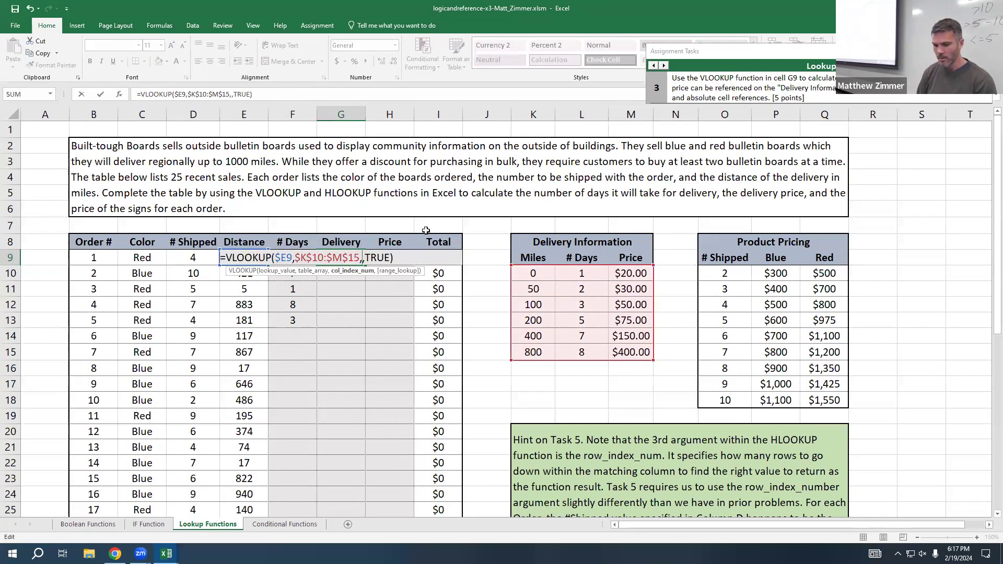
{"action": "key", "text": "Return"}
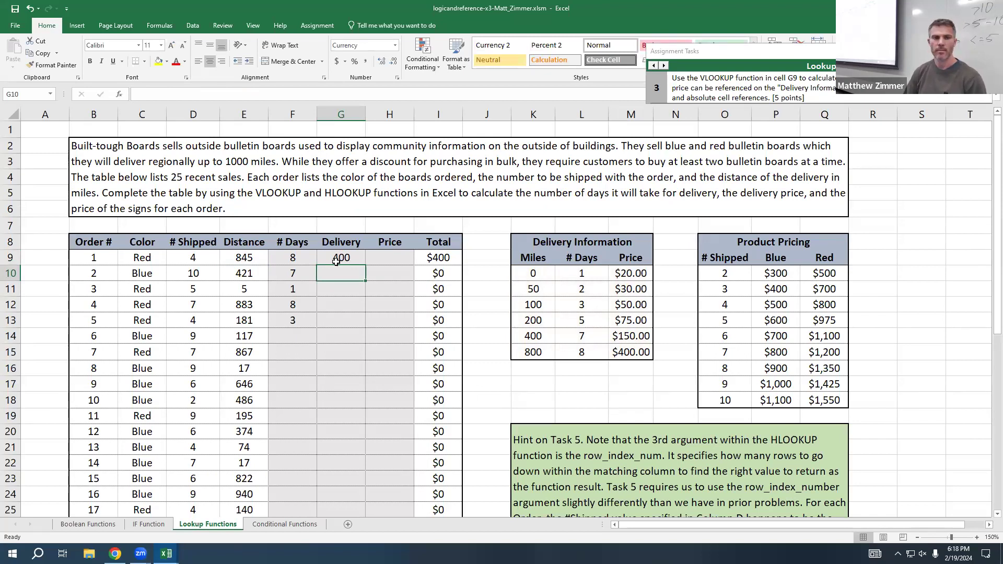
Step: Review the arguments of the G9 VLOOKUP formula, leave it as is, and bring up assignment task 5 for cell H9
{"action": "double_click", "coordinate": [339, 260]}
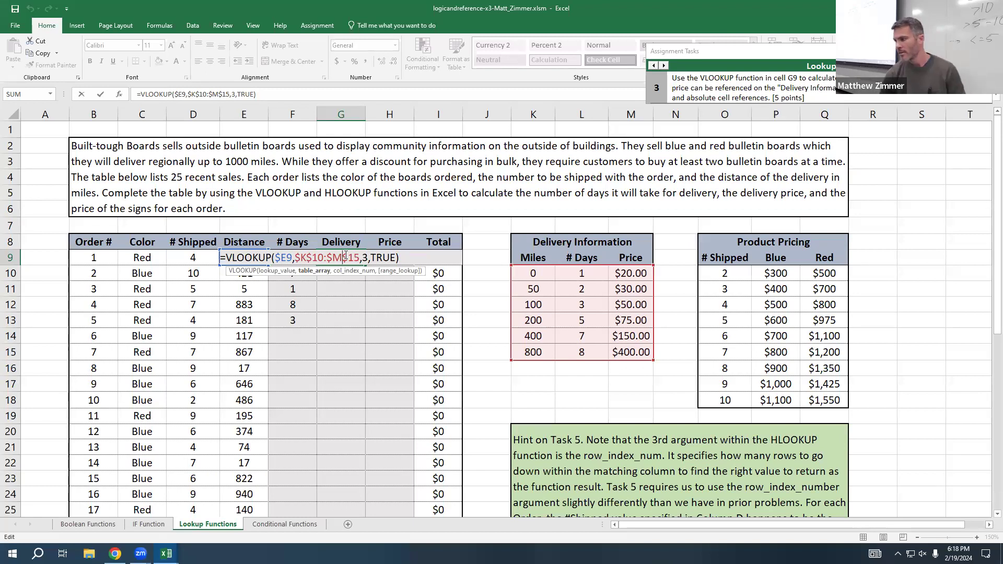
{"action": "key", "text": "ctrl+Return"}
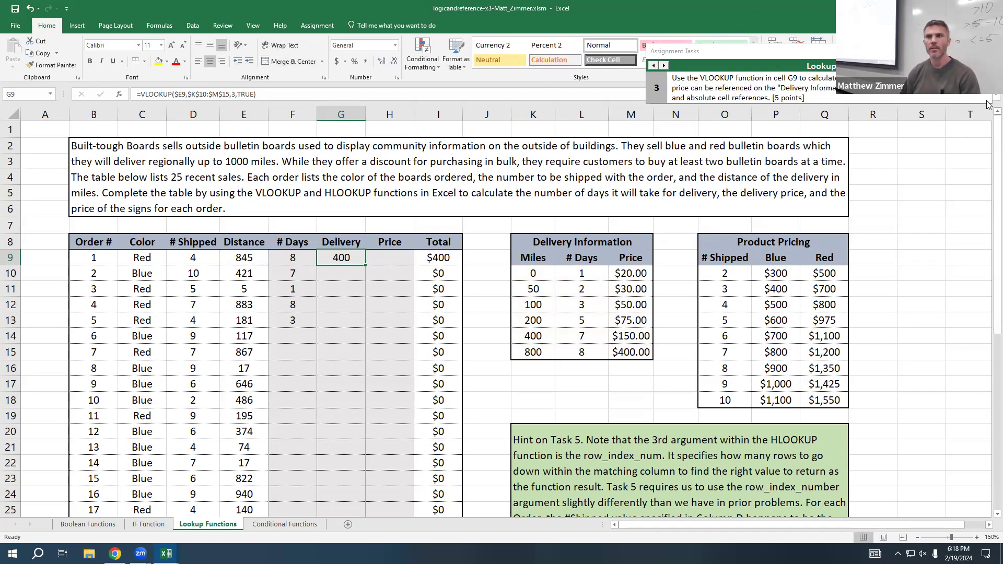
{"action": "left_click", "coordinate": [664, 65]}
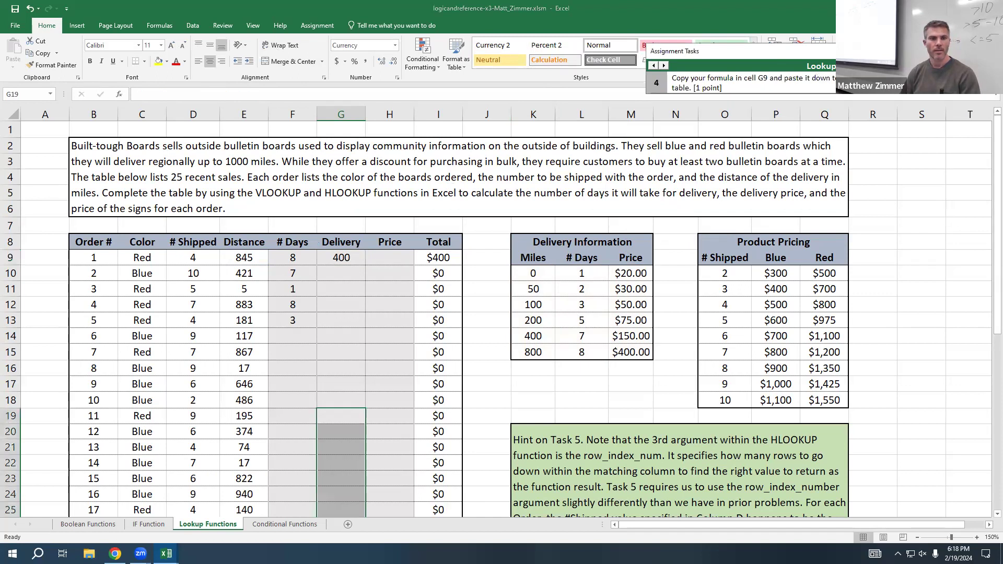
{"action": "left_click", "coordinate": [663, 65]}
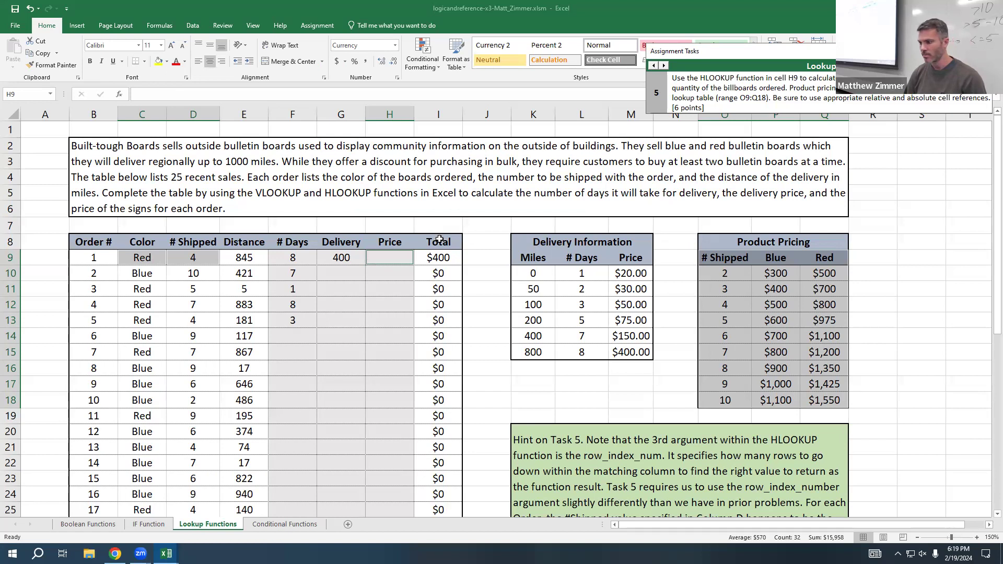
Step: Start an HLOOKUP formula in H9 with the order's color in C9 as the lookup value
{"action": "left_click", "coordinate": [394, 260]}
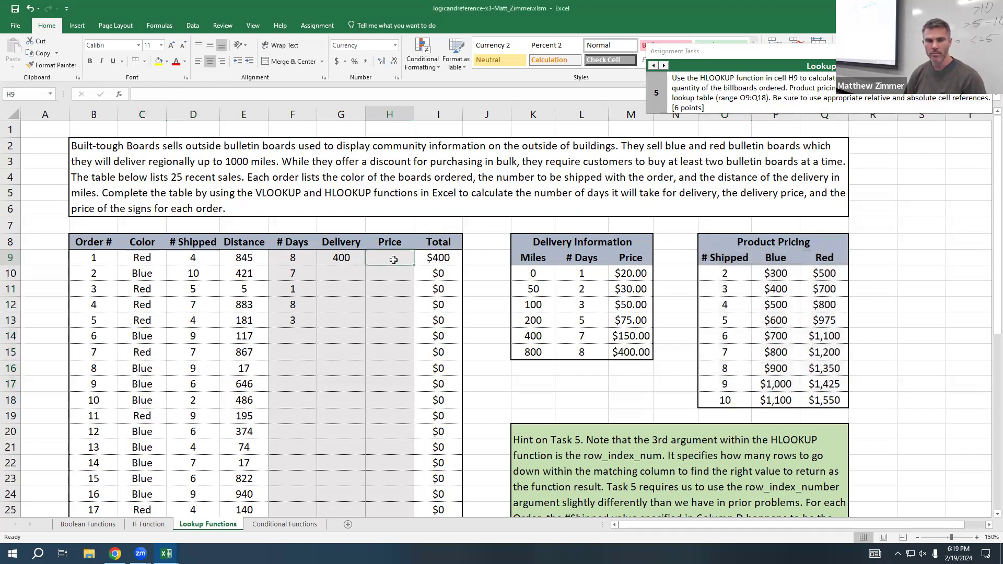
{"action": "type", "text": "=hlookup"}
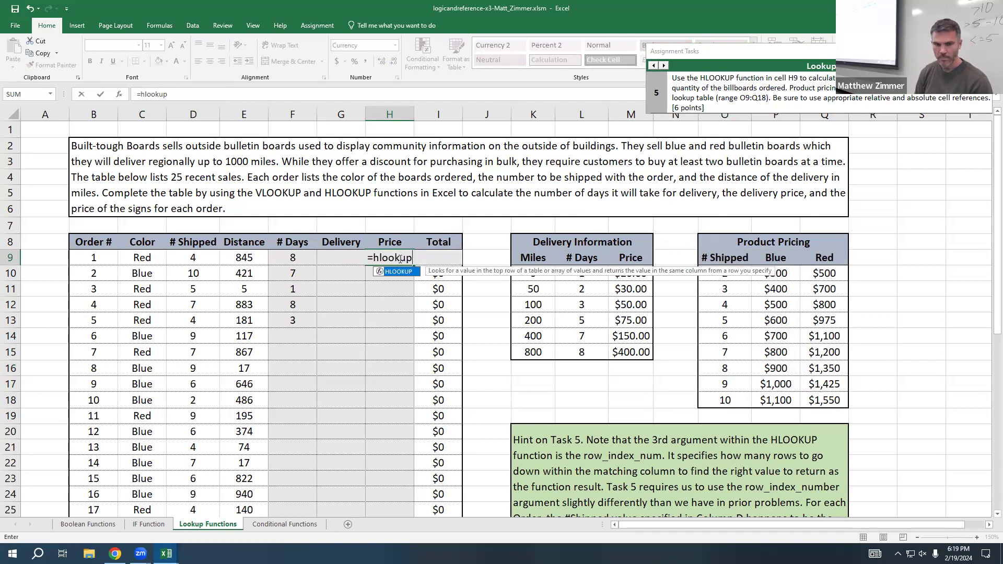
{"action": "type", "text": "("}
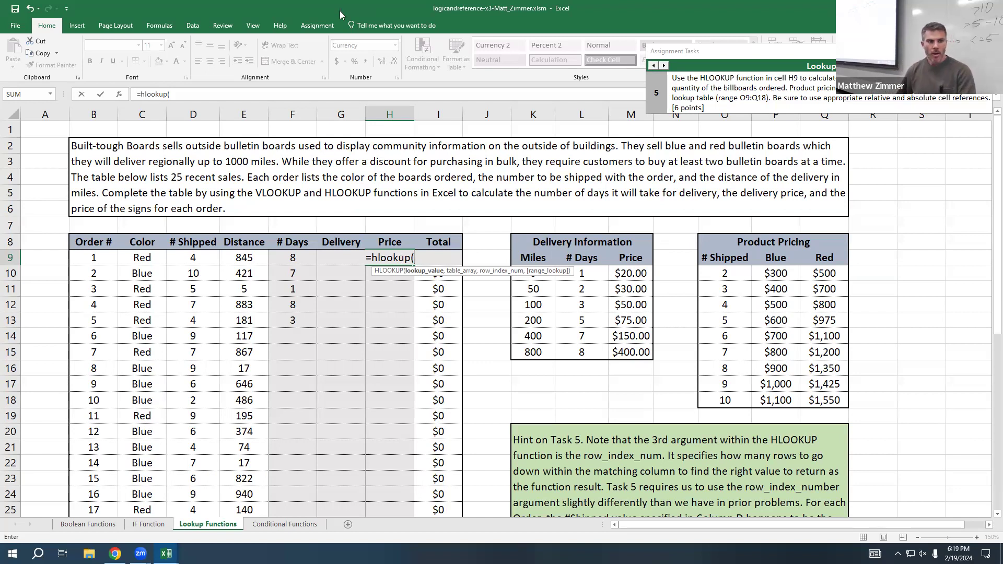
{"action": "left_click", "coordinate": [143, 258]}
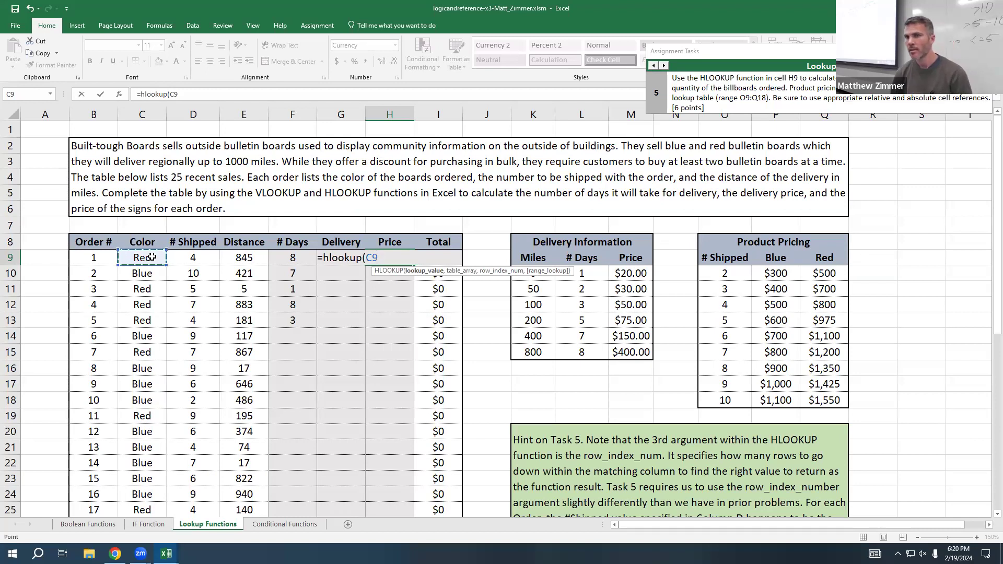
{"action": "type", "text": ","}
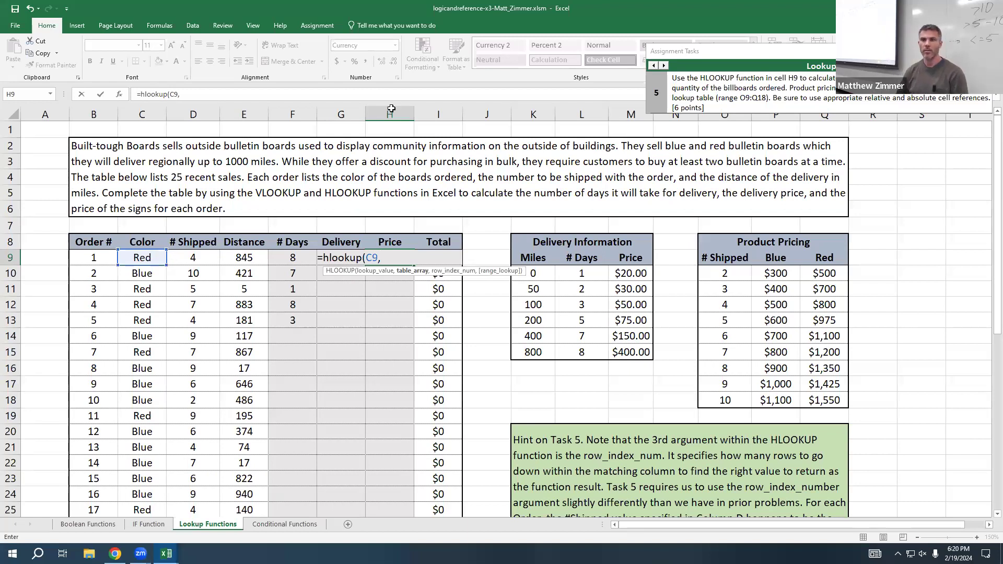
Step: Supply the full Product Pricing table O9:Q18, including the # Shipped column, as the HLOOKUP's table array
{"action": "left_click_drag", "start_coordinate": [774, 255], "coordinate": [834, 393]}
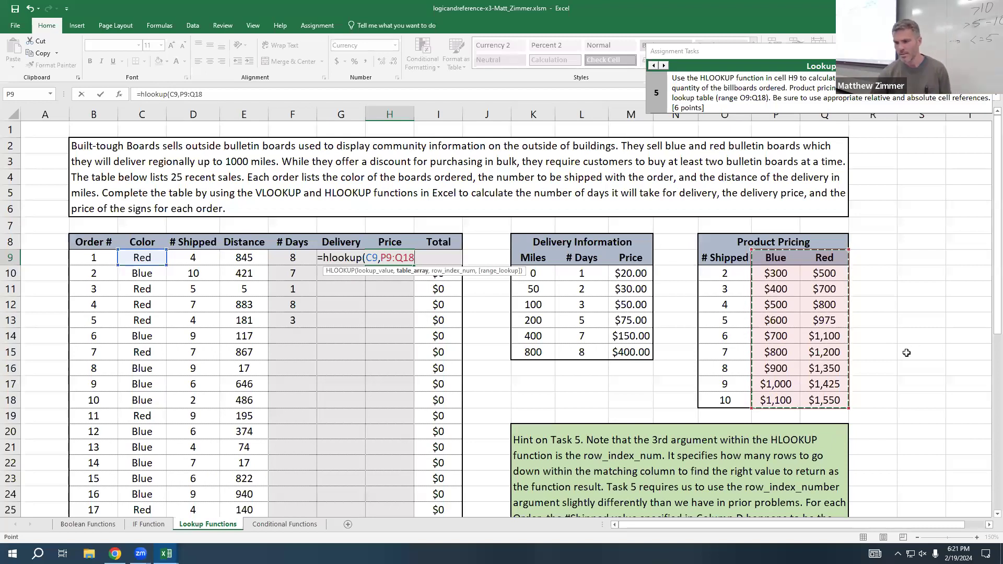
{"action": "left_click", "coordinate": [729, 257]}
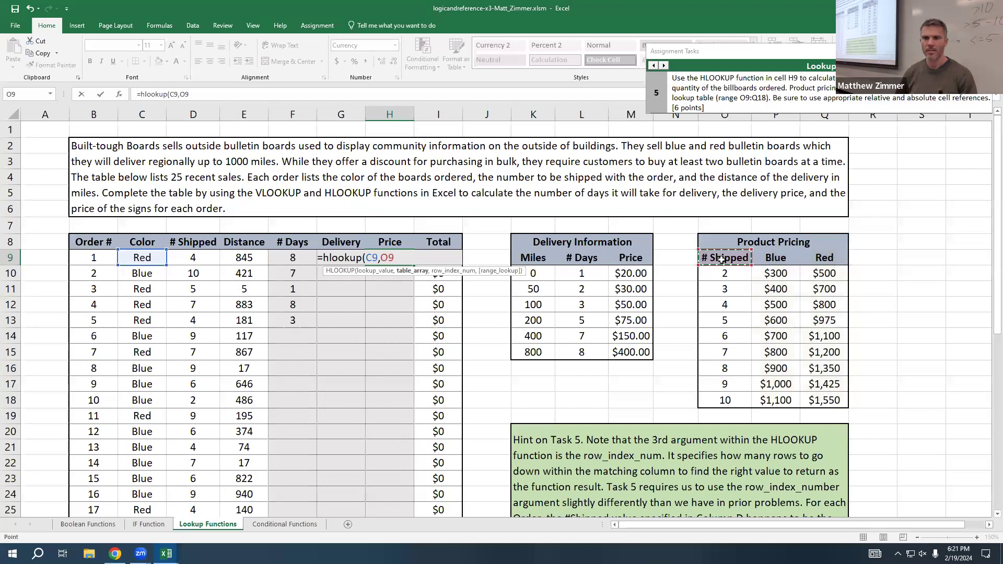
{"action": "left_click_drag", "start_coordinate": [722, 259], "coordinate": [839, 394]}
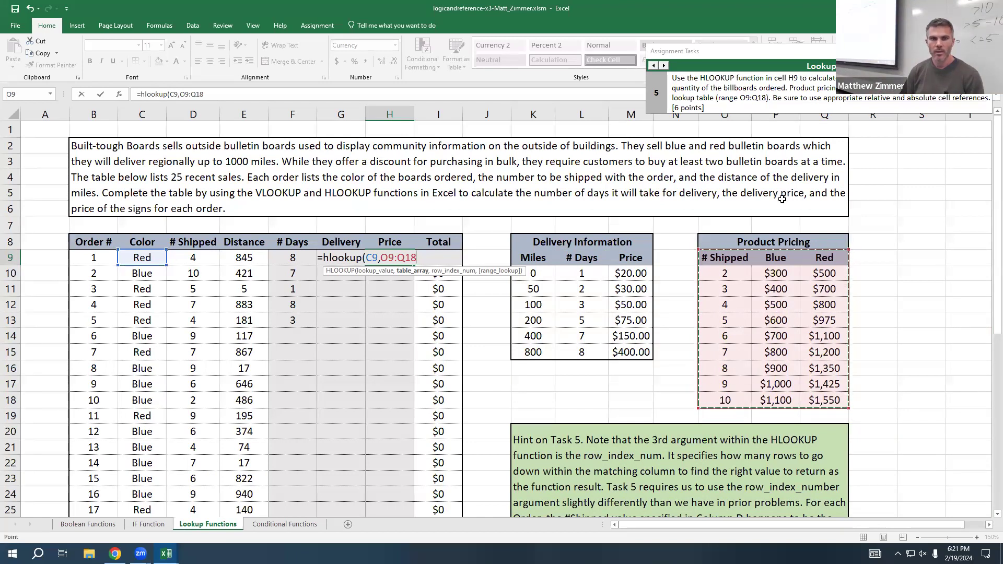
{"action": "type", "text": ","}
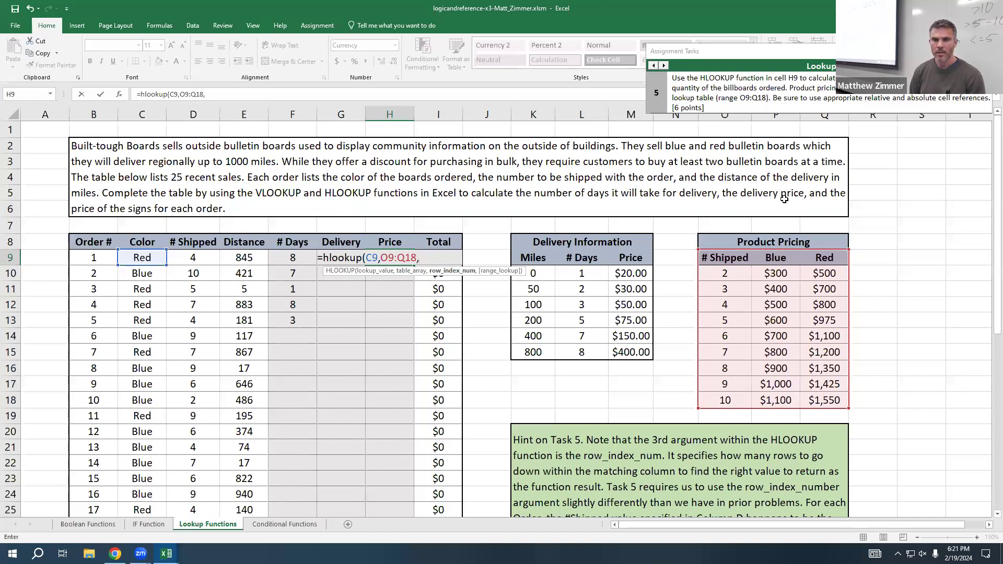
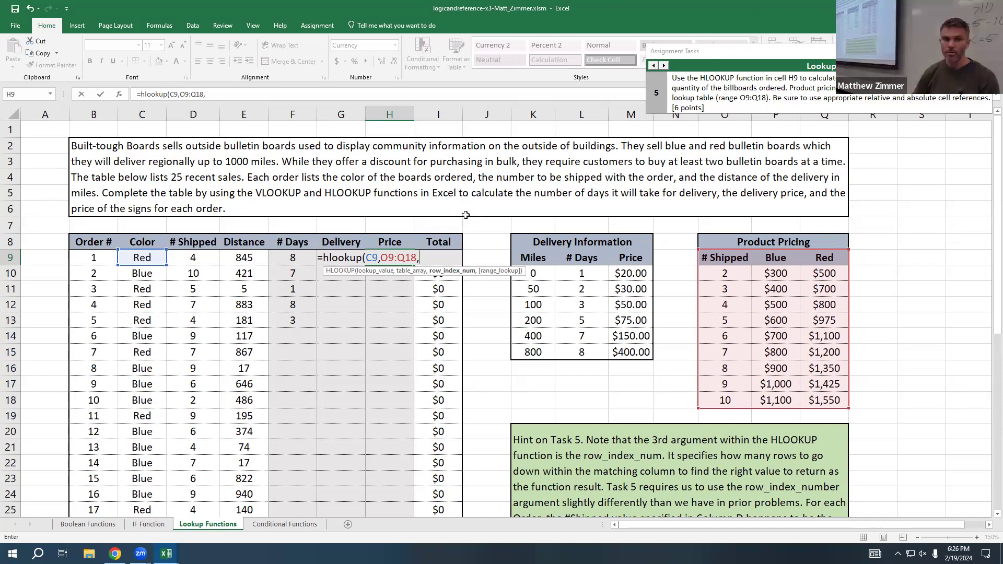
Step: Complete the H9 HLOOKUP with D9 as the row index and FALSE for an exact match
{"action": "left_click", "coordinate": [191, 256]}
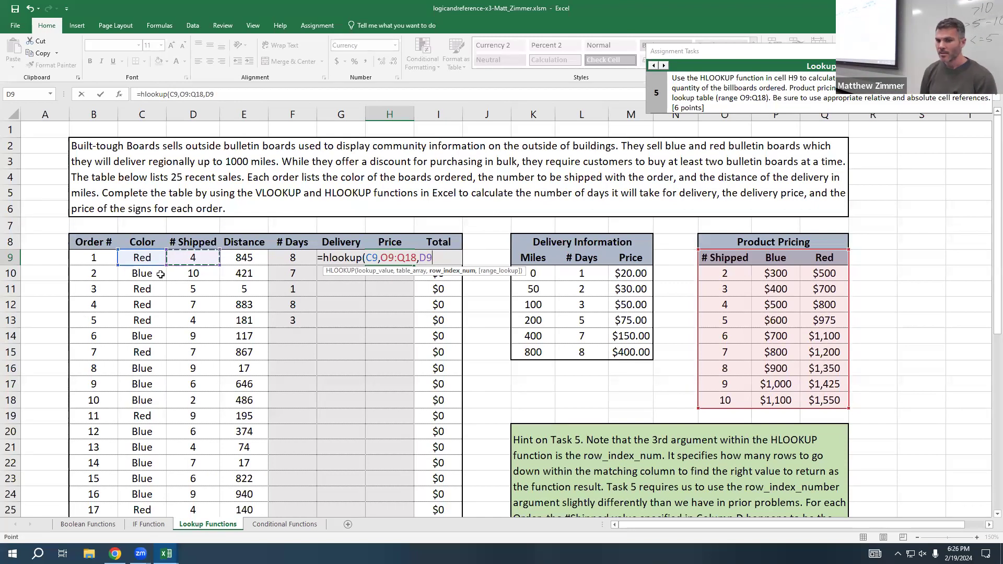
{"action": "type", "text": ","}
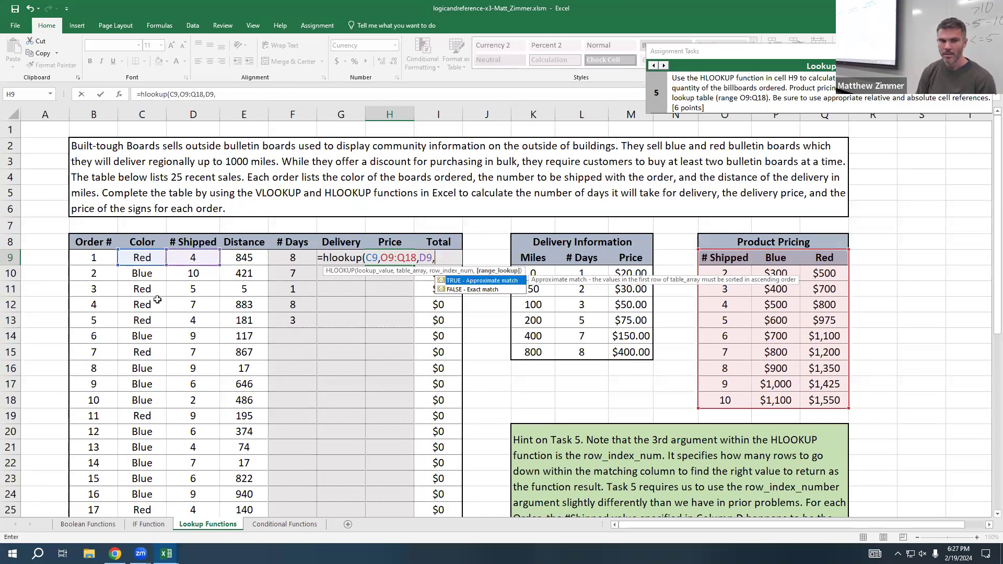
{"action": "type", "text": "FALSE)"}
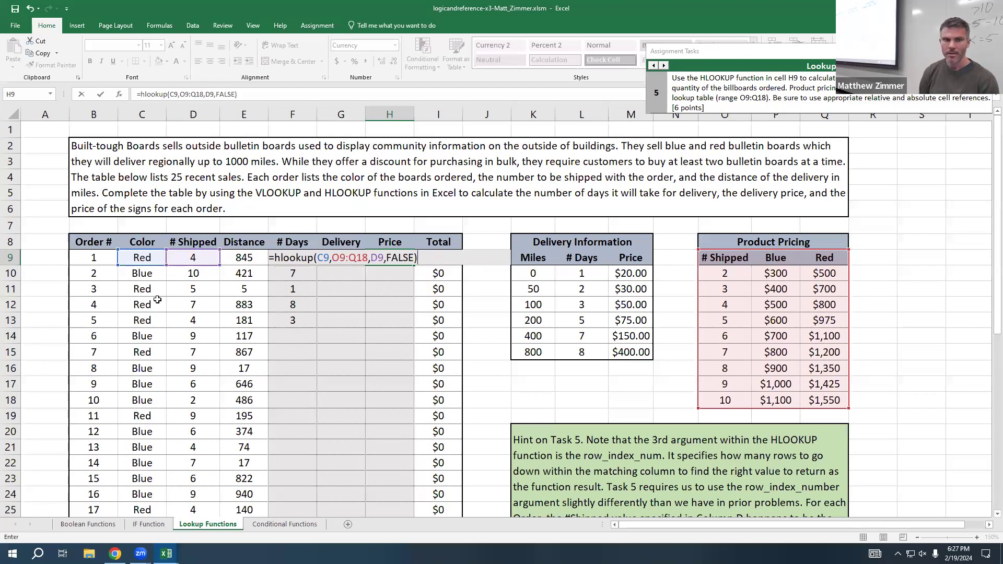
{"action": "key", "text": "Return"}
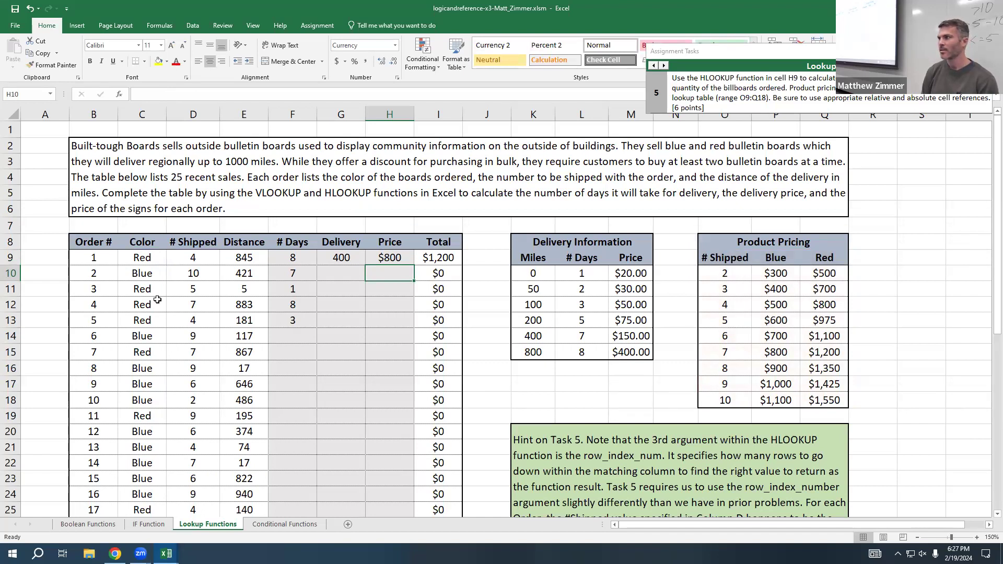
Step: Make the table array in the H9 HLOOKUP formula fully absolute as $O$9:$Q$18
{"action": "double_click", "coordinate": [374, 257]}
{"action": "key", "text": "Left"}
{"action": "key", "text": "Left"}
{"action": "key", "text": "Left"}
{"action": "key", "text": "Left"}
{"action": "key", "text": "Left"}
{"action": "key", "text": "Left"}
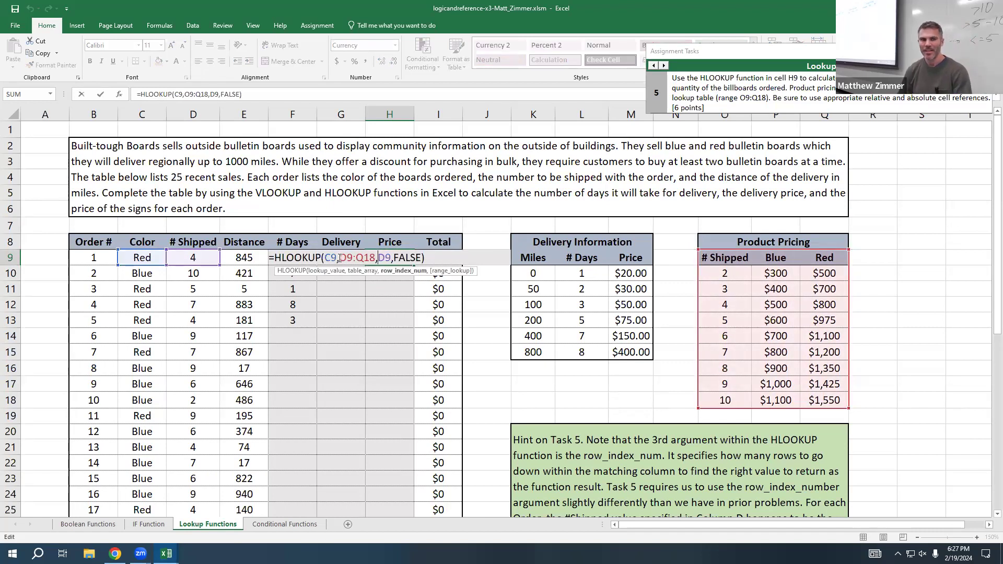
{"action": "type", "text": "$"}
{"action": "key", "text": "Left"}
{"action": "key", "text": "Left"}
{"action": "type", "text": "$"}
{"action": "key", "text": "Right"}
{"action": "key", "text": "Right"}
{"action": "key", "text": "Right"}
{"action": "key", "text": "Right"}
{"action": "type", "text": "$"}
{"action": "key", "text": "Right"}
{"action": "type", "text": "$"}
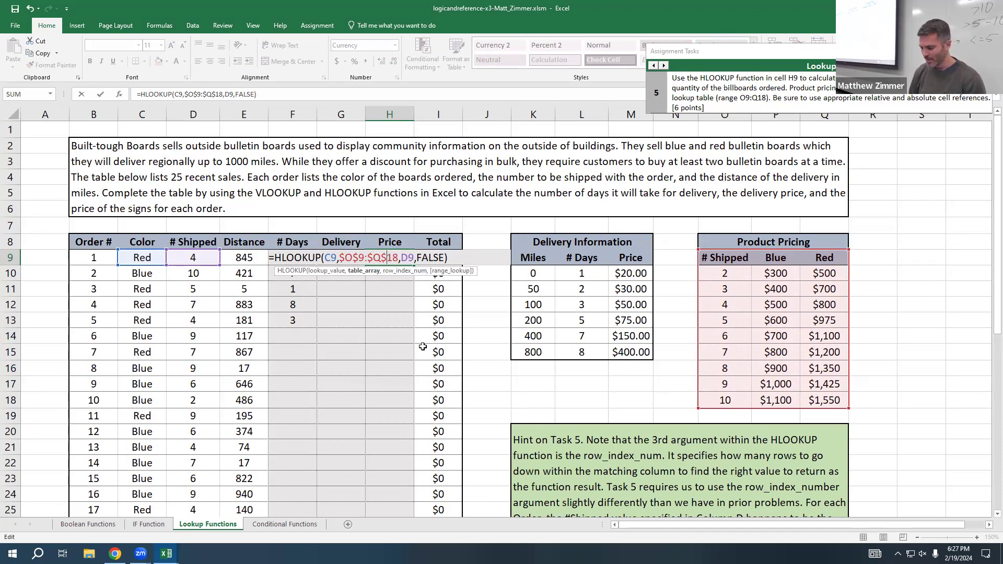
{"action": "key", "text": "Return"}
Step: Copy the H9 HLOOKUP formula down through H13
{"action": "left_click", "coordinate": [382, 257]}
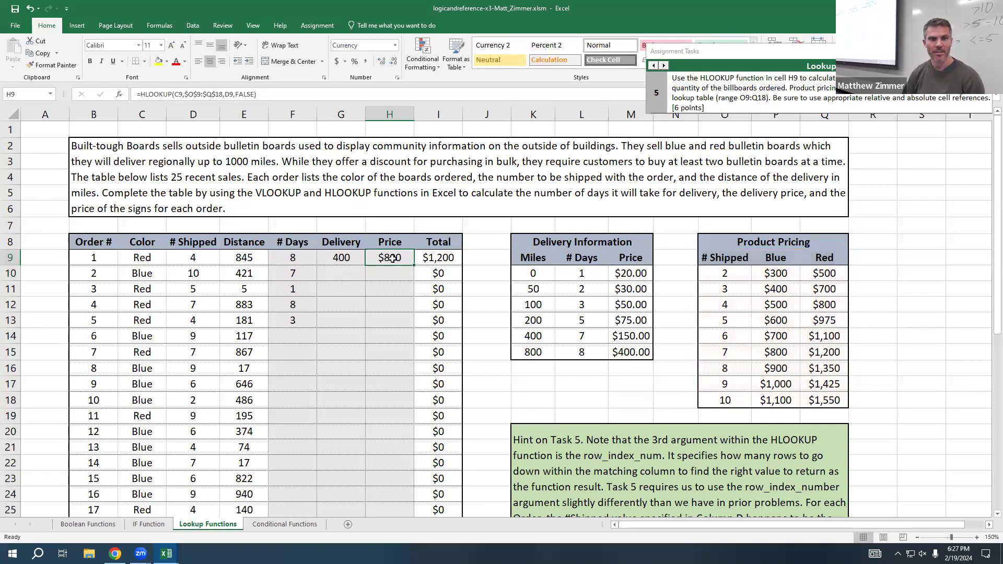
{"action": "left_click_drag", "start_coordinate": [415, 267], "coordinate": [397, 327]}
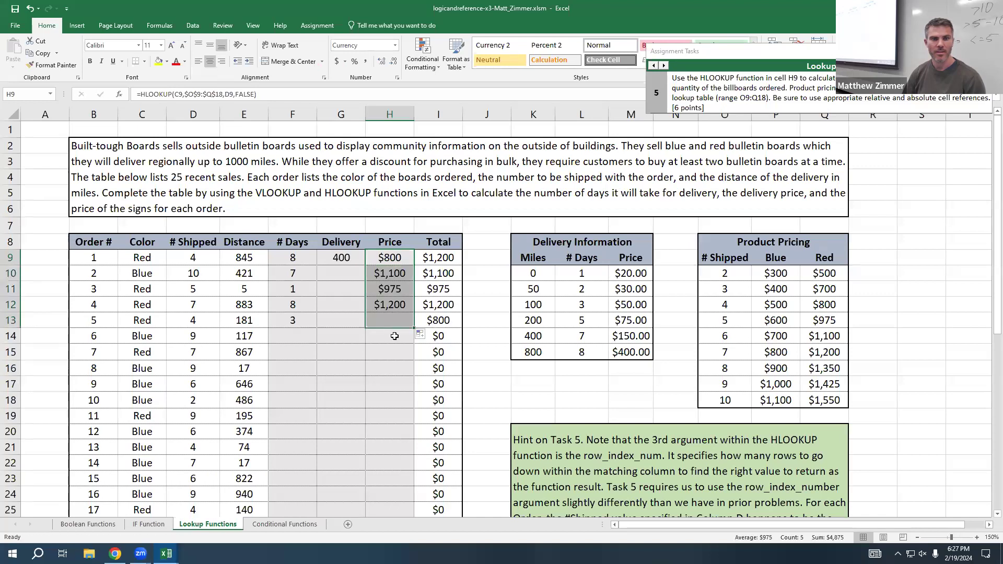
Step: Check the H10 and H11 prices against the Product Pricing table and review the G9 VLOOKUP formula
{"action": "left_click", "coordinate": [393, 275]}
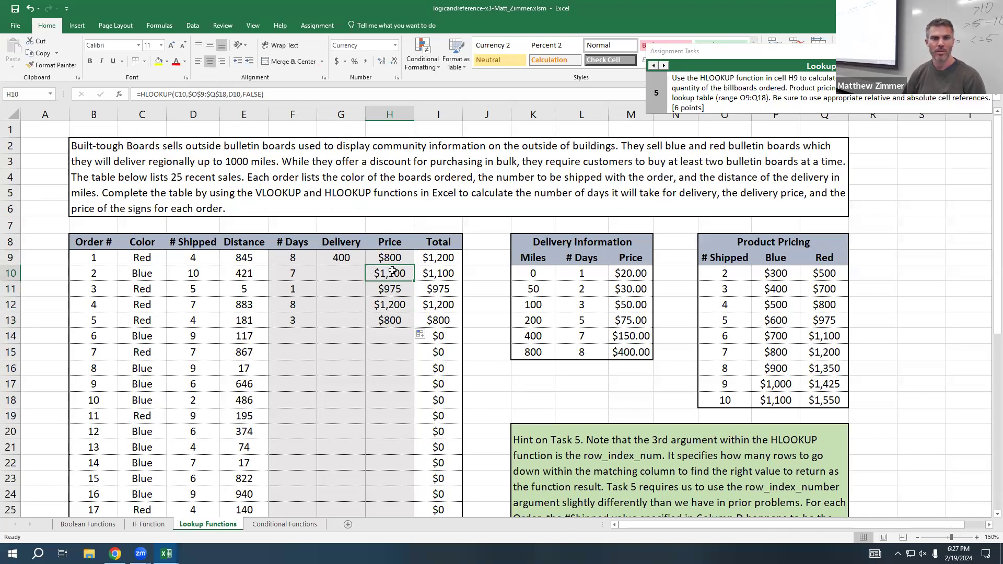
{"action": "left_click", "coordinate": [780, 400]}
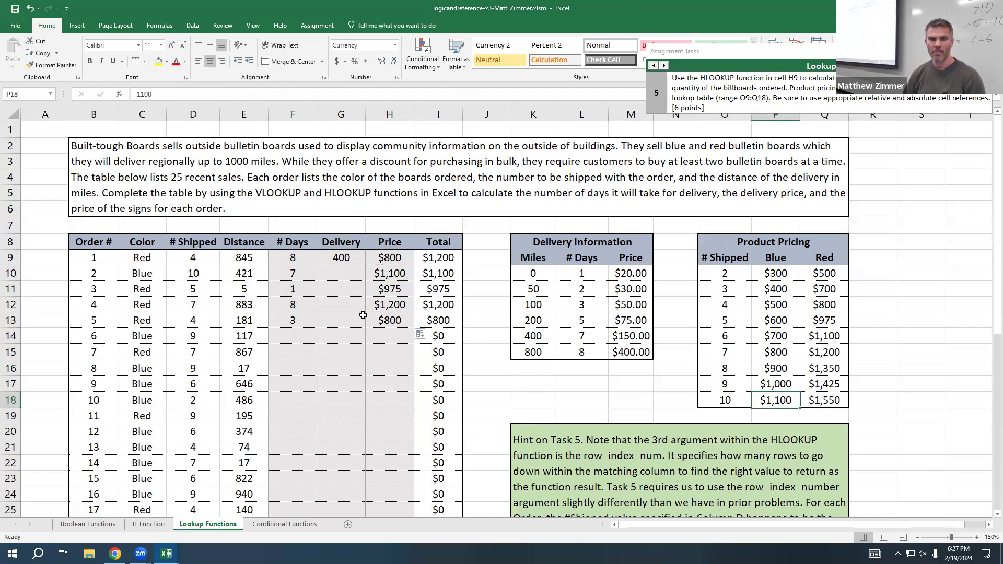
{"action": "left_click", "coordinate": [384, 288]}
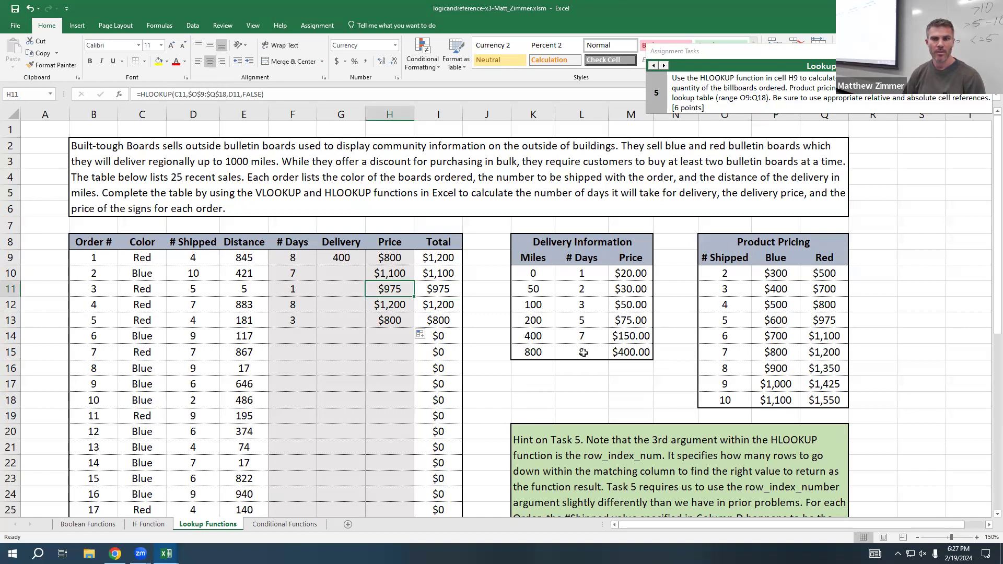
{"action": "left_click", "coordinate": [837, 323]}
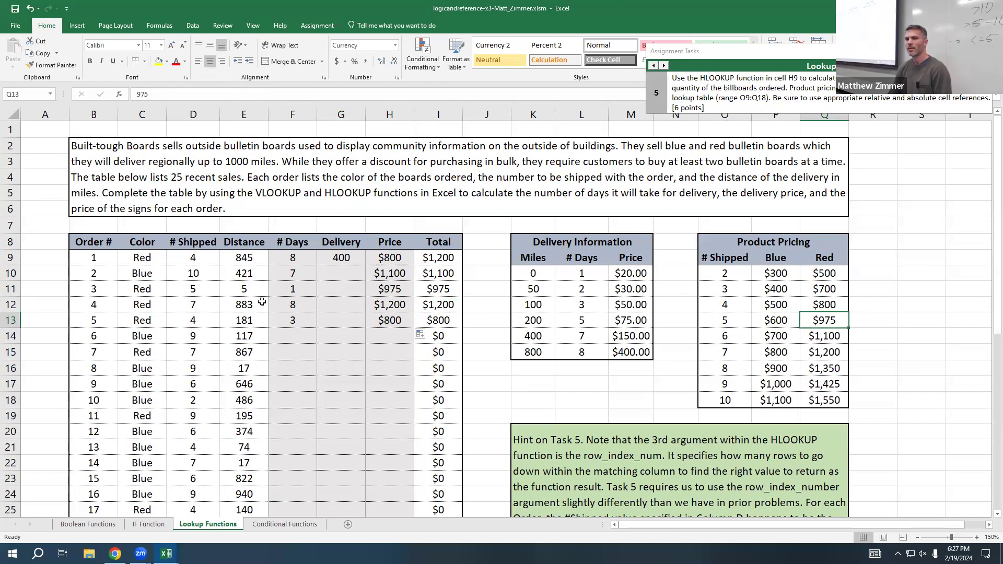
{"action": "double_click", "coordinate": [342, 257]}
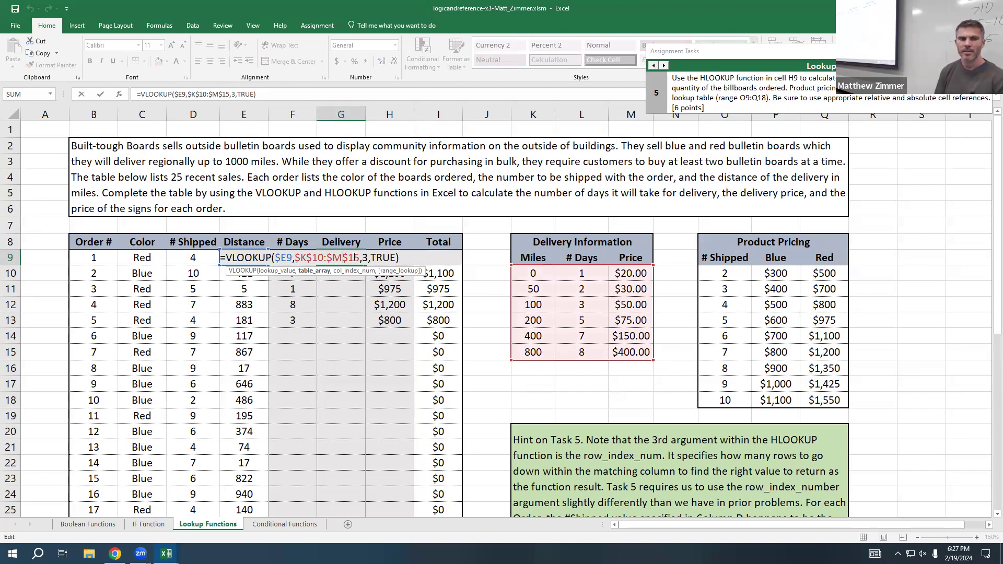
{"action": "key", "text": "Escape"}
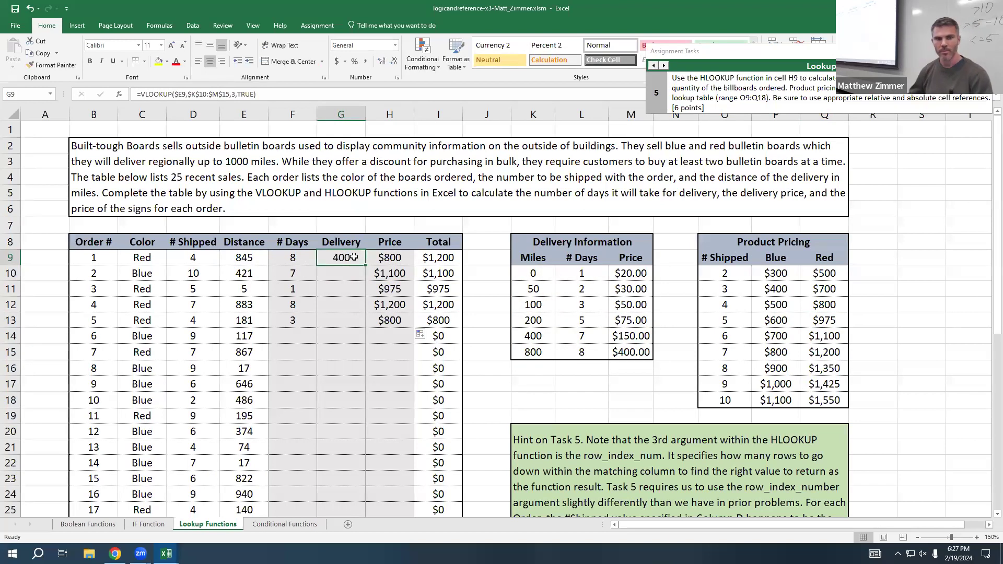
Step: Try the H9 HLOOKUP with its table array shrunk to $O$10:$Q$18, leaving out the color header row, and inspect the formula
{"action": "double_click", "coordinate": [396, 257]}
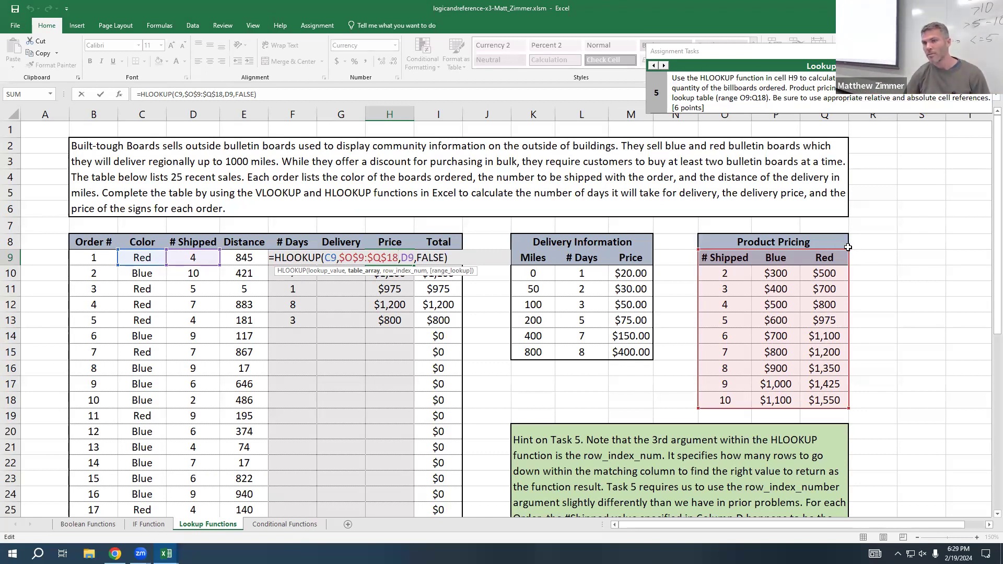
{"action": "left_click_drag", "start_coordinate": [846, 252], "coordinate": [848, 263]}
{"action": "key", "text": "Return"}
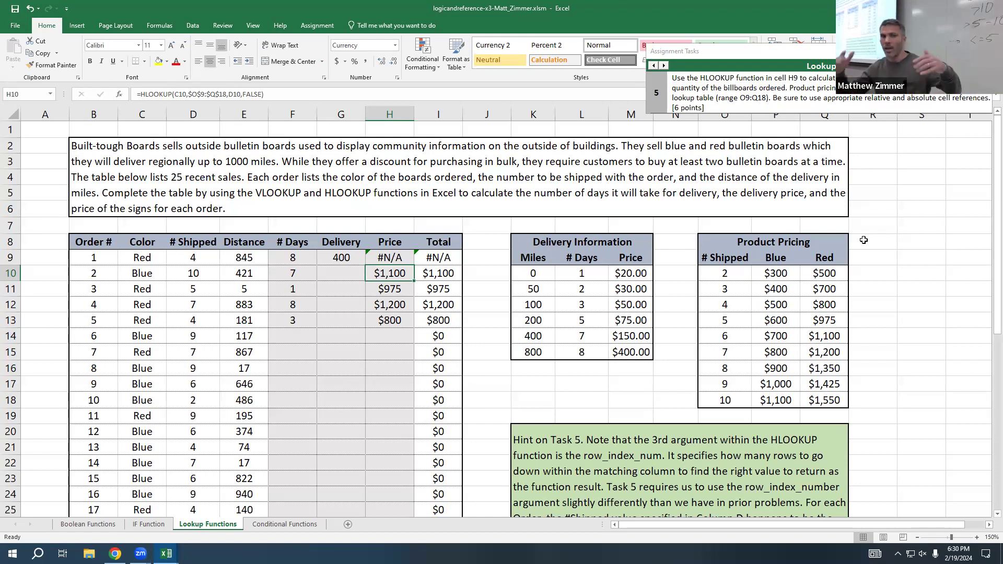
{"action": "double_click", "coordinate": [394, 259]}
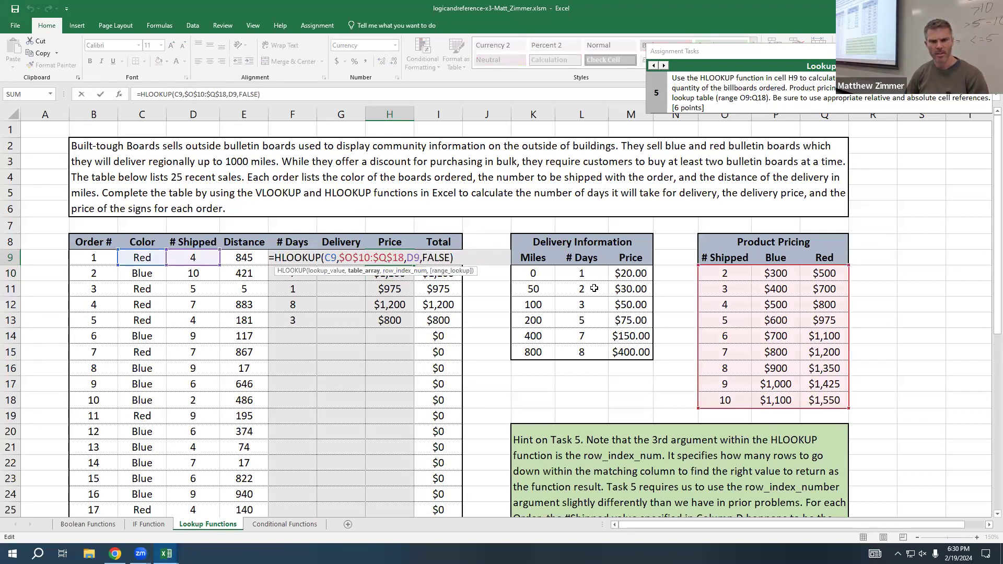
{"action": "key", "text": "Escape"}
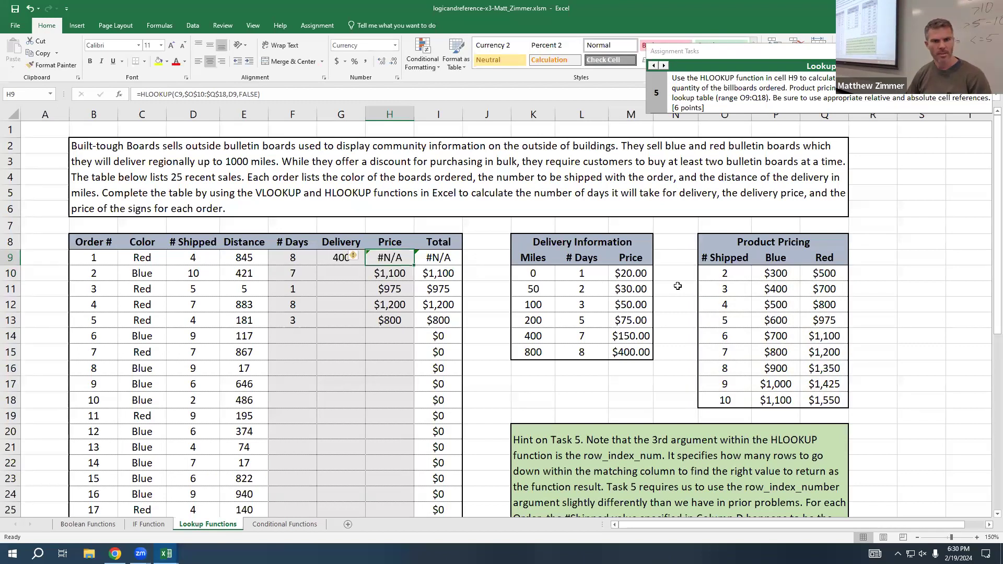
Step: Extend the H9 HLOOKUP's table array back to $O$9:$Q$18 to include the color header row
{"action": "double_click", "coordinate": [394, 260]}
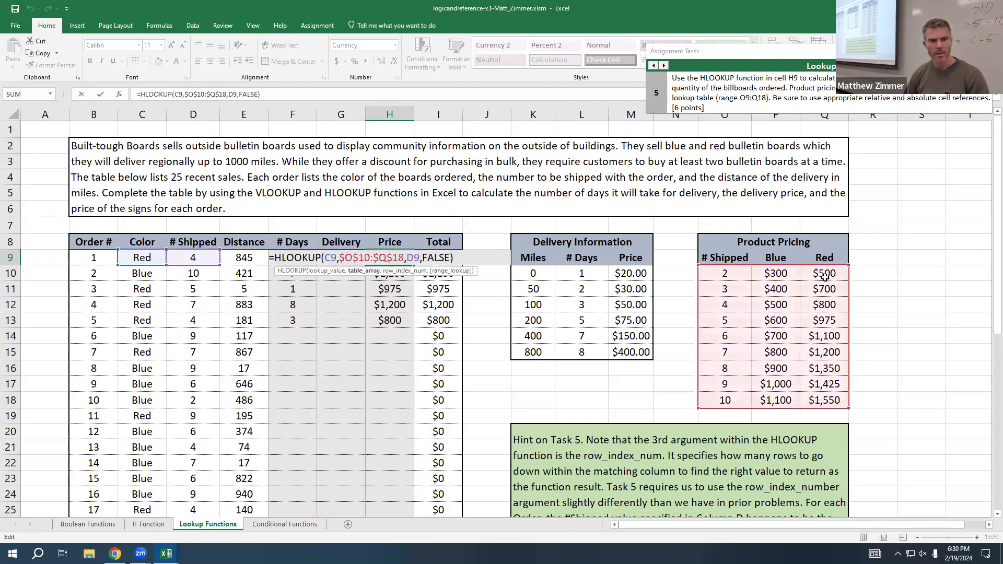
{"action": "left_click_drag", "start_coordinate": [848, 266], "coordinate": [847, 252]}
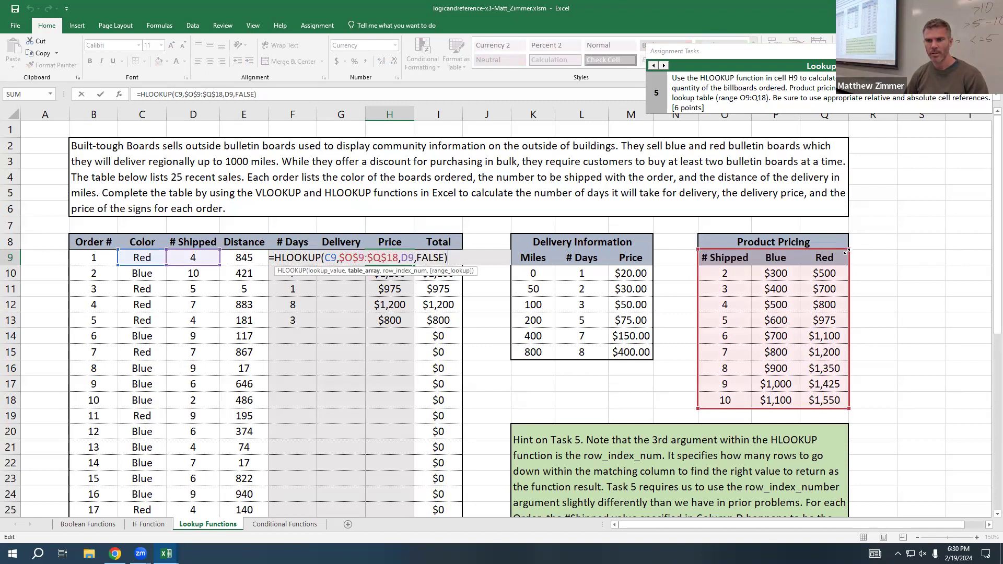
{"action": "key", "text": "Return"}
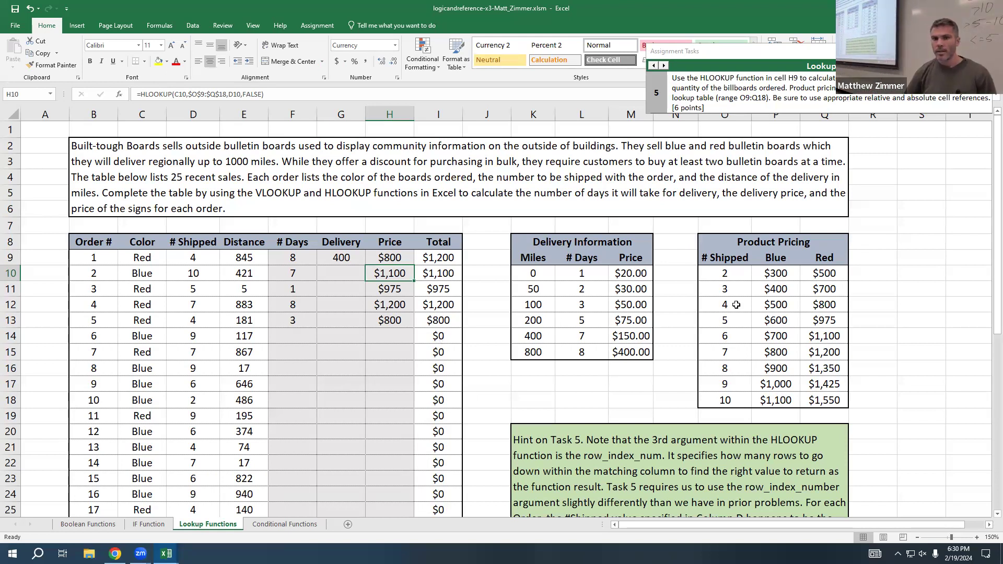
Step: Examine the Blue heading in the Product Pricing table and the arguments of the H9 HLOOKUP formula
{"action": "left_click", "coordinate": [773, 258]}
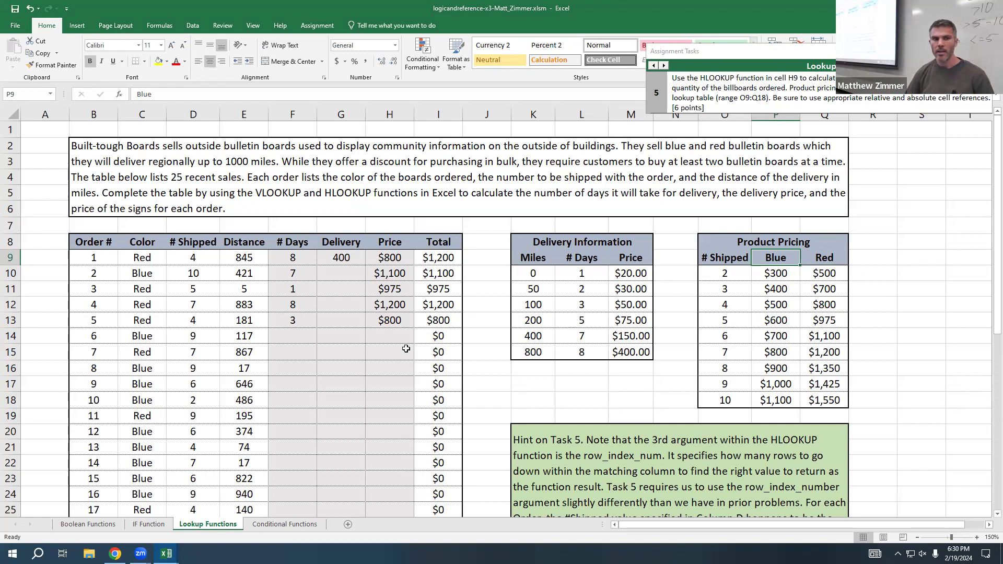
{"action": "double_click", "coordinate": [406, 258]}
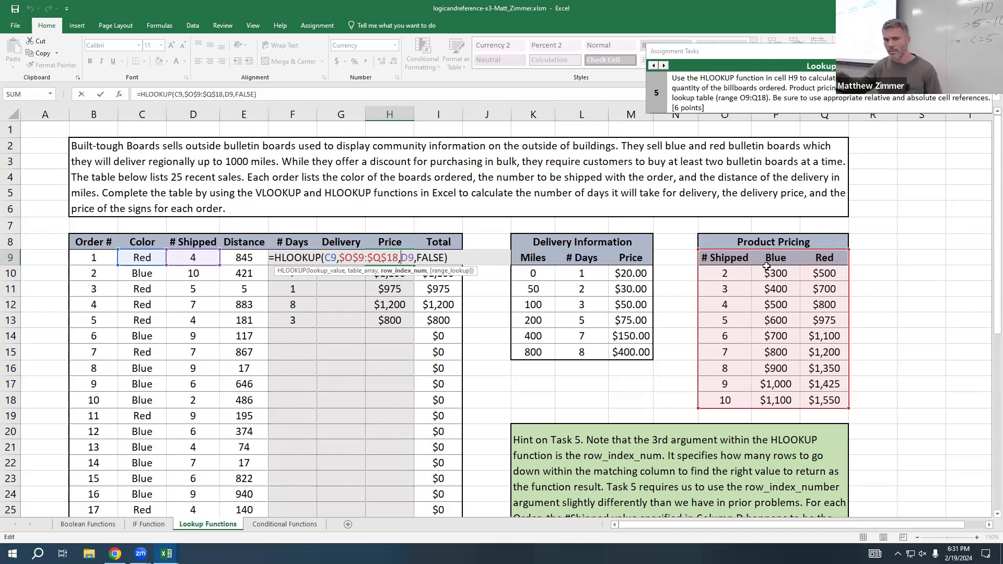
{"action": "key", "text": "Return"}
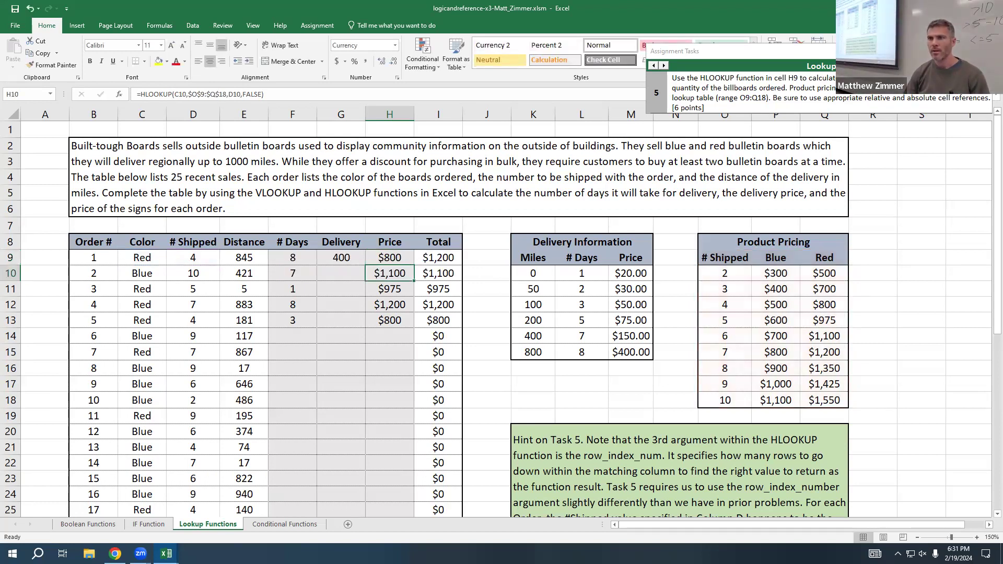
Step: Read through the Conditional Functions assignment from its context description to task 15 for the shirt count
{"action": "left_click", "coordinate": [663, 65]}
{"action": "left_click", "coordinate": [664, 65]}
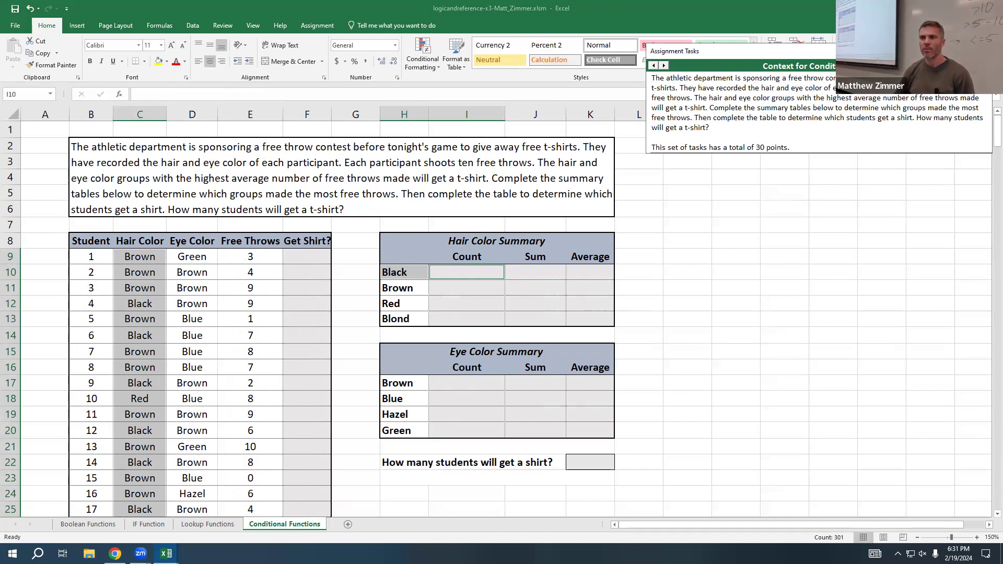
{"action": "left_click", "coordinate": [663, 65]}
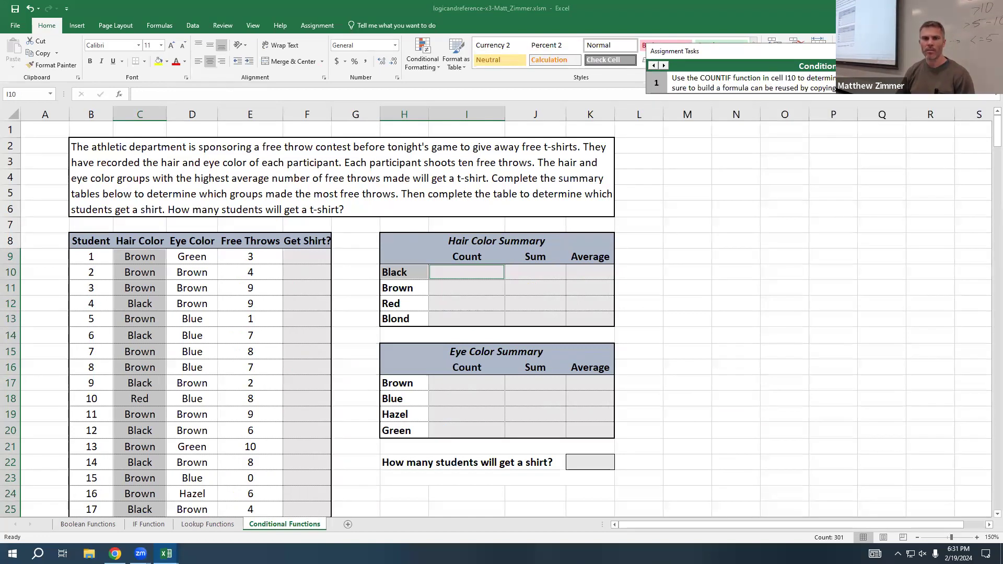
{"action": "left_click", "coordinate": [663, 66]}
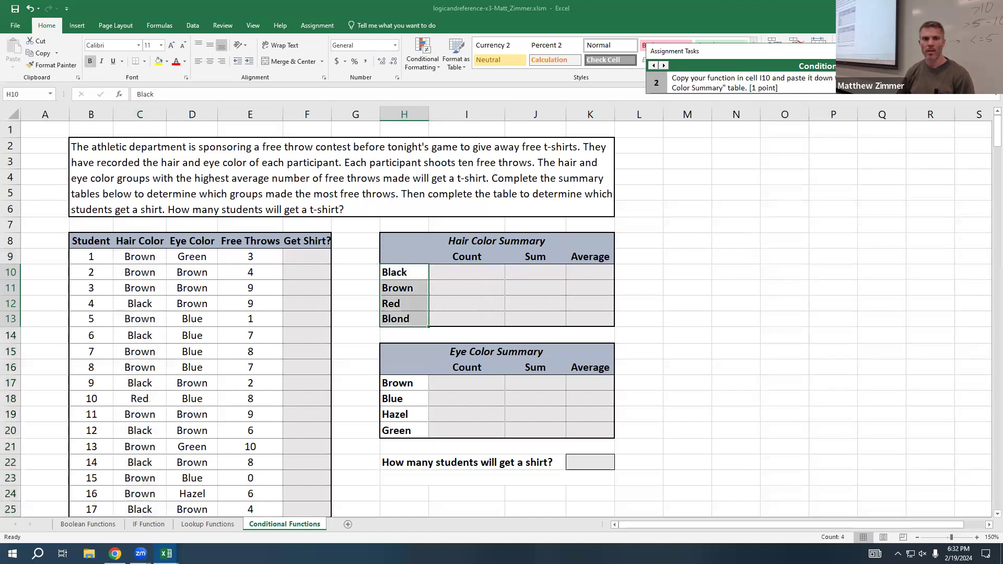
{"action": "left_click", "coordinate": [663, 66]}
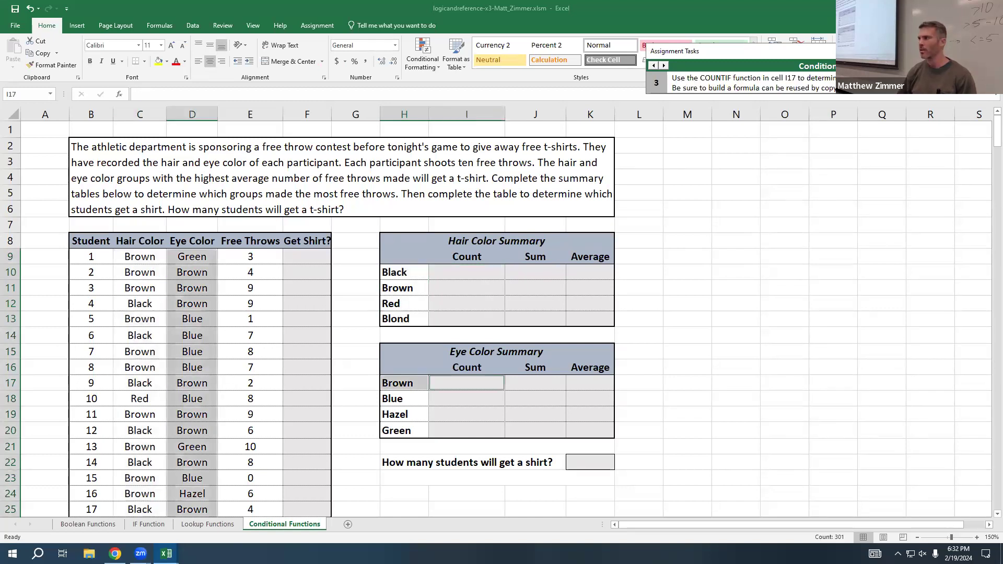
{"action": "left_click", "coordinate": [663, 66]}
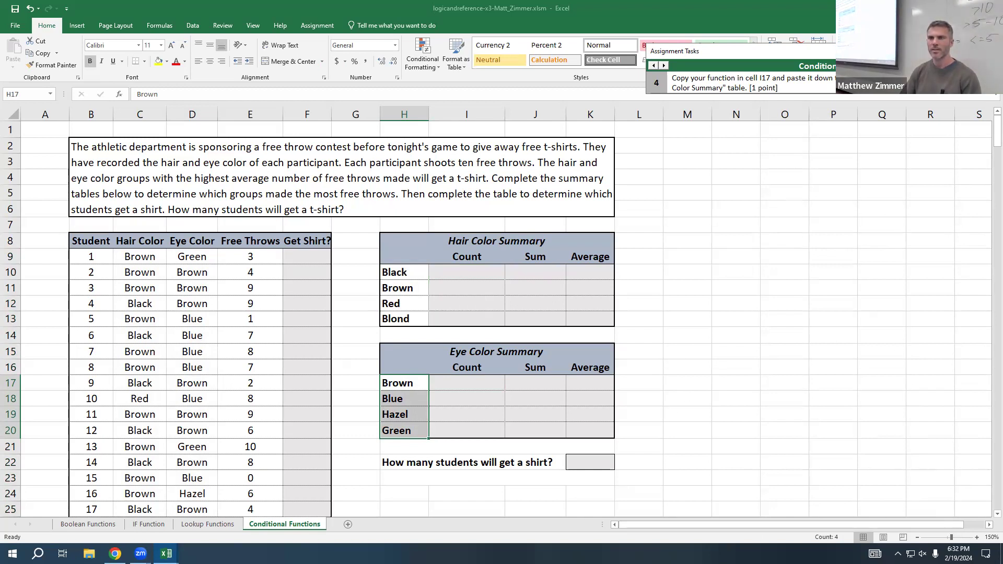
{"action": "left_click", "coordinate": [664, 66]}
{"action": "left_click", "coordinate": [664, 65]}
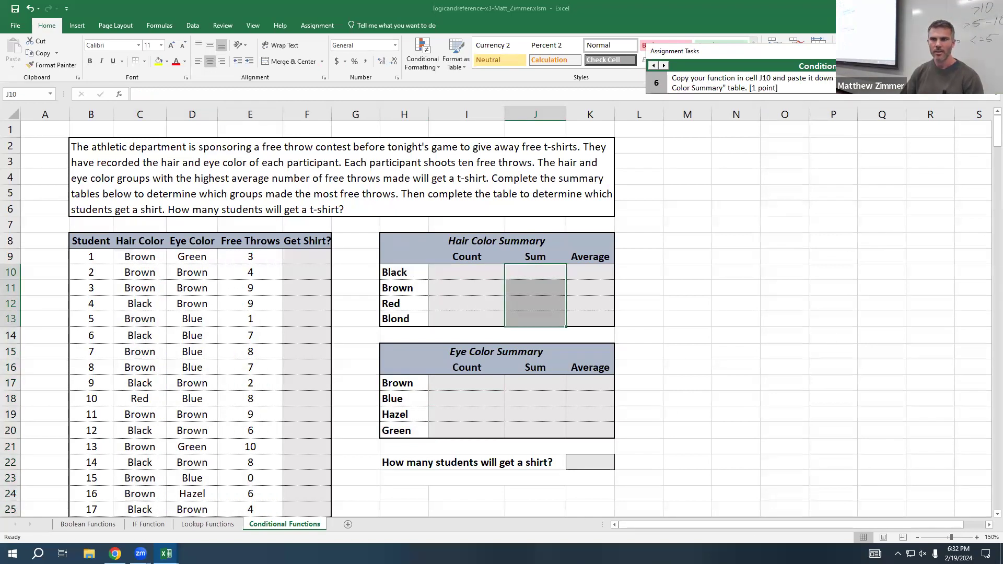
{"action": "left_click", "coordinate": [664, 65]}
{"action": "left_click", "coordinate": [664, 66]}
{"action": "left_click", "coordinate": [664, 65]}
{"action": "left_click", "coordinate": [664, 65]}
{"action": "left_click", "coordinate": [664, 65]}
{"action": "left_click", "coordinate": [664, 66]}
{"action": "left_click", "coordinate": [664, 65]}
{"action": "left_click", "coordinate": [664, 65]}
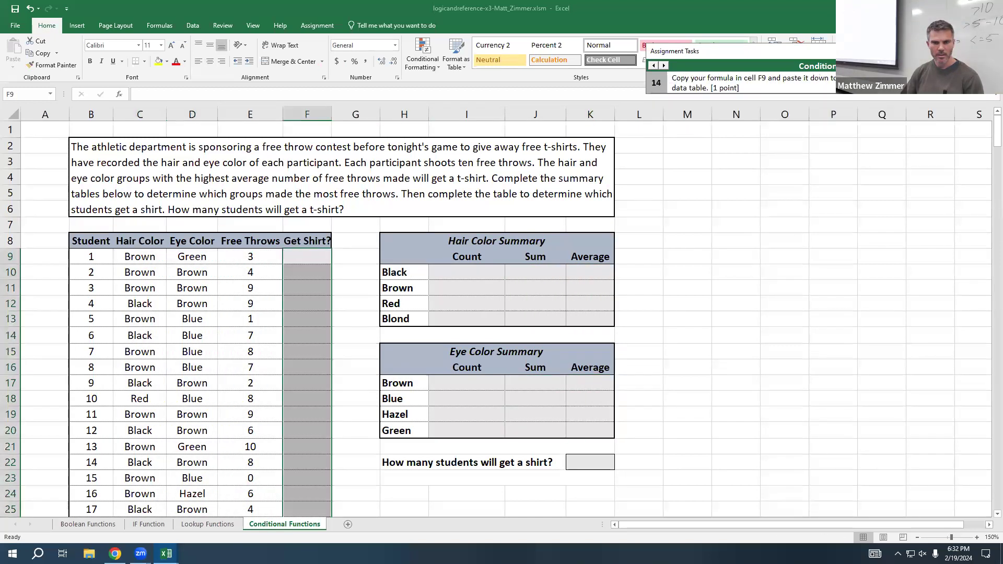
{"action": "left_click", "coordinate": [664, 65]}
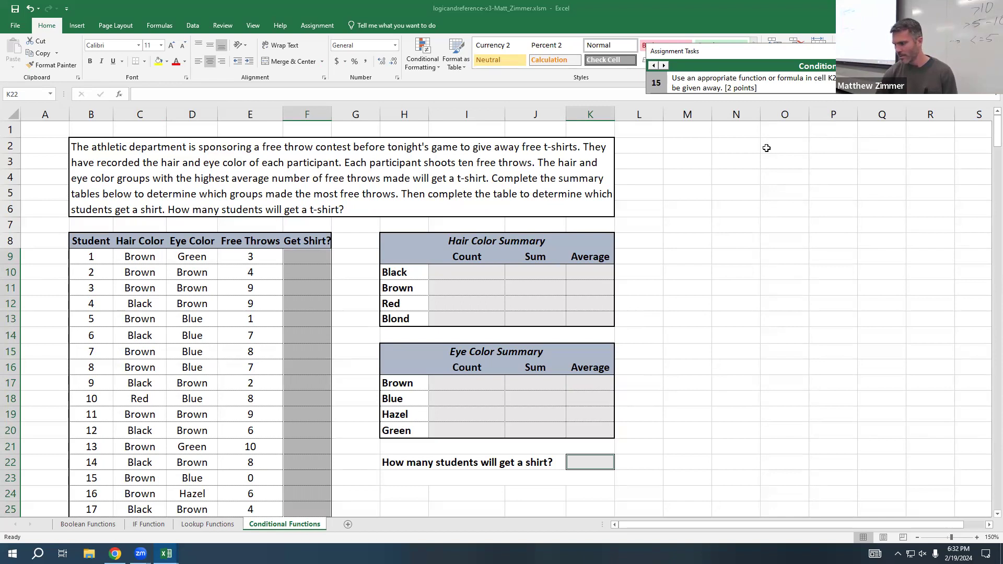
Step: Decline submitting the assignment and go back to task 13 on using the OR function in cell F9
{"action": "left_click", "coordinate": [664, 65]}
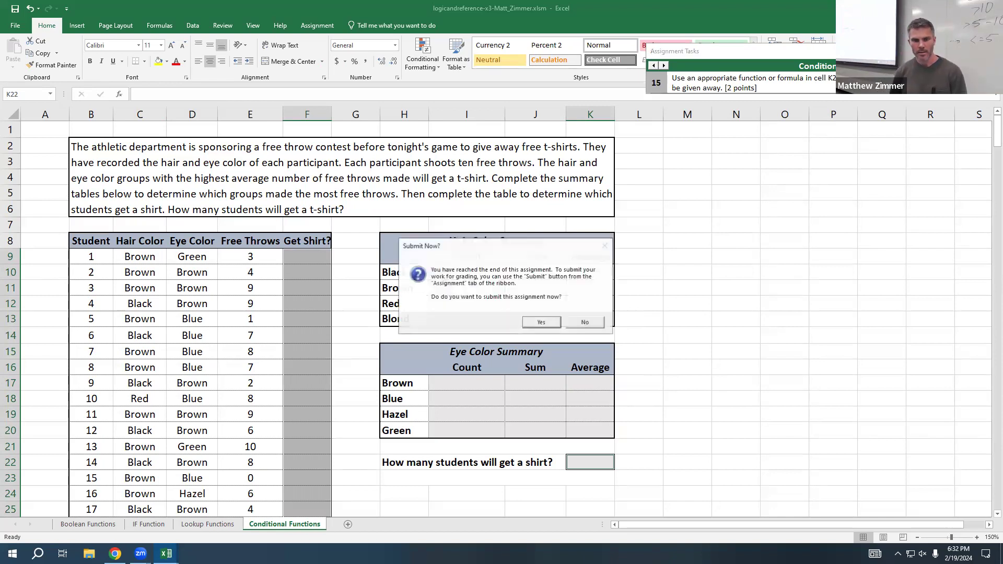
{"action": "left_click", "coordinate": [594, 323]}
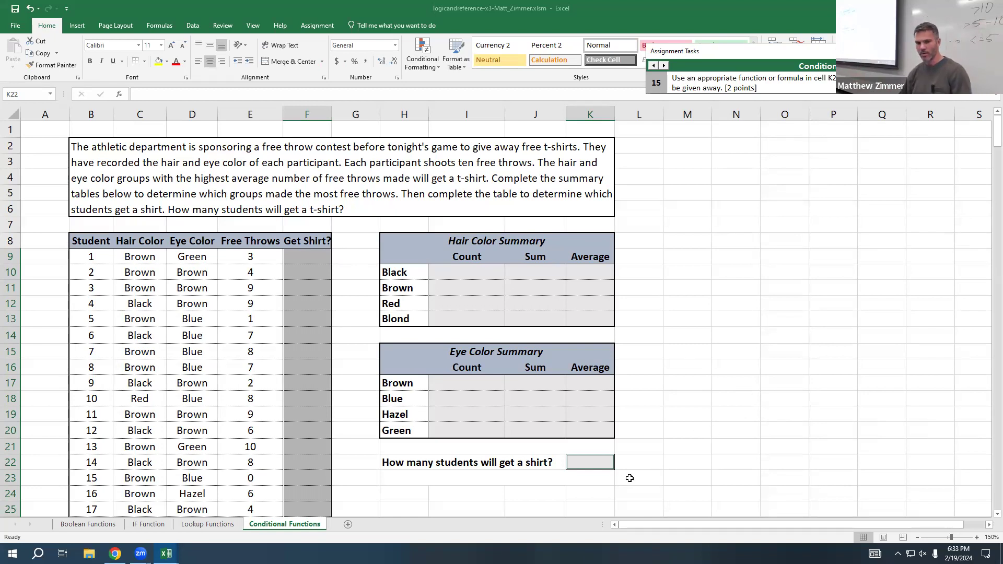
{"action": "double_click", "coordinate": [589, 462]}
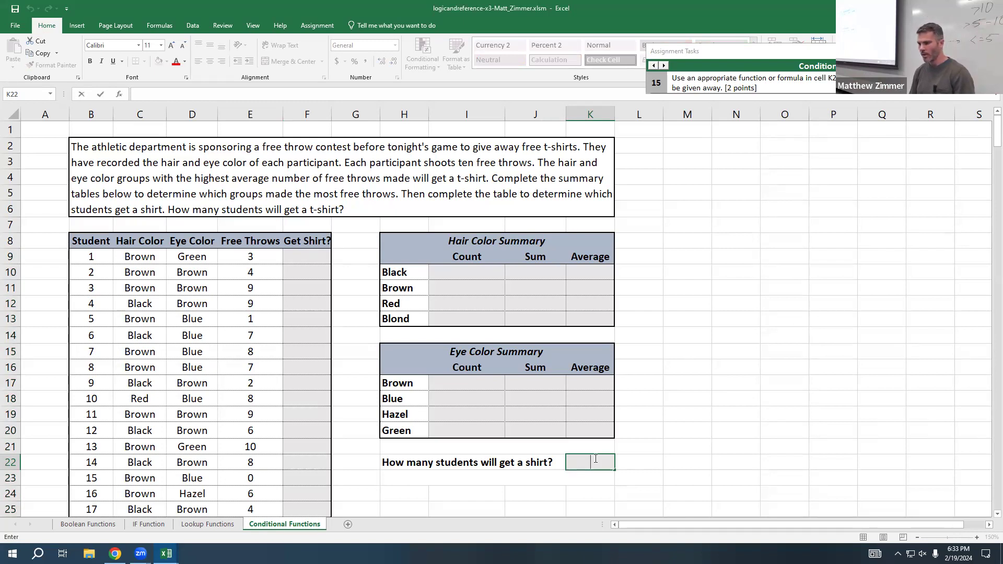
{"action": "key", "text": "Escape"}
{"action": "left_click_drag", "start_coordinate": [305, 257], "coordinate": [313, 317]}
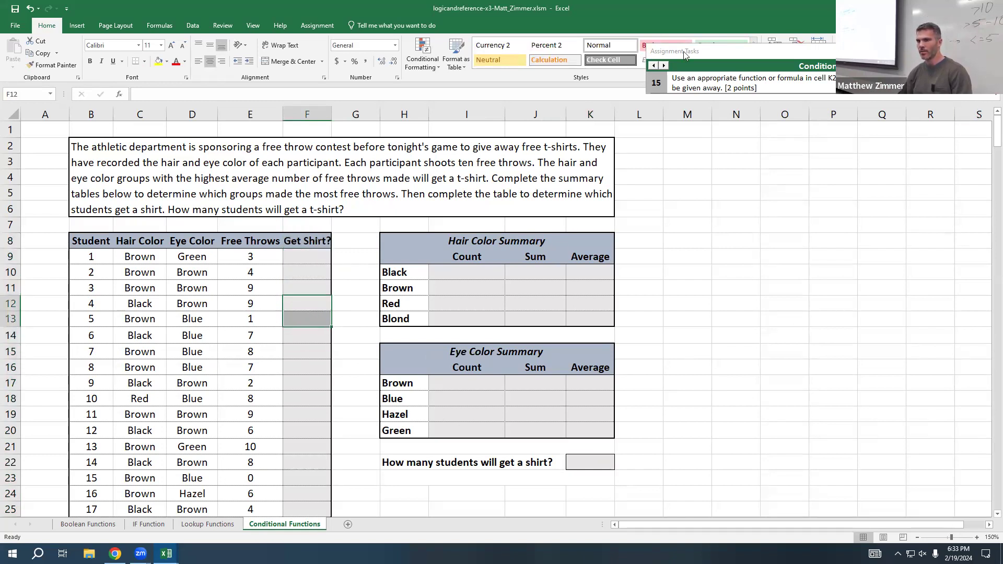
{"action": "left_click", "coordinate": [654, 66]}
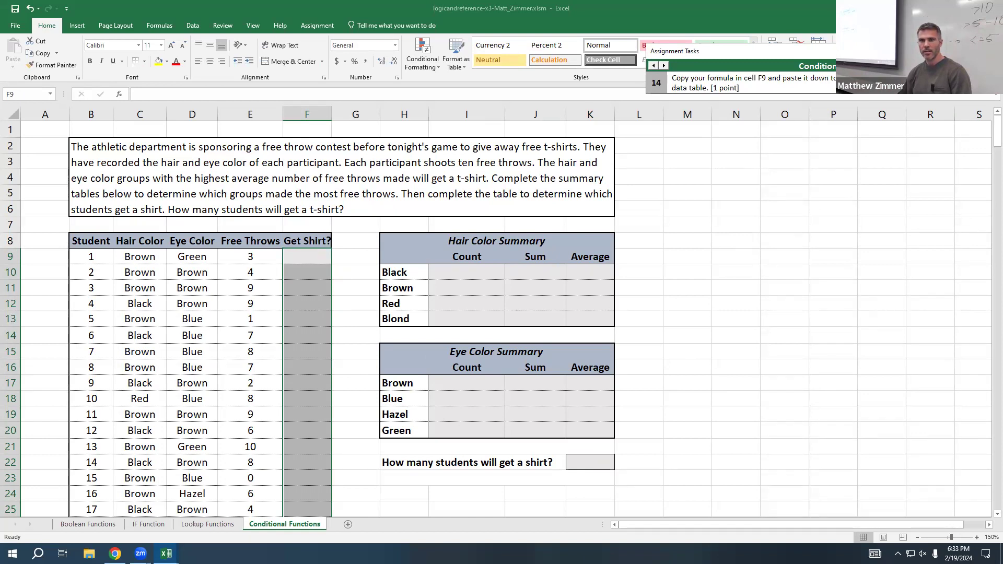
{"action": "left_click", "coordinate": [654, 66]}
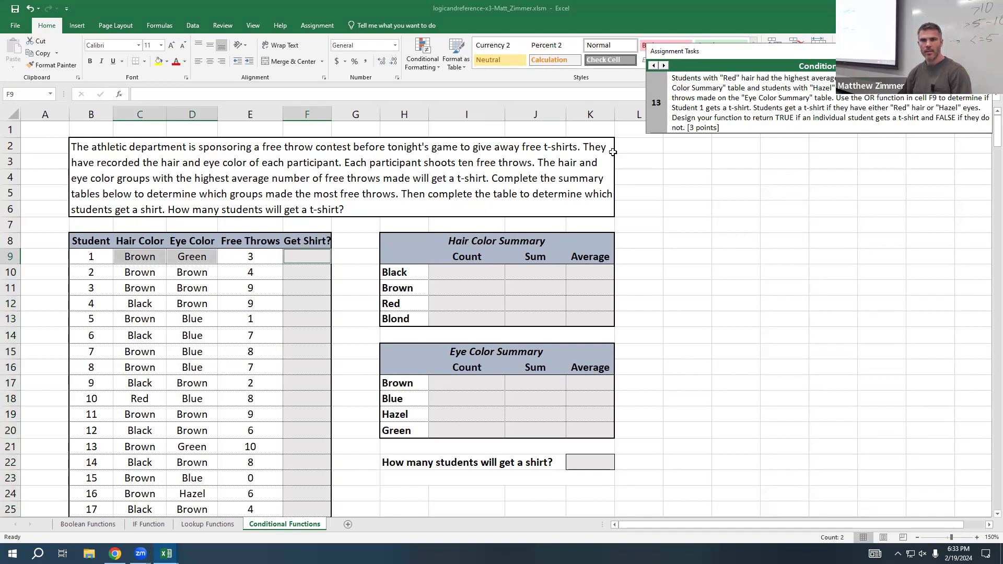
Step: Start a formula in cell F9 for student 1 with an OR function nested inside an IF function
{"action": "left_click", "coordinate": [294, 258]}
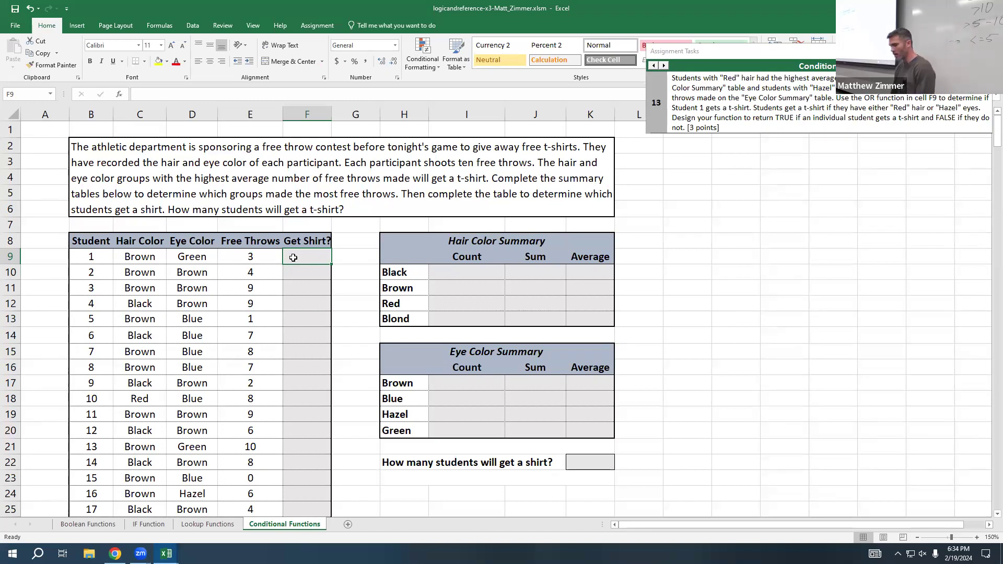
{"action": "type", "text": "="}
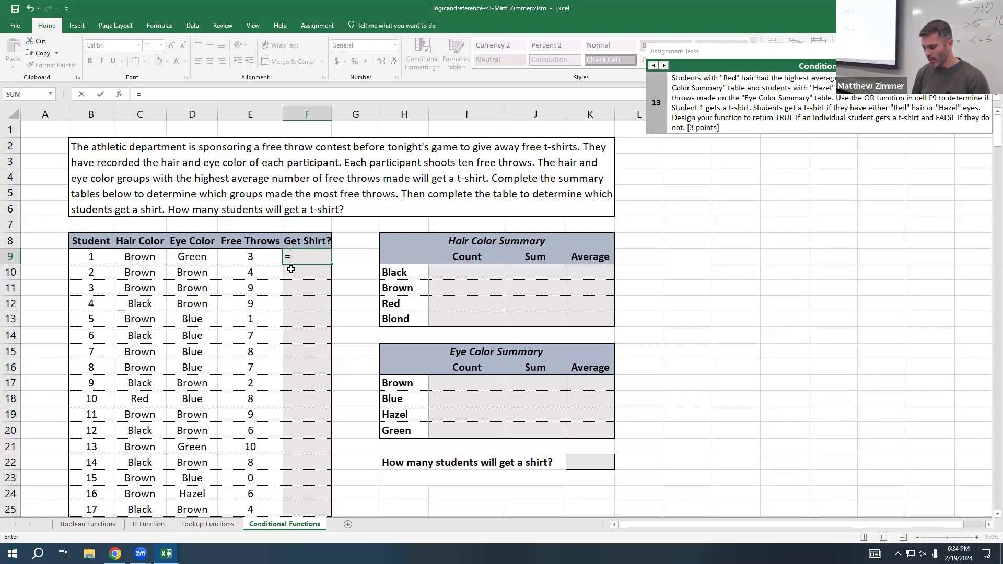
{"action": "type", "text": "="}
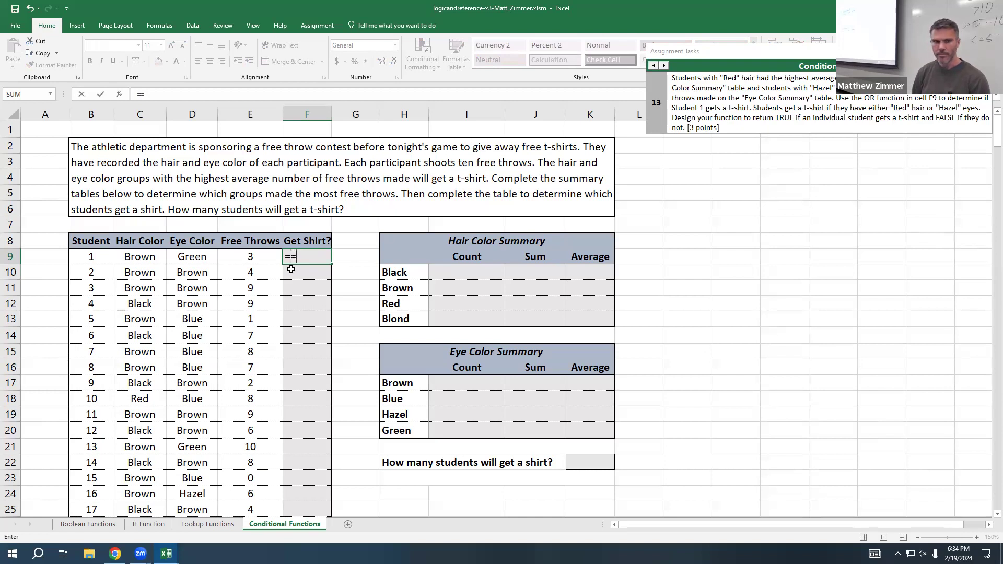
{"action": "key", "text": "BackSpace"}
{"action": "type", "text": "if"}
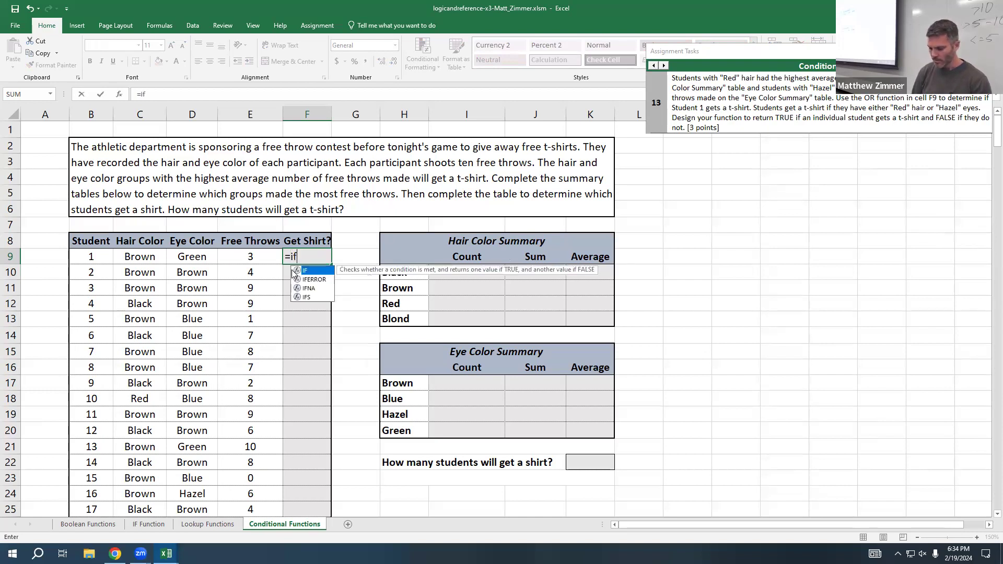
{"action": "type", "text": "("}
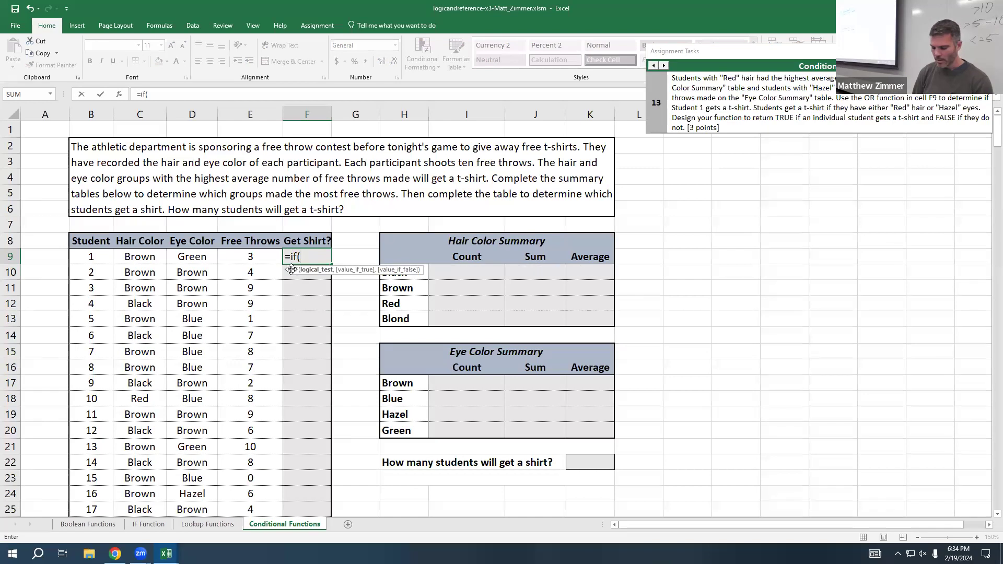
{"action": "type", "text": "or"}
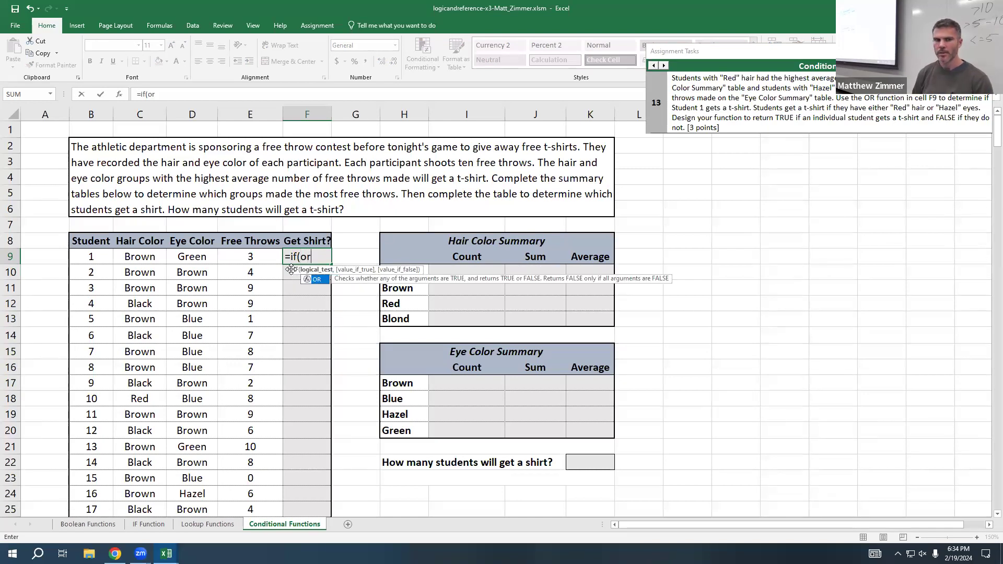
{"action": "type", "text": "("}
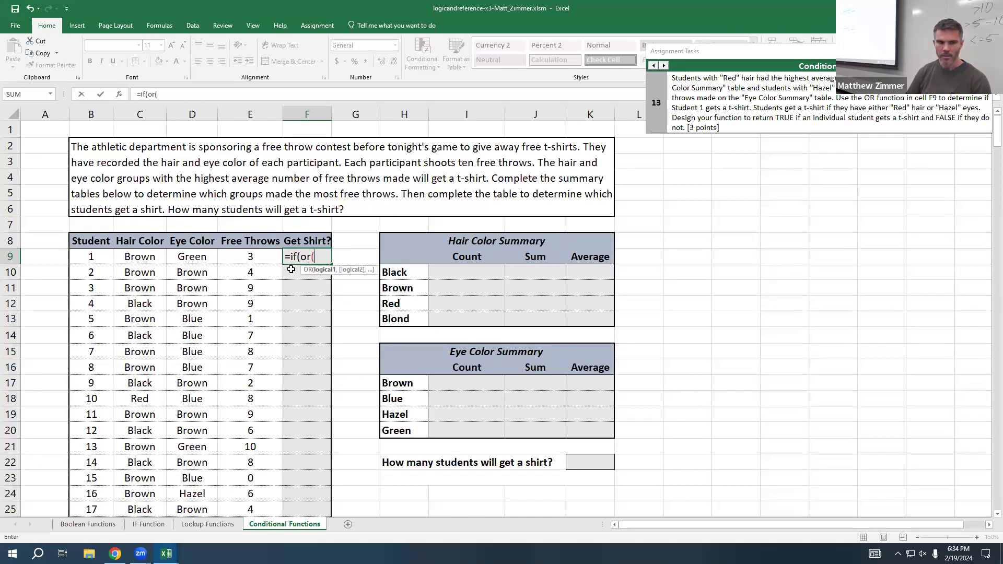
Step: Give the OR function in F9 the two conditions C9="Red" and D9="Hazel" and close its parentheses
{"action": "left_click", "coordinate": [137, 258]}
{"action": "type", "text": "="}
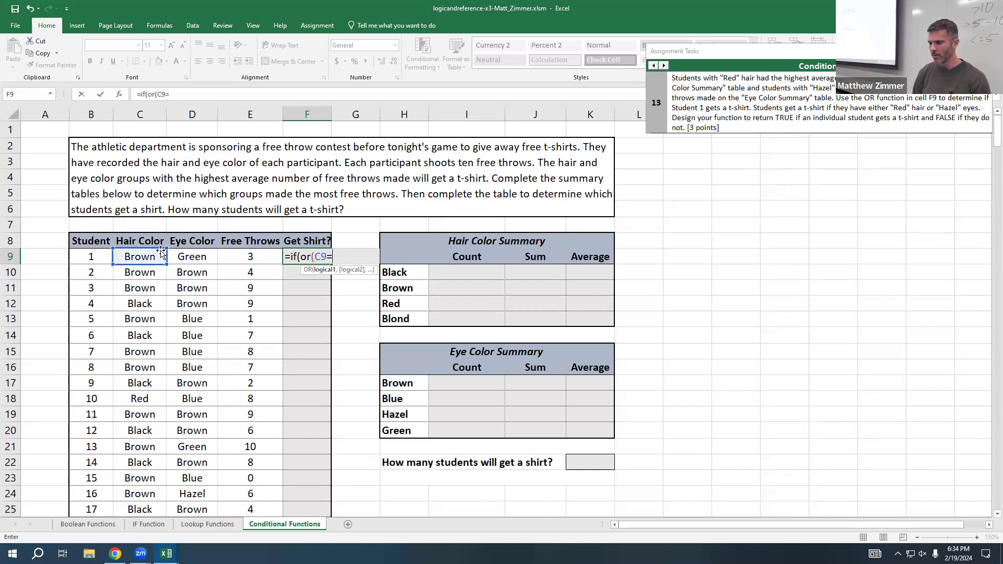
{"action": "type", "text": "\"R"}
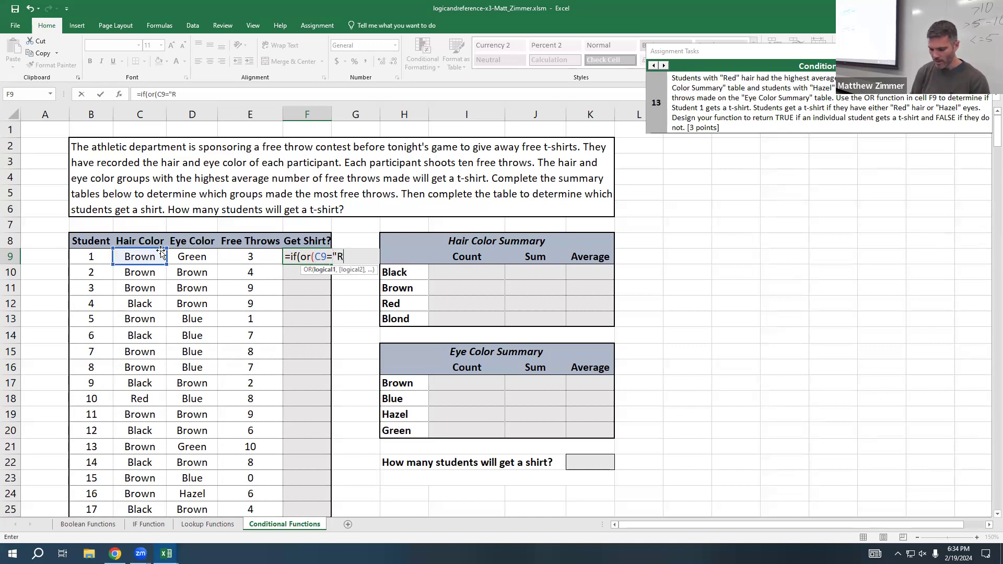
{"action": "type", "text": "ed\","}
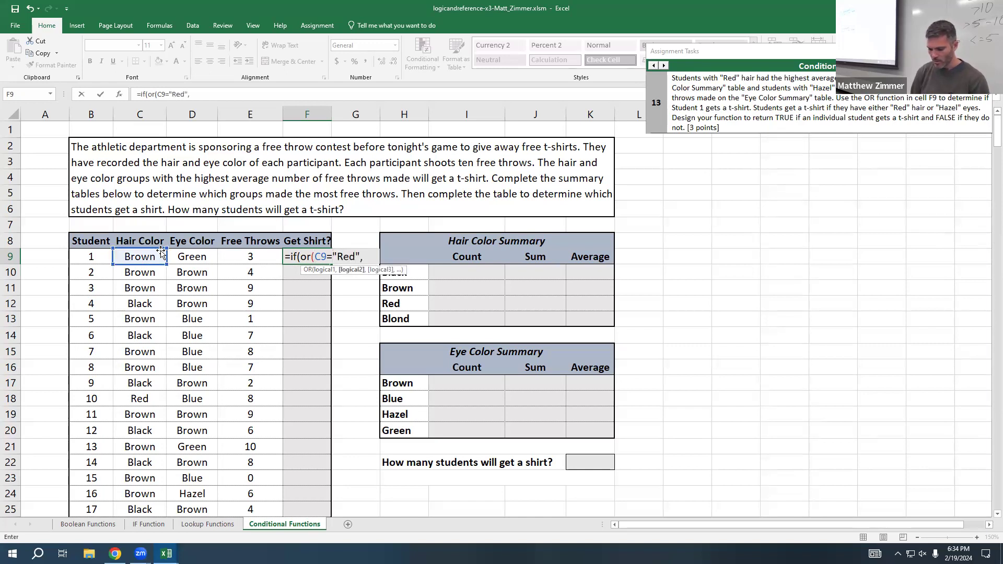
{"action": "type", "text": "D"}
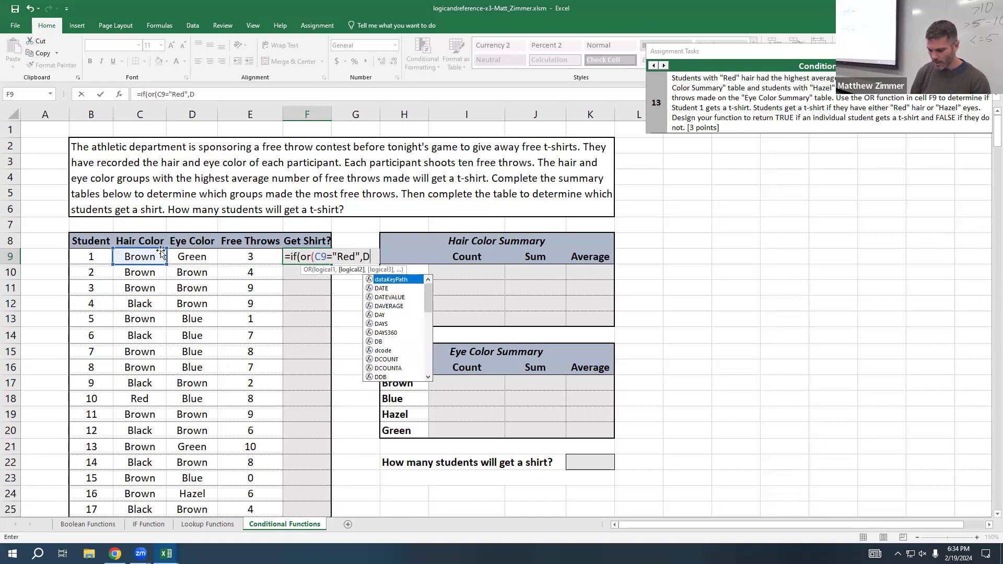
{"action": "type", "text": "9="}
{"action": "type", "text": "\"Haz"}
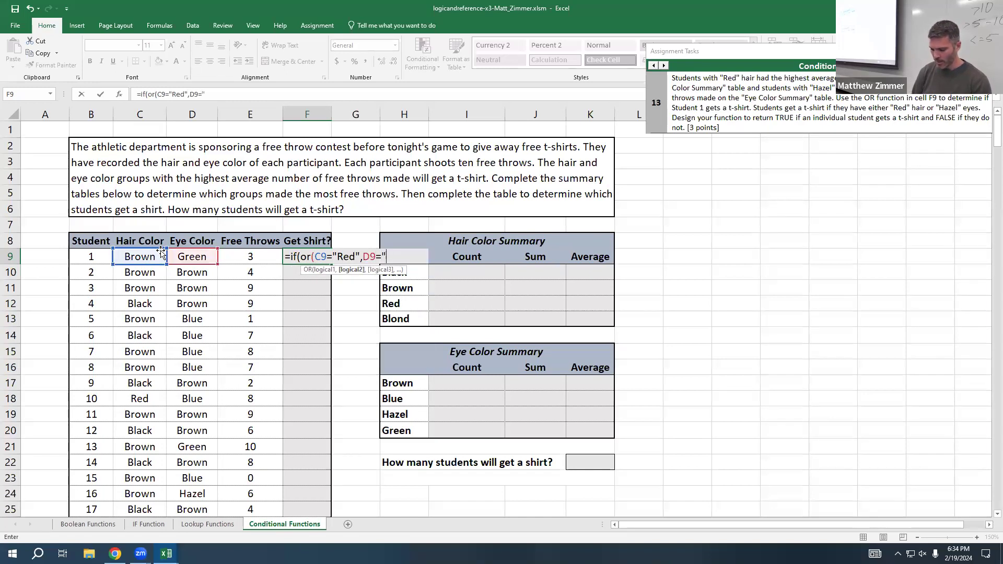
{"action": "type", "text": "el"}
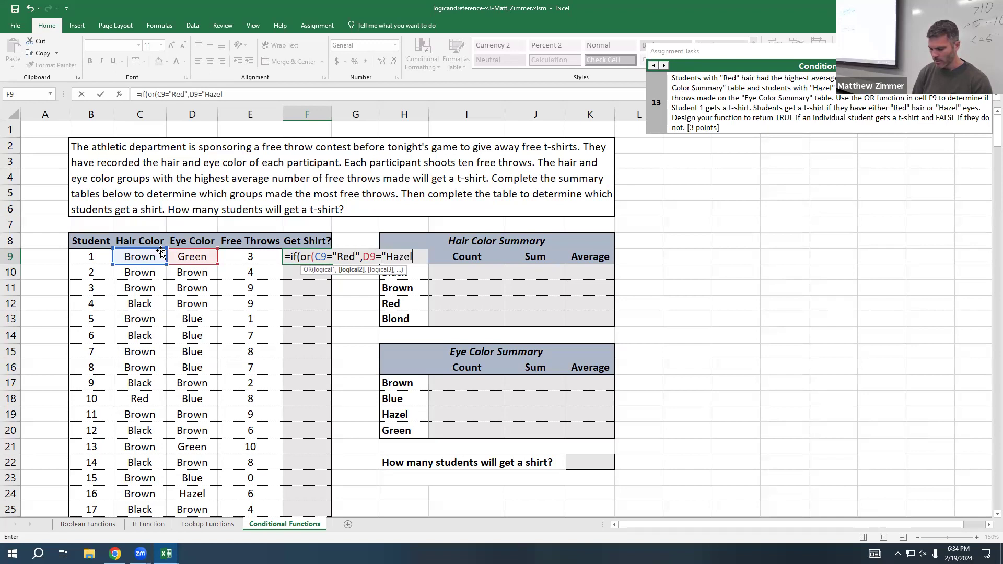
{"action": "type", "text": "\""}
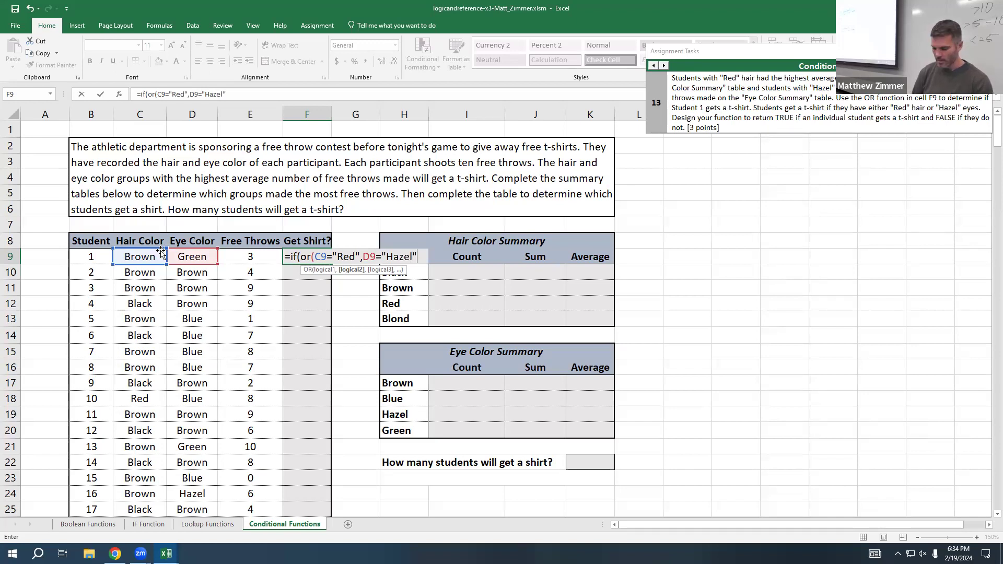
{"action": "type", "text": ")"}
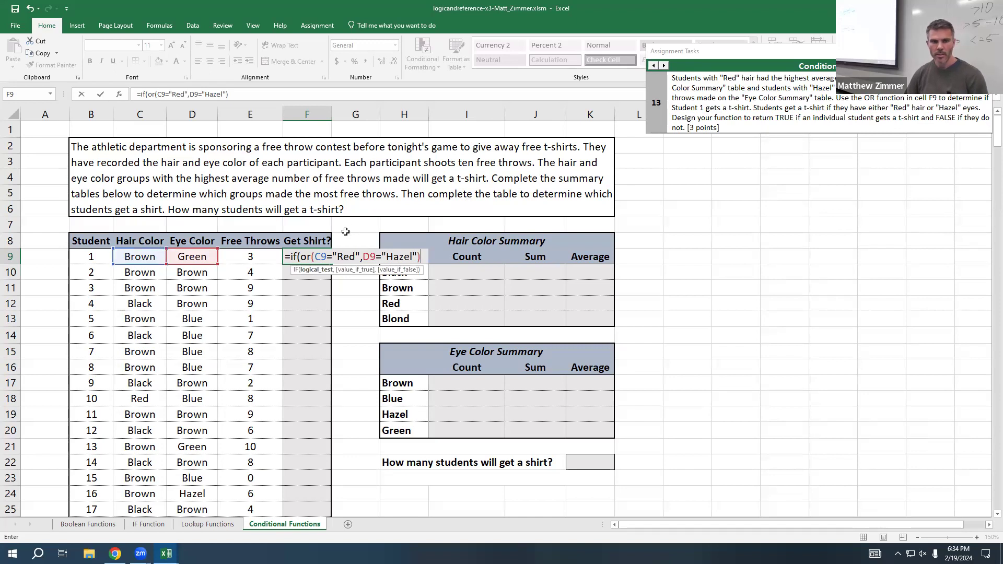
Step: Strip the IF wrapper from the F9 formula and enter it as =OR(C9="Red",D9="Hazel")
{"action": "left_click", "coordinate": [303, 256]}
{"action": "key", "text": "BackSpace"}
{"action": "key", "text": "BackSpace"}
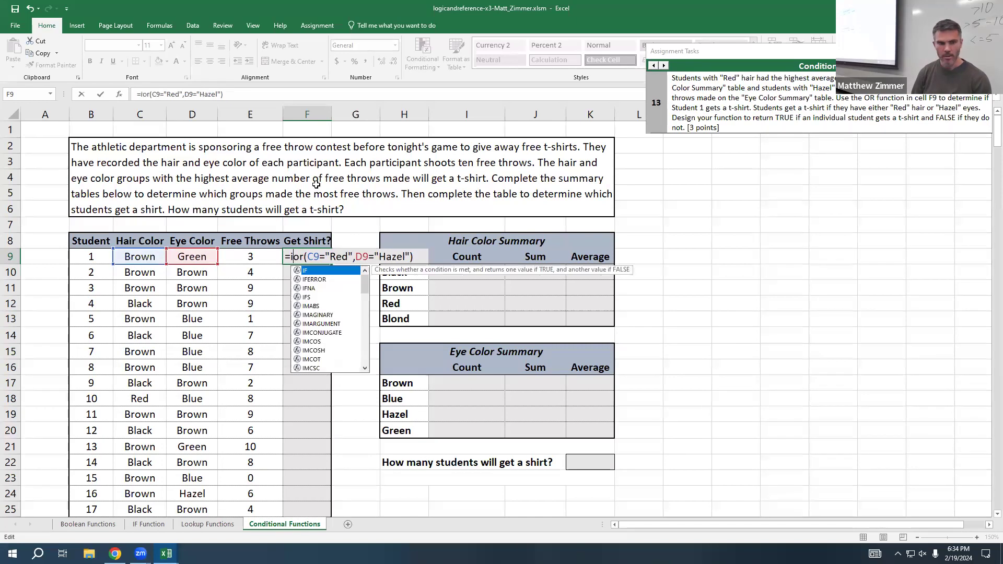
{"action": "key", "text": "BackSpace"}
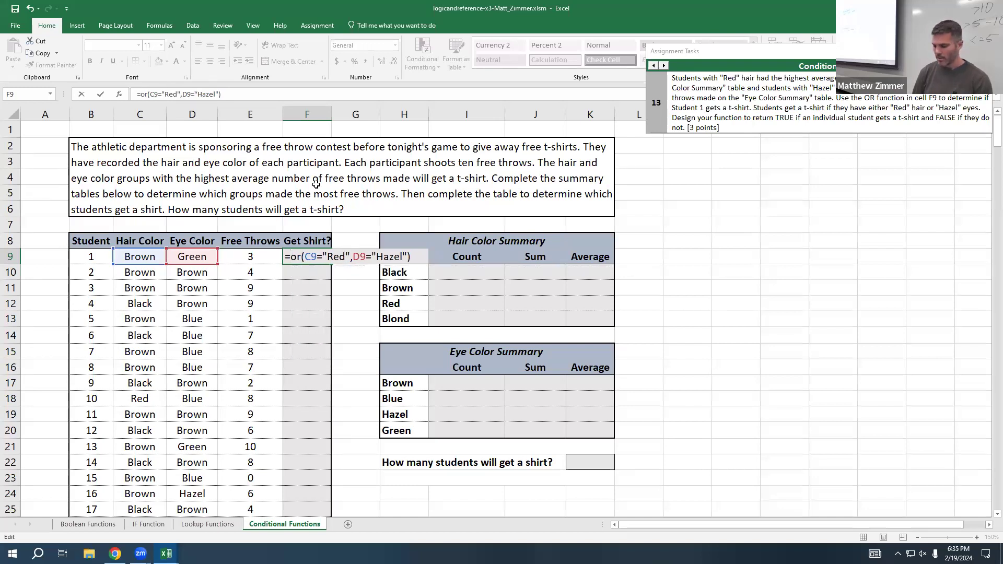
{"action": "key", "text": "Return"}
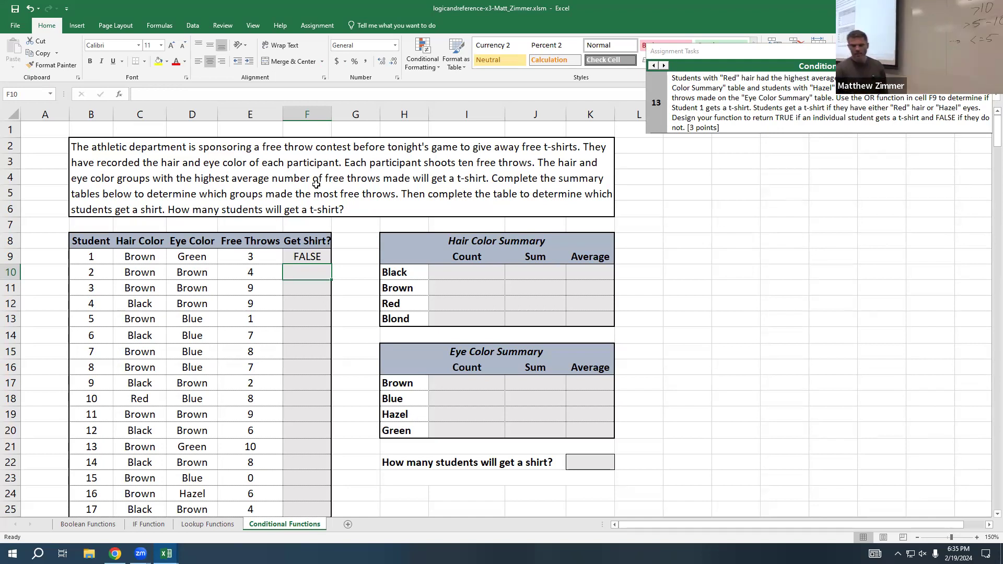
Step: Copy the F9 formula down the Get Shirt? column through row 308 and look over the filled rows
{"action": "left_click", "coordinate": [296, 256]}
{"action": "left_click_drag", "start_coordinate": [331, 264], "coordinate": [335, 497]}
{"action": "scroll", "coordinate": [325, 316], "scroll_direction": "down", "scroll_amount": 2}
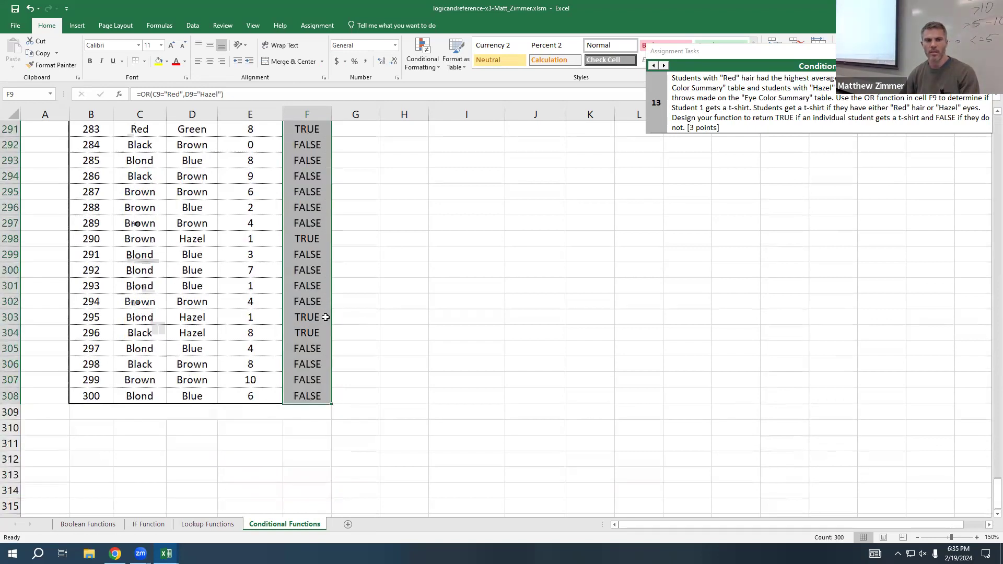
{"action": "scroll", "coordinate": [325, 316], "scroll_direction": "up", "scroll_amount": 19}
{"action": "scroll", "coordinate": [324, 319], "scroll_direction": "up", "scroll_amount": 20}
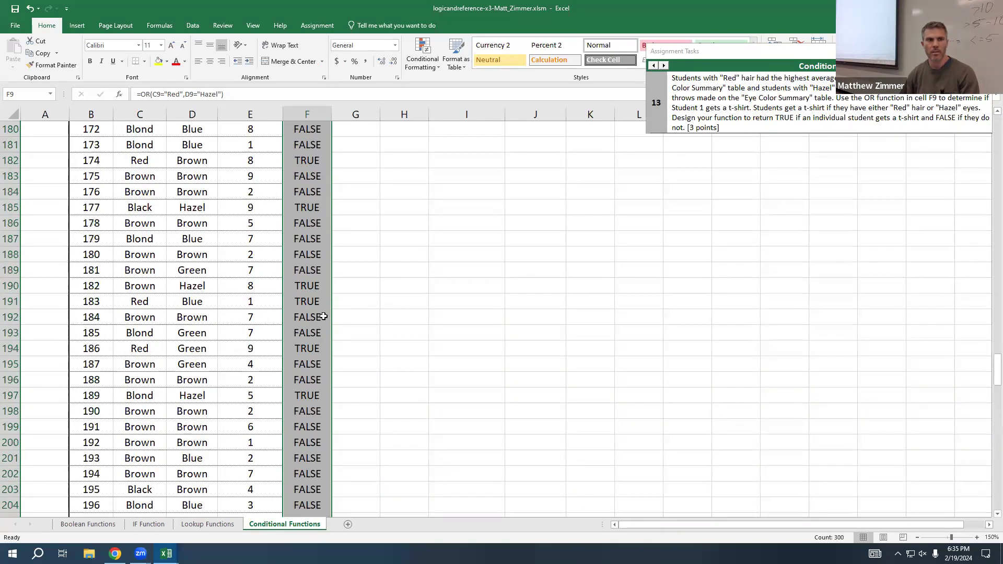
{"action": "scroll", "coordinate": [315, 322], "scroll_direction": "up", "scroll_amount": 20}
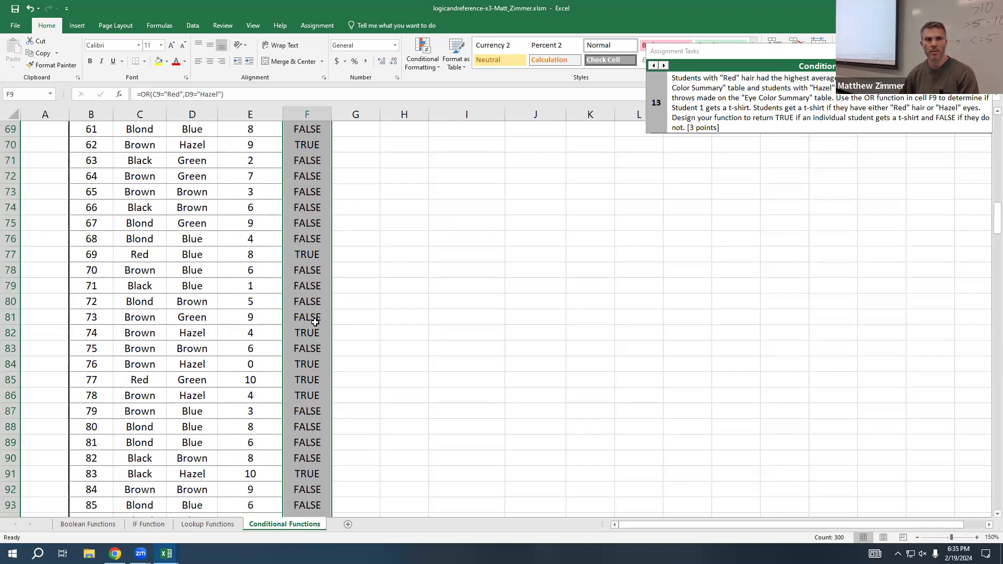
Step: Compare student 1's hair color and eye color cells with the OR formula in F9
{"action": "left_click", "coordinate": [311, 263]}
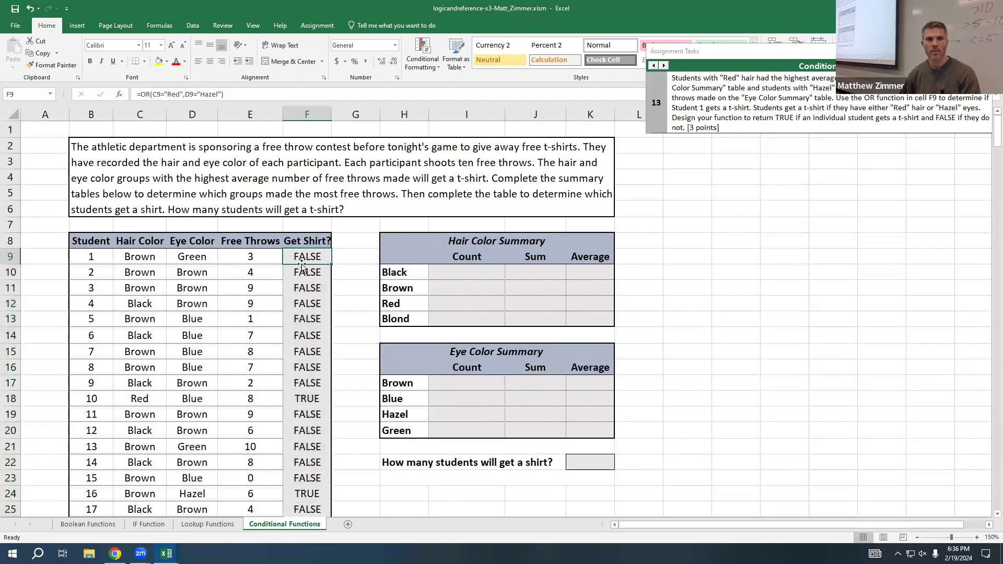
{"action": "left_click", "coordinate": [152, 263]}
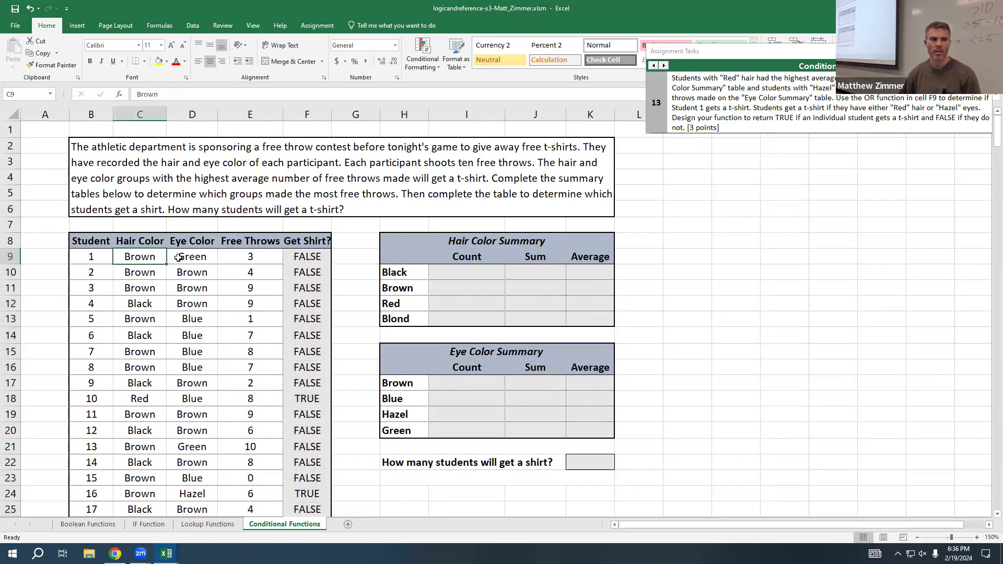
{"action": "left_click", "coordinate": [312, 256]}
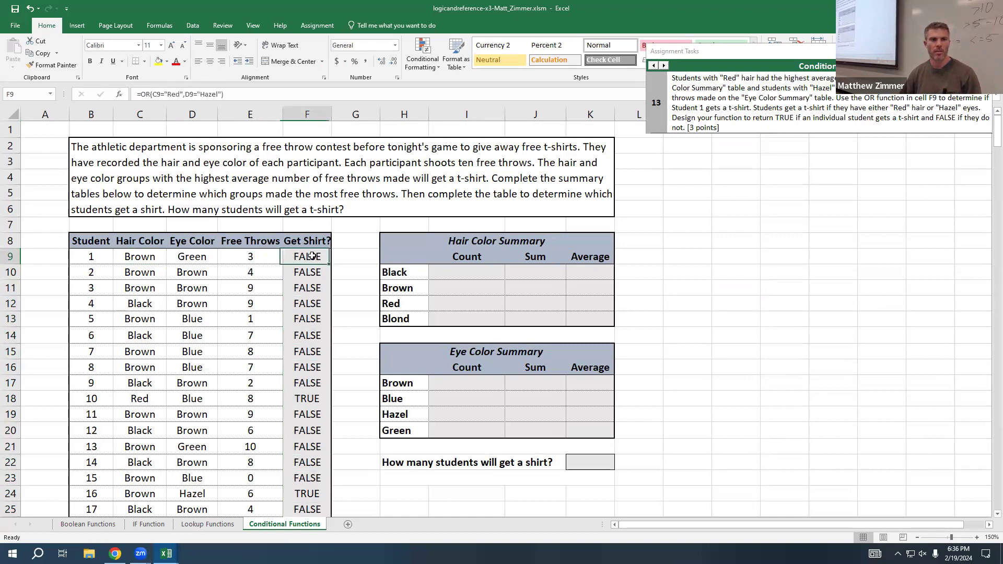
{"action": "left_click", "coordinate": [203, 257]}
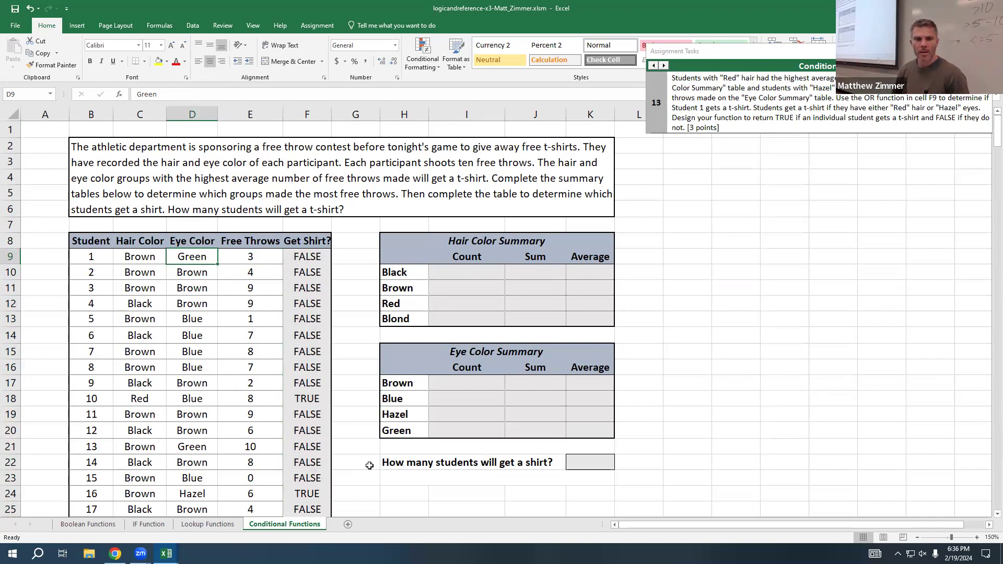
Step: Begin a COUNTIF formula in K22, the answer cell for how many students will get a shirt
{"action": "left_click", "coordinate": [568, 464]}
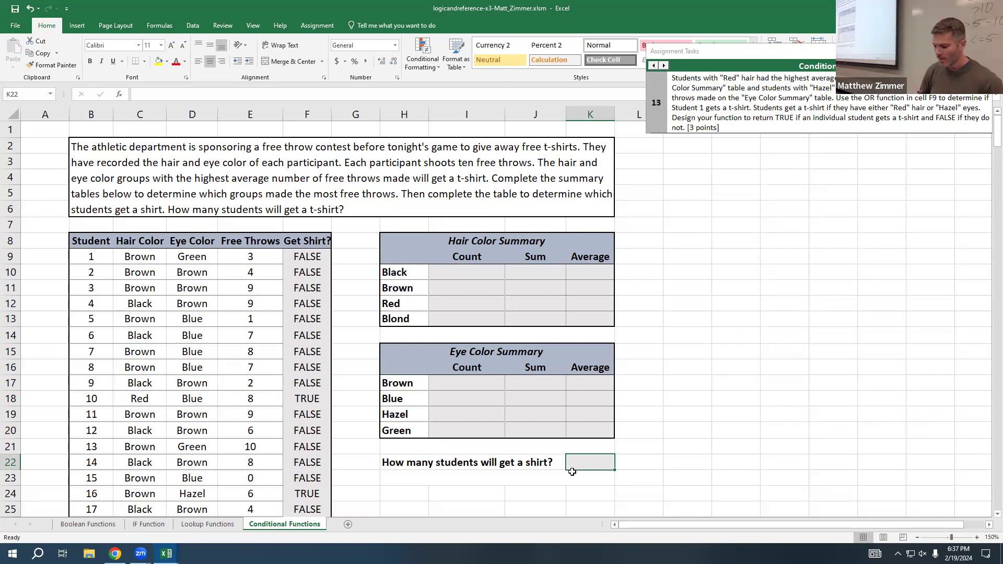
{"action": "type", "text": "=c"}
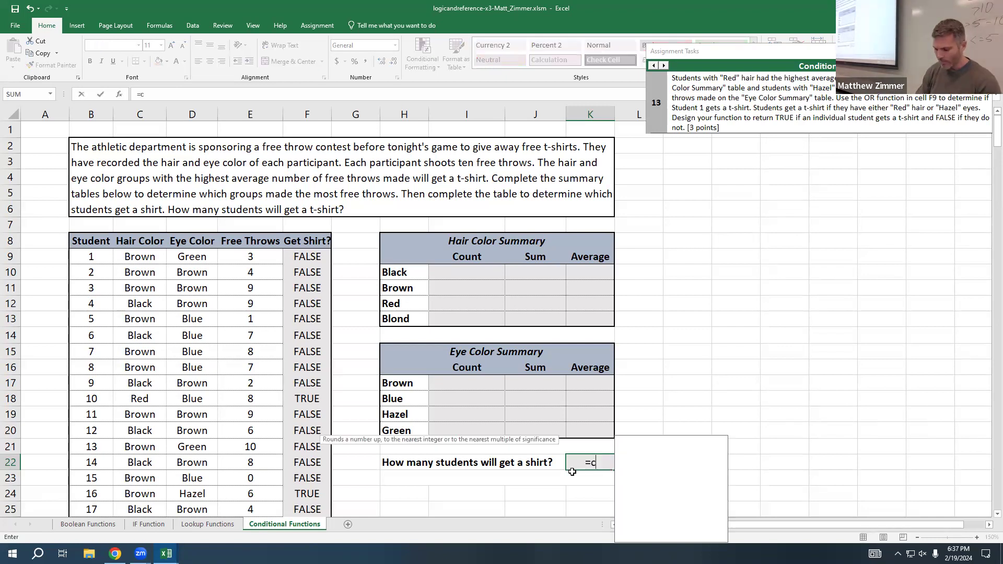
{"action": "type", "text": "ount"}
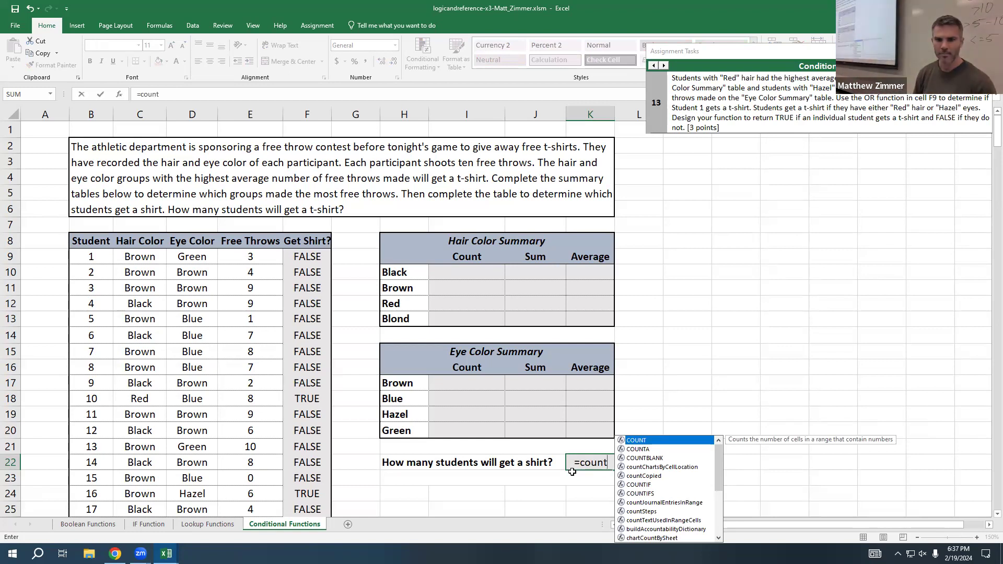
{"action": "type", "text": "if"}
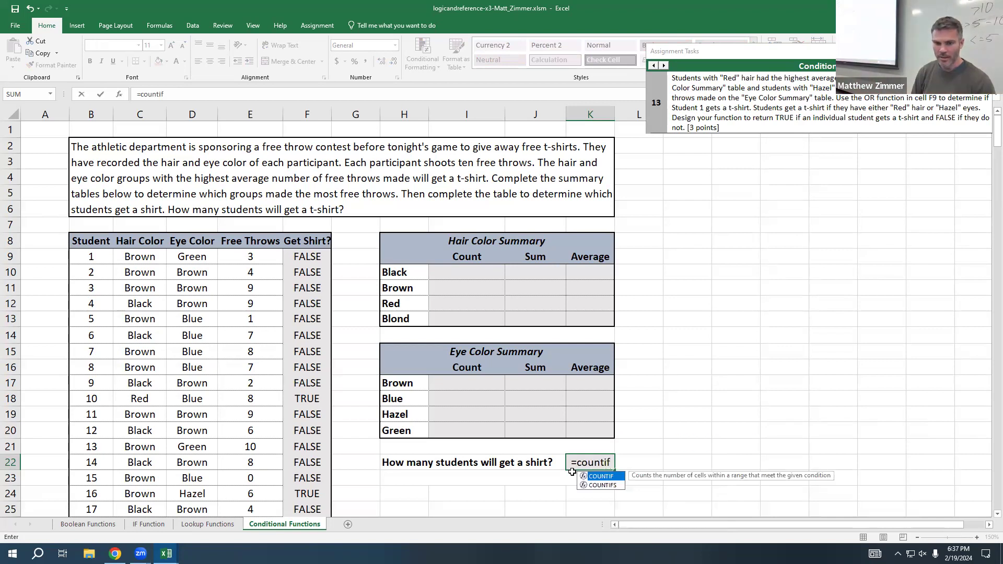
{"action": "type", "text": "("}
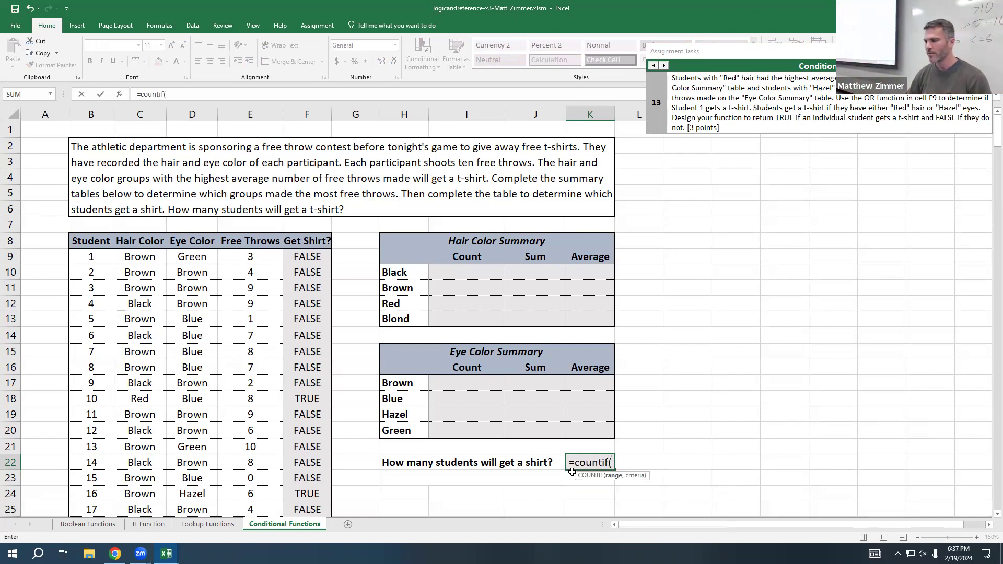
{"action": "left_click_drag", "start_coordinate": [313, 251], "coordinate": [318, 394]}
{"action": "left_click", "coordinate": [319, 395]}
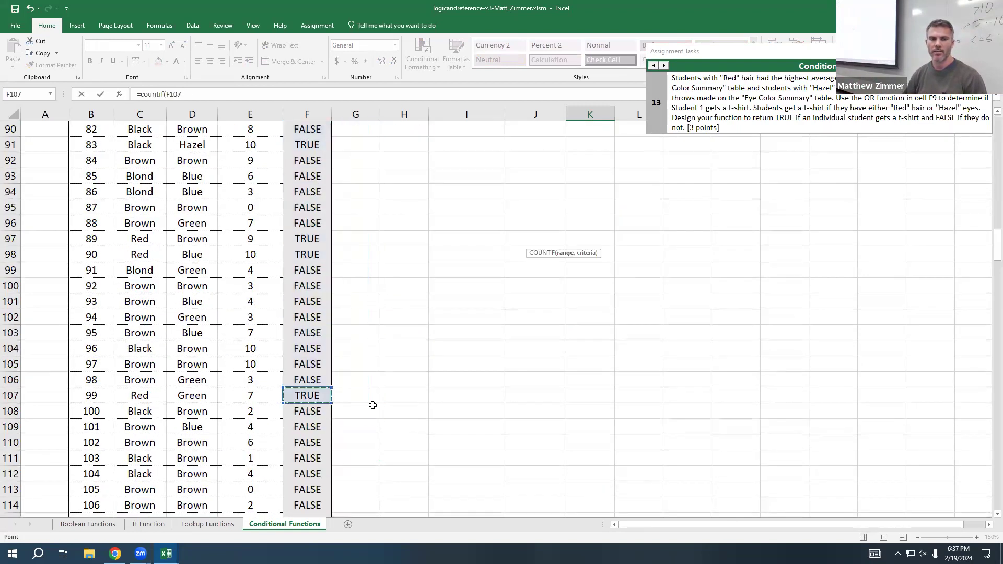
{"action": "mouse_move", "coordinate": [313, 148]}
{"action": "left_mouse_down"}
{"action": "mouse_move", "coordinate": [309, 204]}
{"action": "mouse_move", "coordinate": [353, 449]}
{"action": "mouse_move", "coordinate": [264, 436]}
{"action": "mouse_move", "coordinate": [297, 477]}
{"action": "mouse_move", "coordinate": [347, 262]}
{"action": "mouse_move", "coordinate": [293, 61]}
{"action": "mouse_move", "coordinate": [312, 161]}
{"action": "left_mouse_up"}
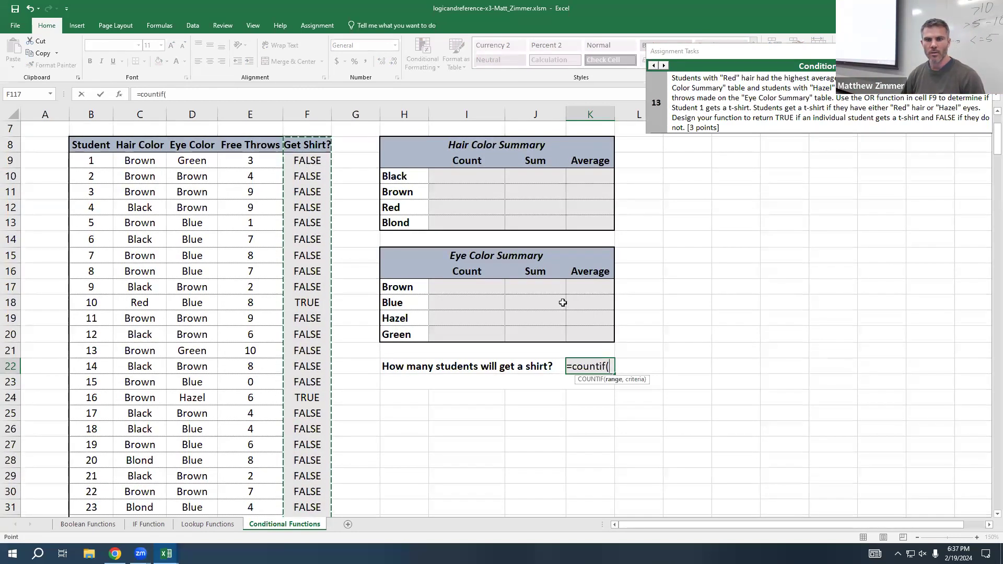
{"action": "left_click", "coordinate": [606, 367]}
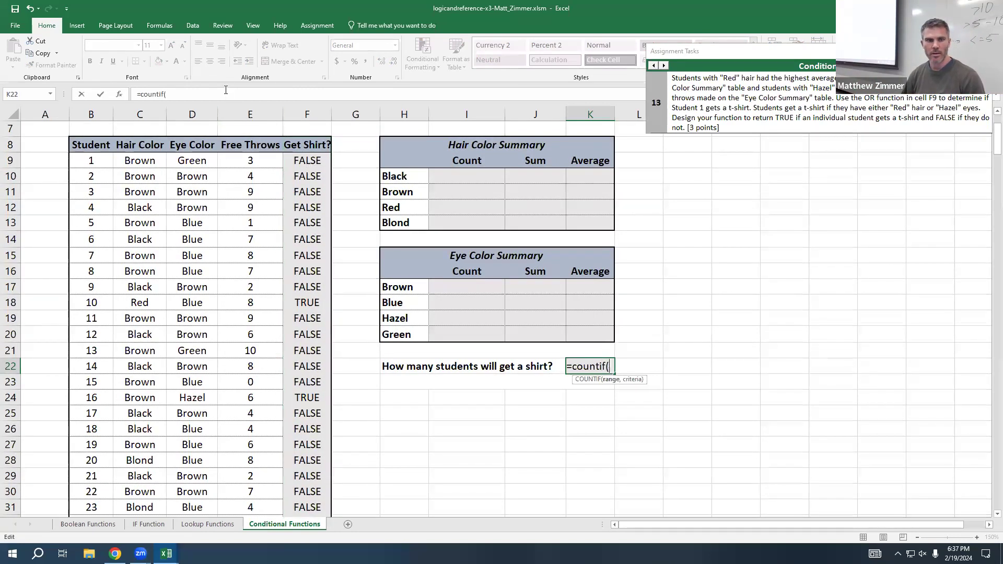
Step: Give the COUNTIF in K22 the range F9:F24 and the criterion TRUE, and enter the formula
{"action": "left_click_drag", "start_coordinate": [307, 160], "coordinate": [321, 397]}
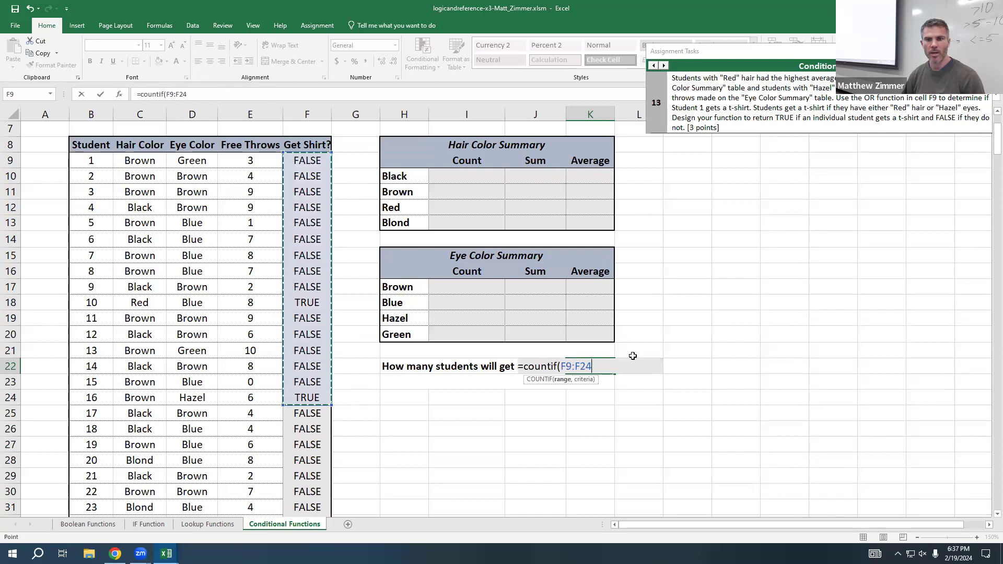
{"action": "type", "text": ","}
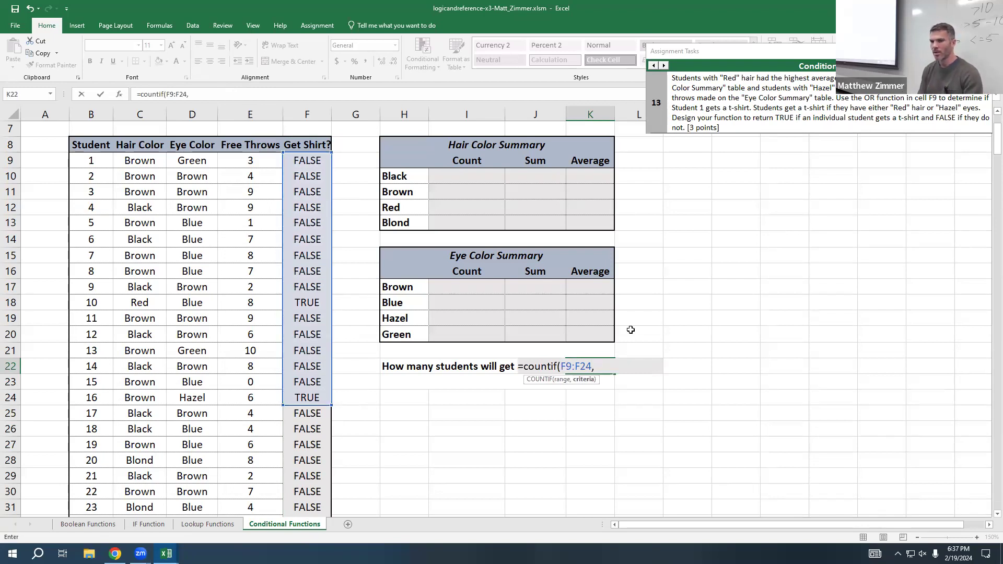
{"action": "type", "text": "TRUE"}
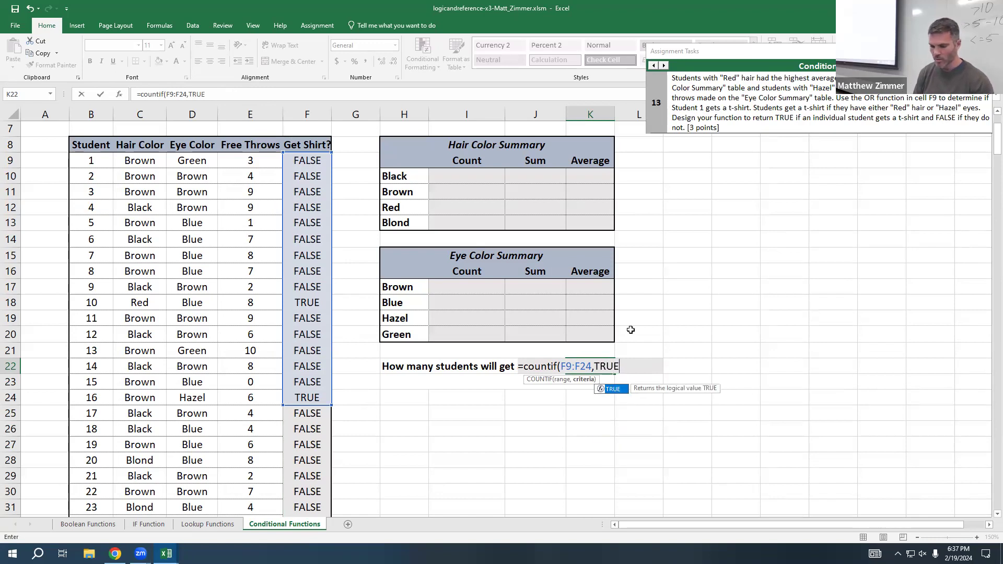
{"action": "type", "text": ")"}
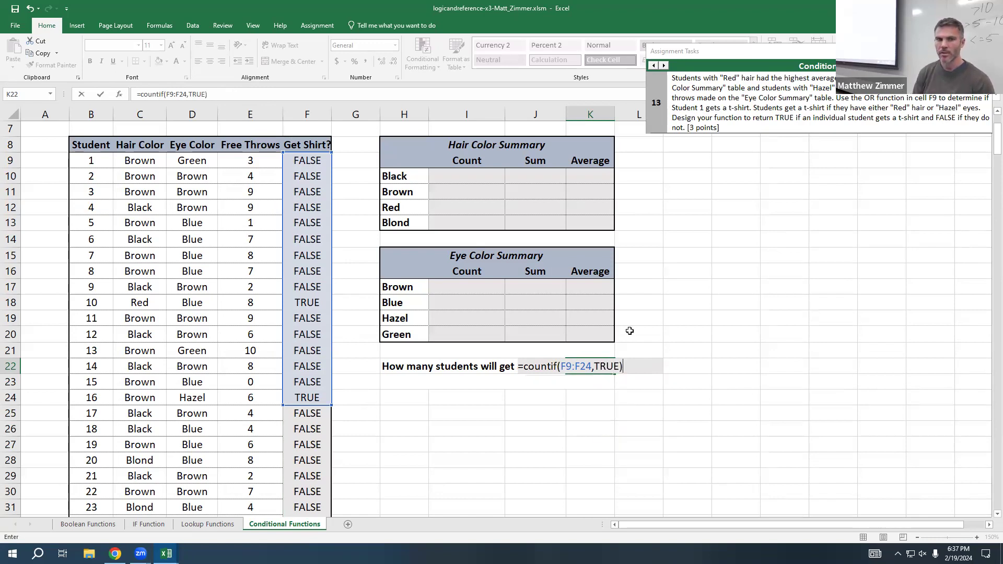
{"action": "key", "text": "Return"}
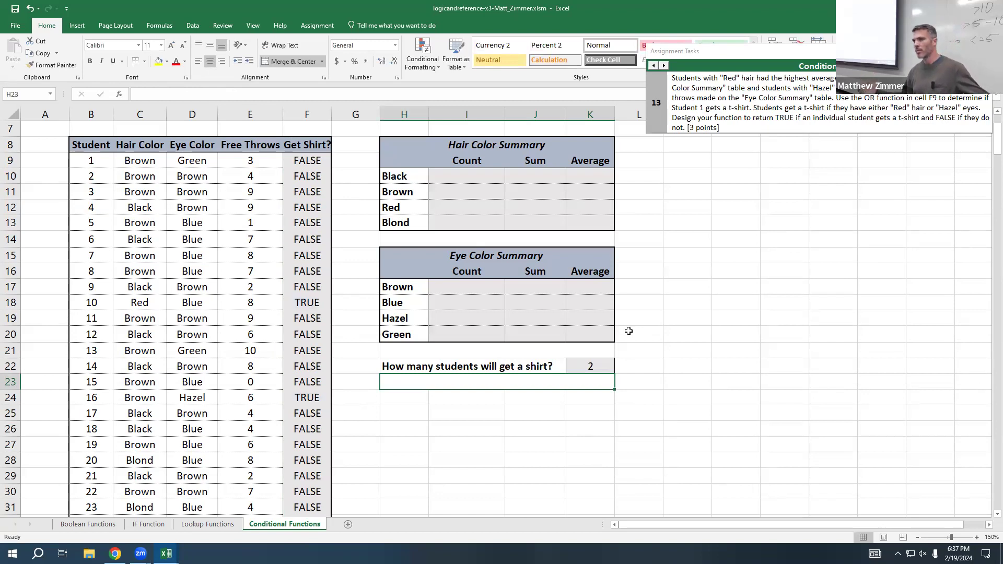
Step: Review the COUNTIF formula and its range in K22 alongside the OR formula in F9
{"action": "left_click", "coordinate": [595, 365]}
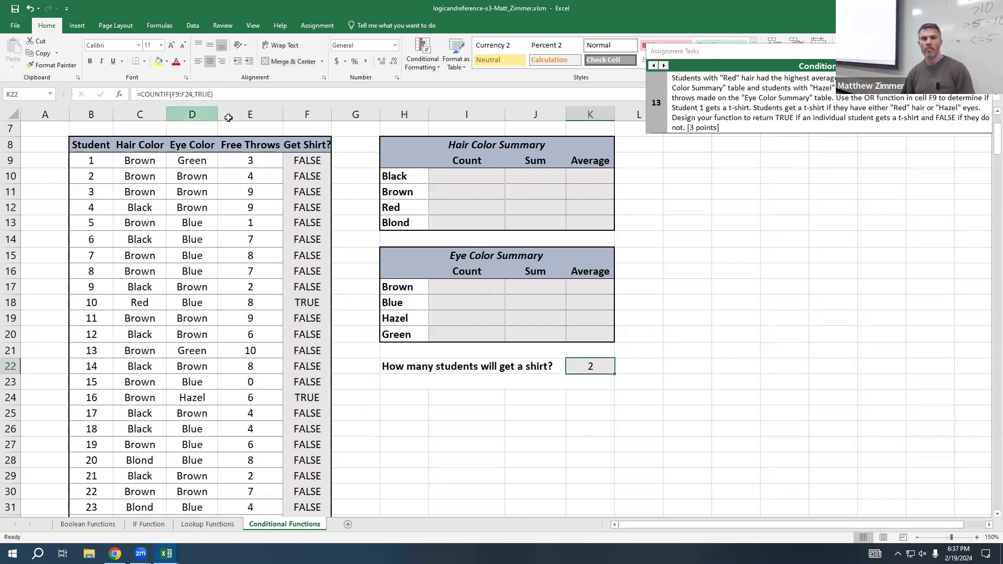
{"action": "left_click", "coordinate": [320, 164]}
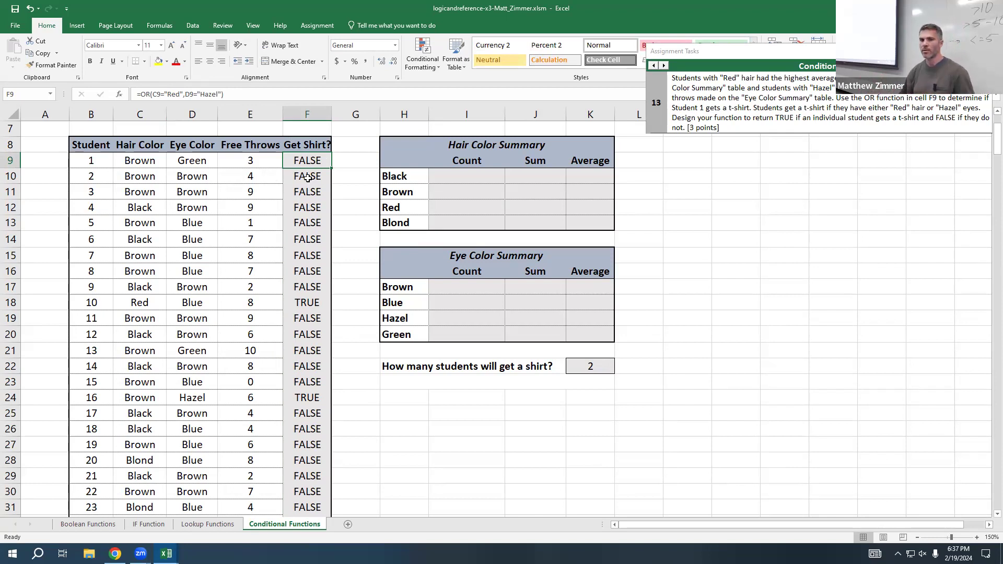
{"action": "left_click", "coordinate": [586, 371]}
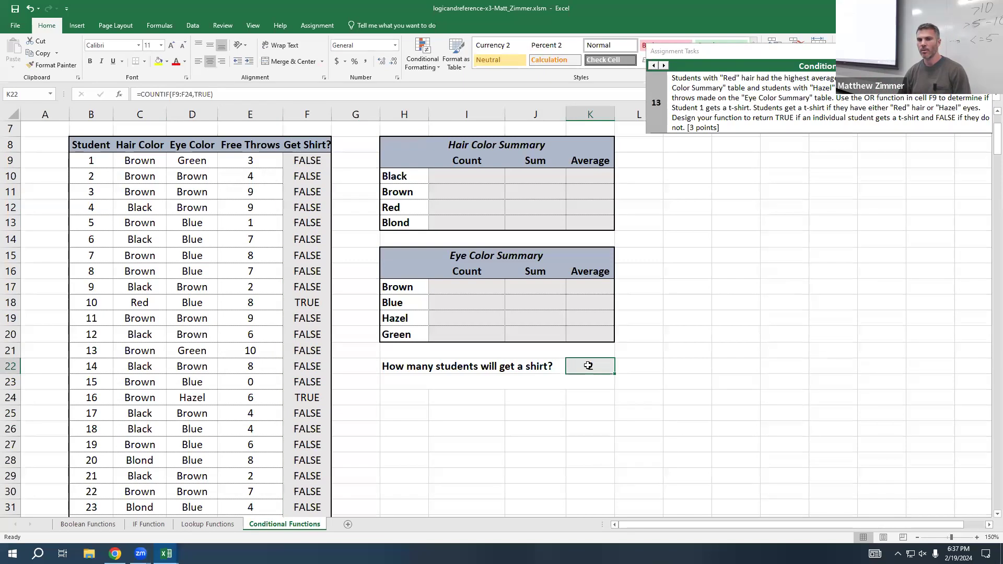
{"action": "double_click", "coordinate": [585, 370]}
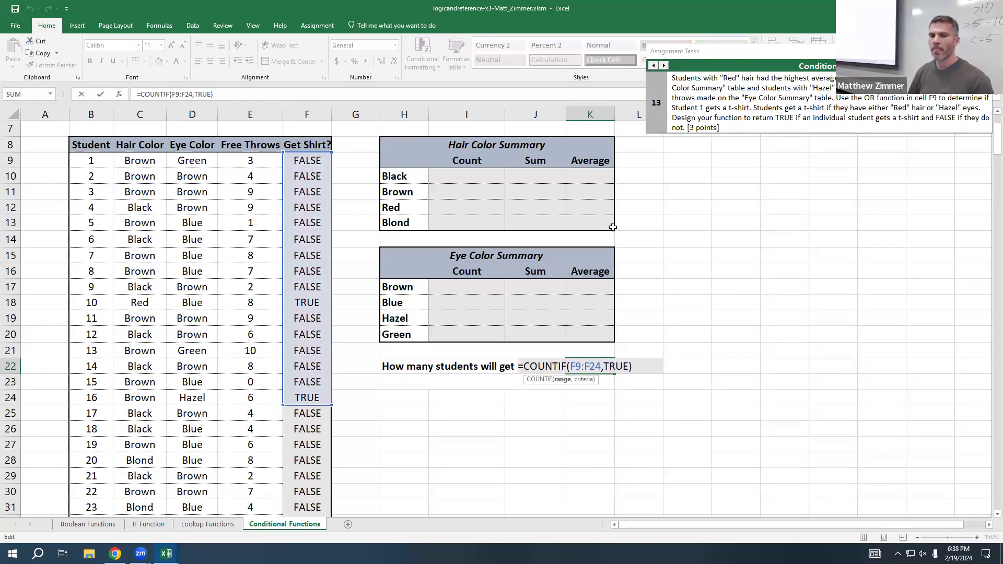
{"action": "key", "text": "Return"}
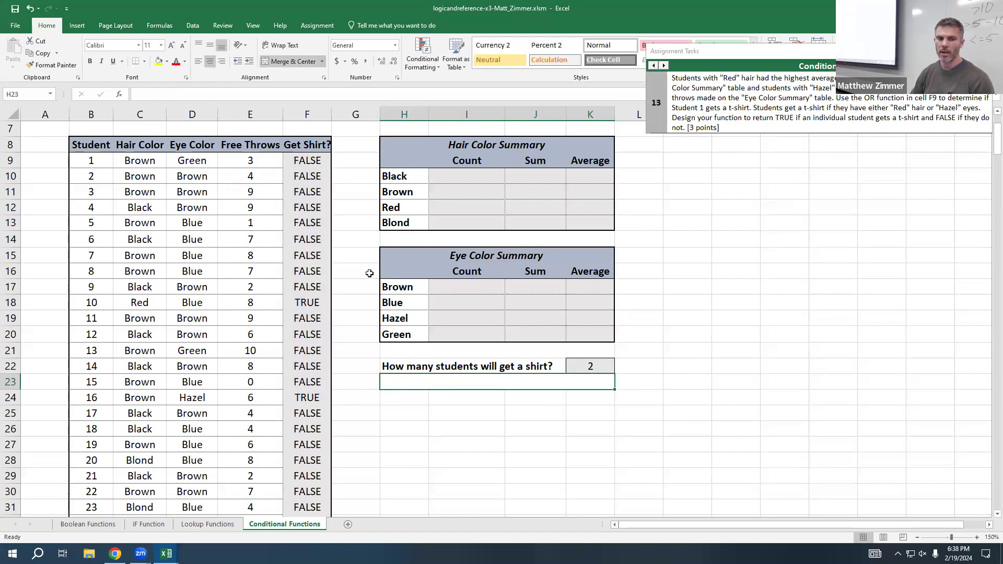
{"action": "left_click", "coordinate": [586, 367]}
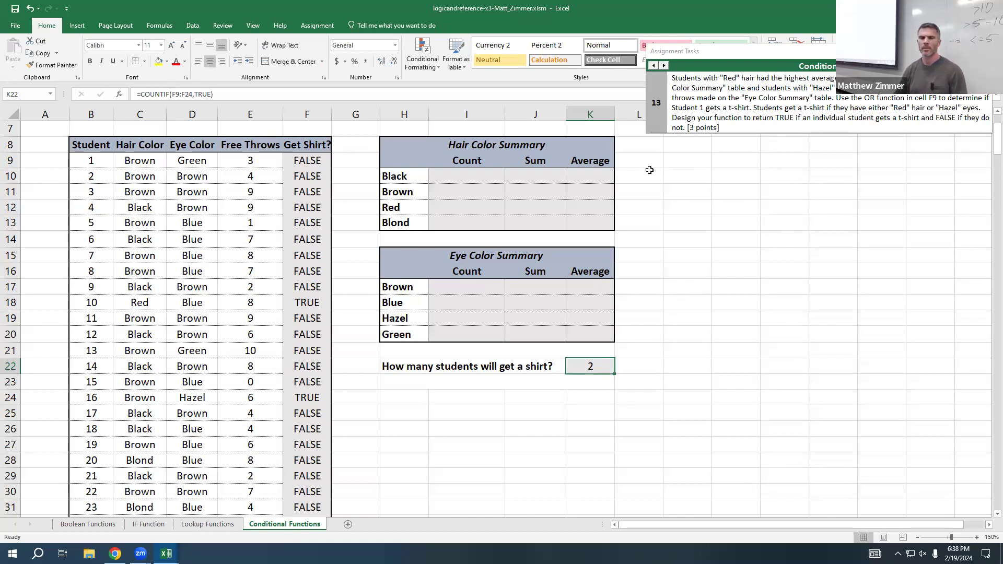
Step: Go back to assignment task 11, which covers the AVERAGEIF function in K17
{"action": "left_click", "coordinate": [568, 291]}
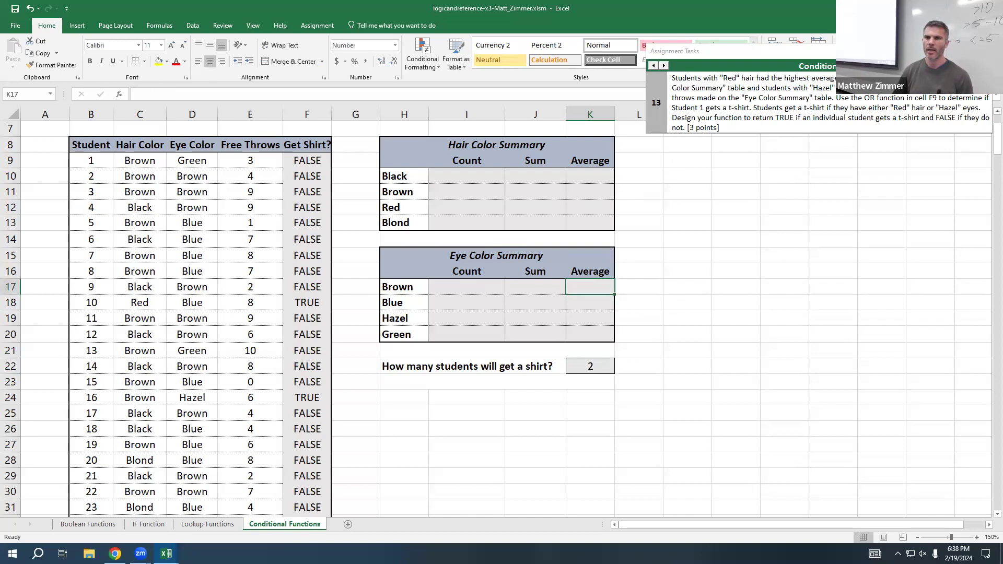
{"action": "key", "text": "shift+Down"}
{"action": "key", "text": "shift+Down"}
{"action": "key", "text": "shift+Down"}
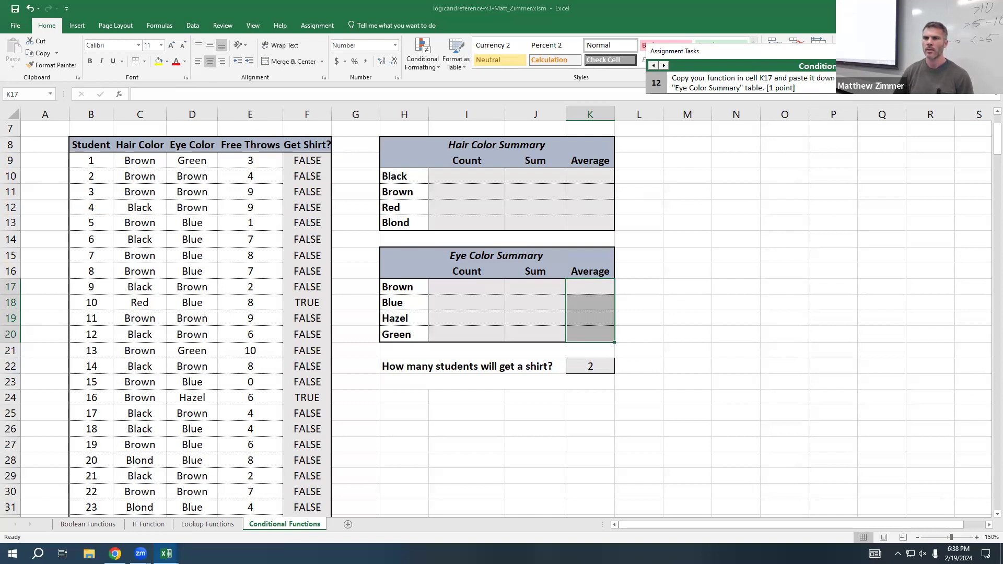
{"action": "left_click", "coordinate": [653, 66]}
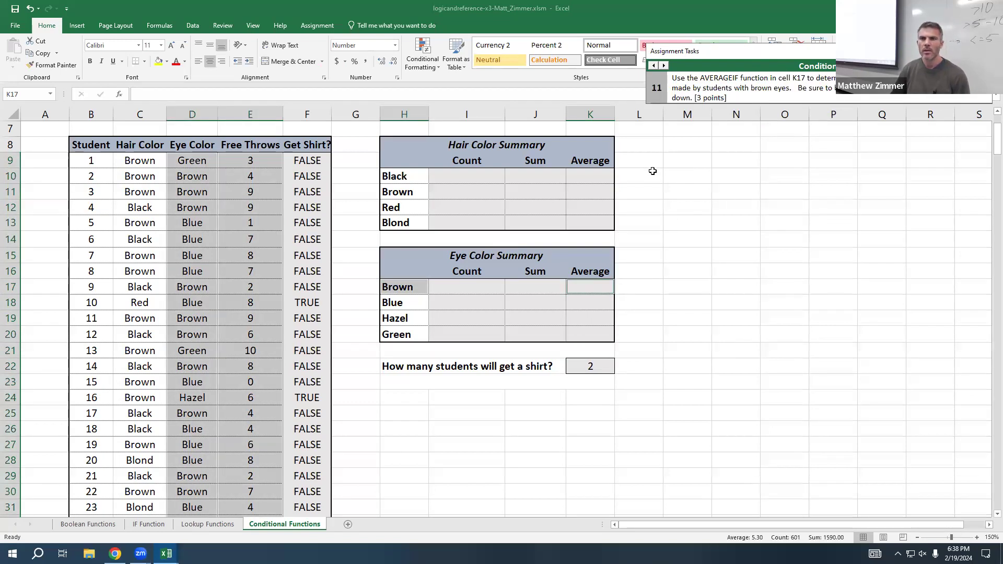
Step: Start an AVERAGEIF formula in K17, the Average cell for Brown in the Eye Color Summary
{"action": "left_click", "coordinate": [598, 285]}
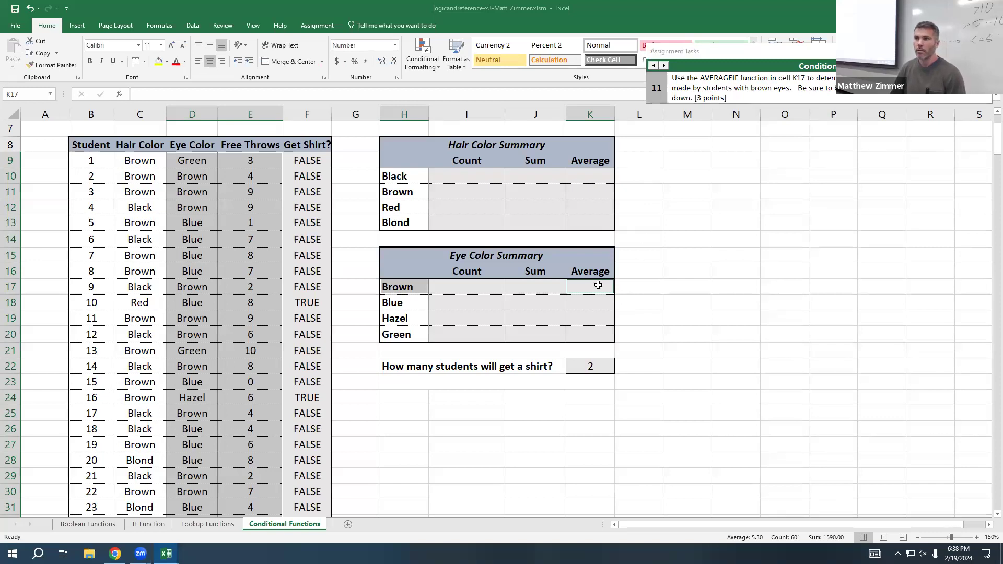
{"action": "left_click", "coordinate": [599, 284]}
{"action": "type", "text": "="}
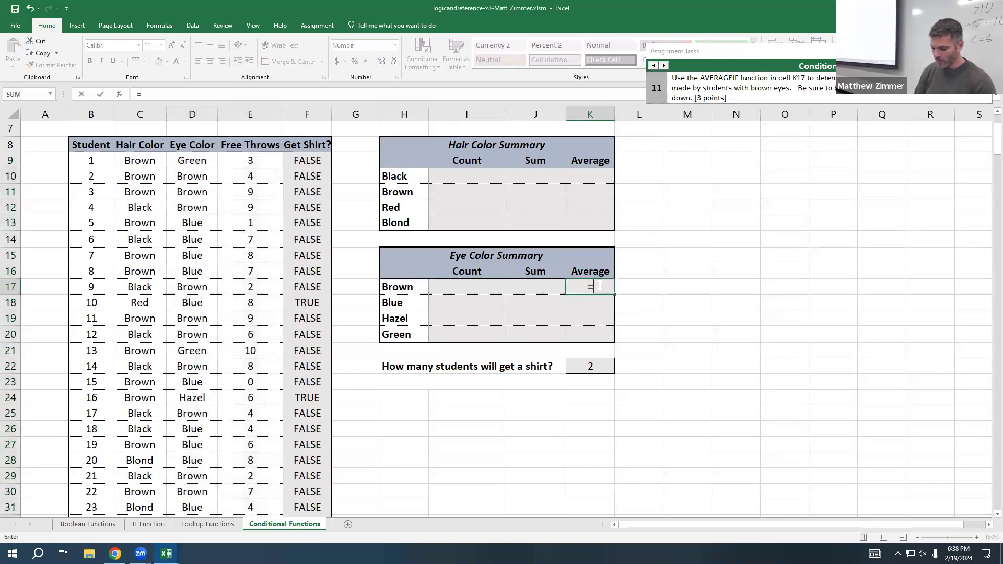
{"action": "type", "text": "averag"}
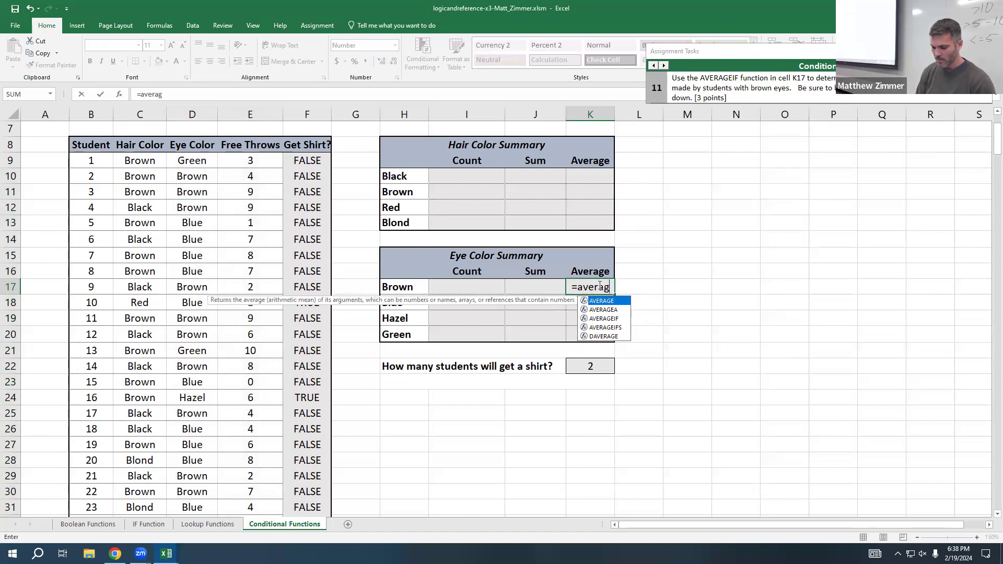
{"action": "type", "text": "eif9"}
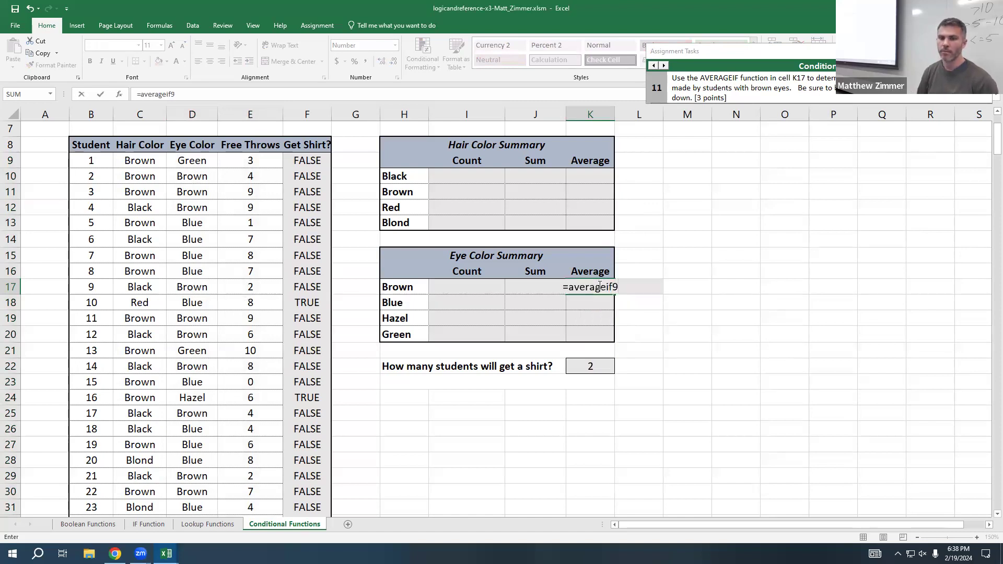
{"action": "key", "text": "BackSpace"}
{"action": "type", "text": "("}
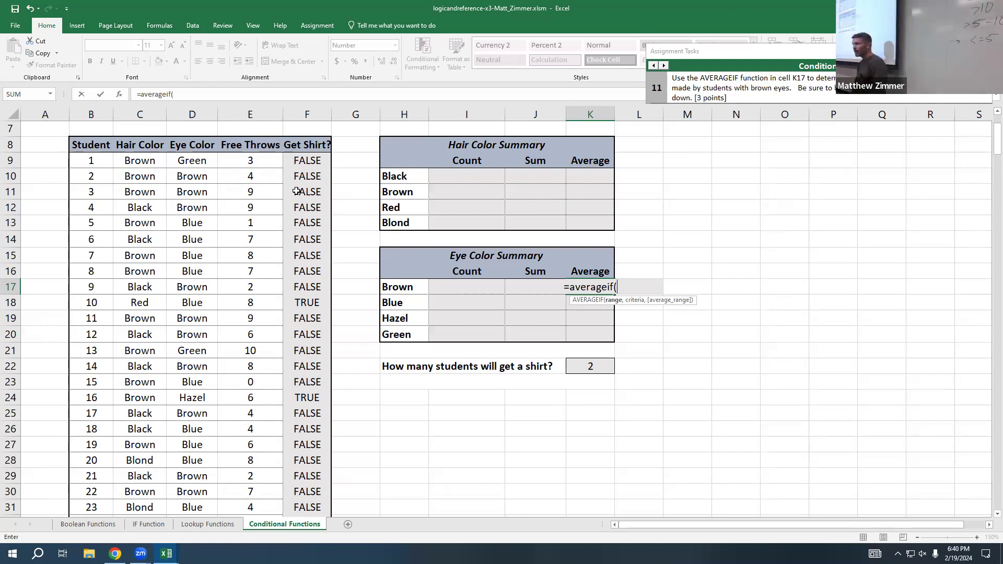
Step: Leave the AVERAGEIF range argument empty and use H17 as the criterion, ready for the average range
{"action": "type", "text": ","}
{"action": "left_click", "coordinate": [418, 291]}
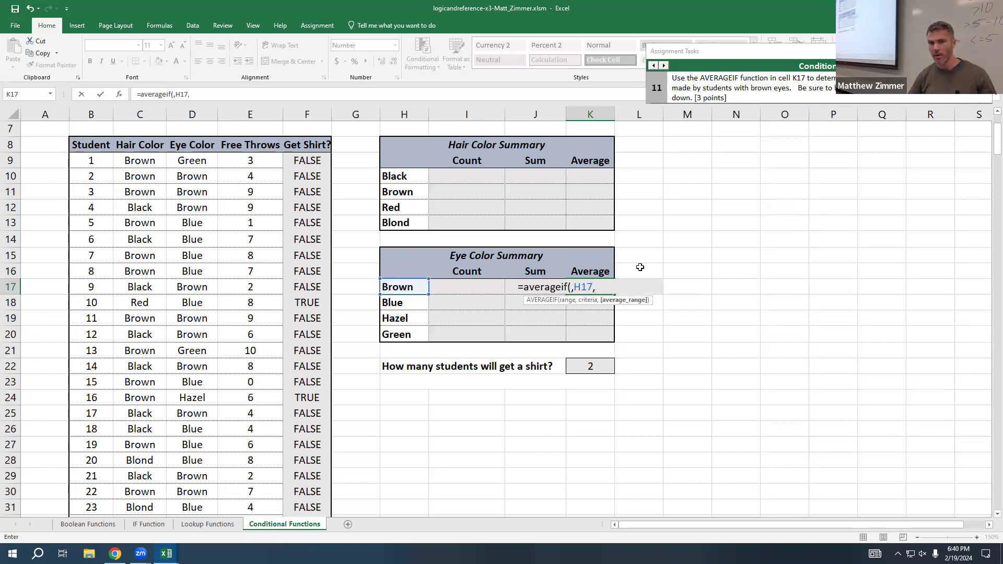
{"action": "type", "text": ","}
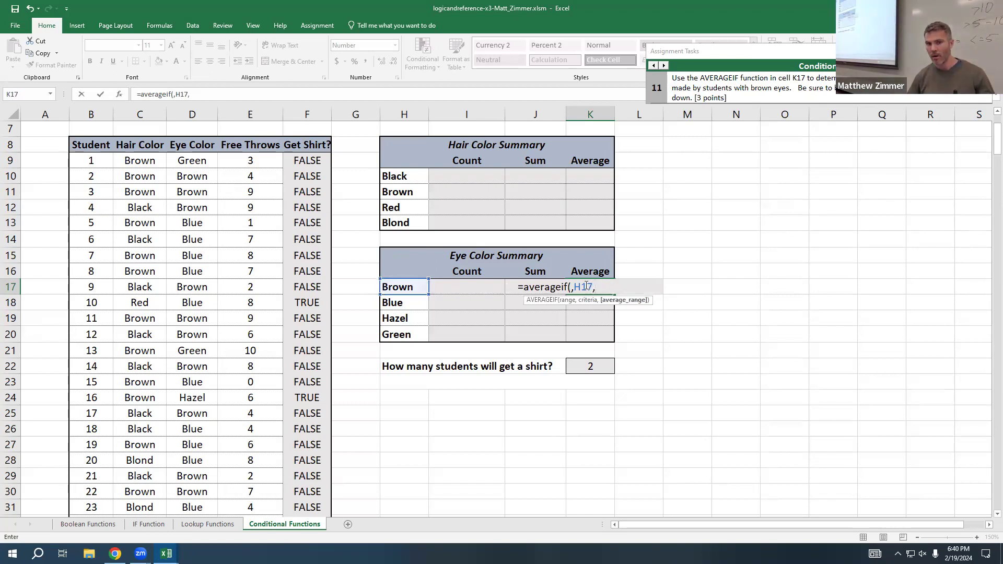
Step: Fill the empty range argument of the K17 AVERAGEIF with the Eye Color cells D9:D308
{"action": "left_click", "coordinate": [569, 288]}
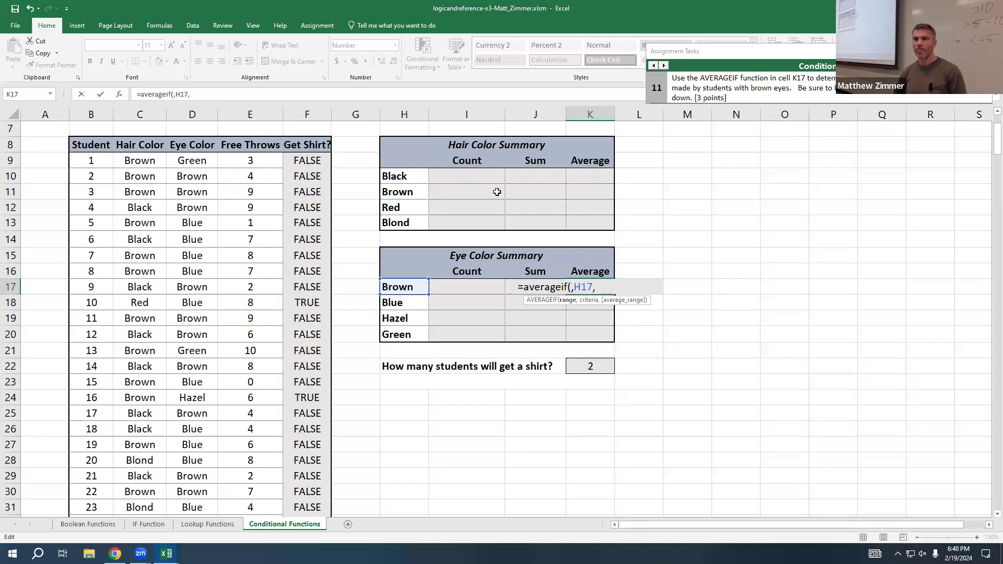
{"action": "left_click", "coordinate": [197, 162]}
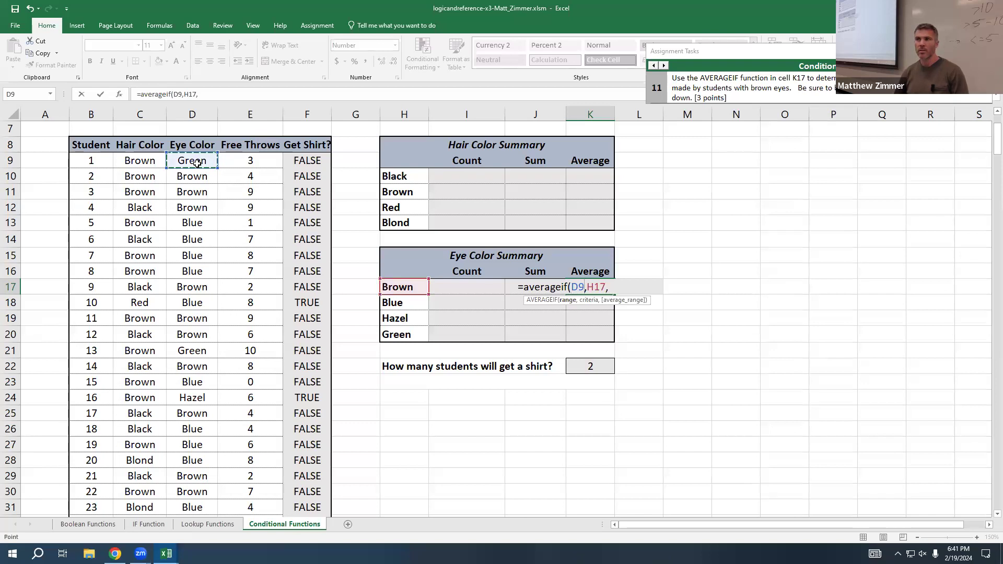
{"action": "left_click_drag", "start_coordinate": [197, 162], "coordinate": [196, 477]}
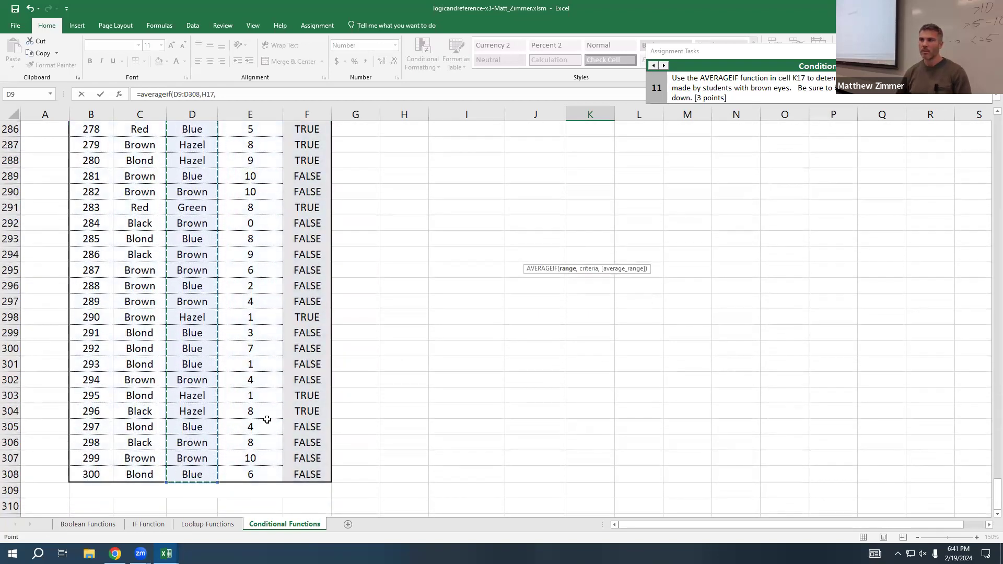
{"action": "scroll", "coordinate": [264, 425], "scroll_direction": "down", "scroll_amount": 3}
{"action": "scroll", "coordinate": [266, 417], "scroll_direction": "up", "scroll_amount": 9}
{"action": "scroll", "coordinate": [267, 420], "scroll_direction": "up", "scroll_amount": 20}
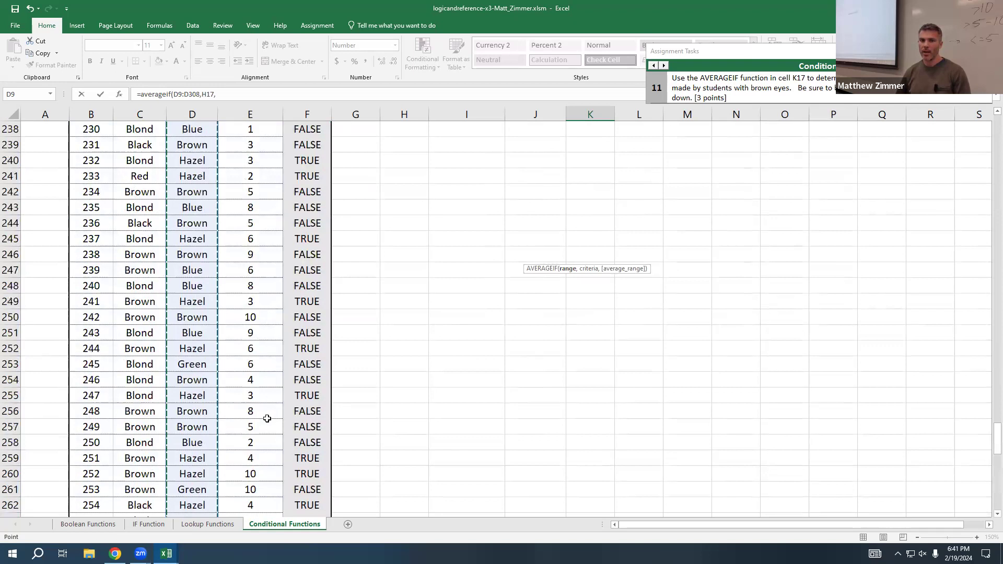
{"action": "scroll", "coordinate": [268, 419], "scroll_direction": "up", "scroll_amount": 20}
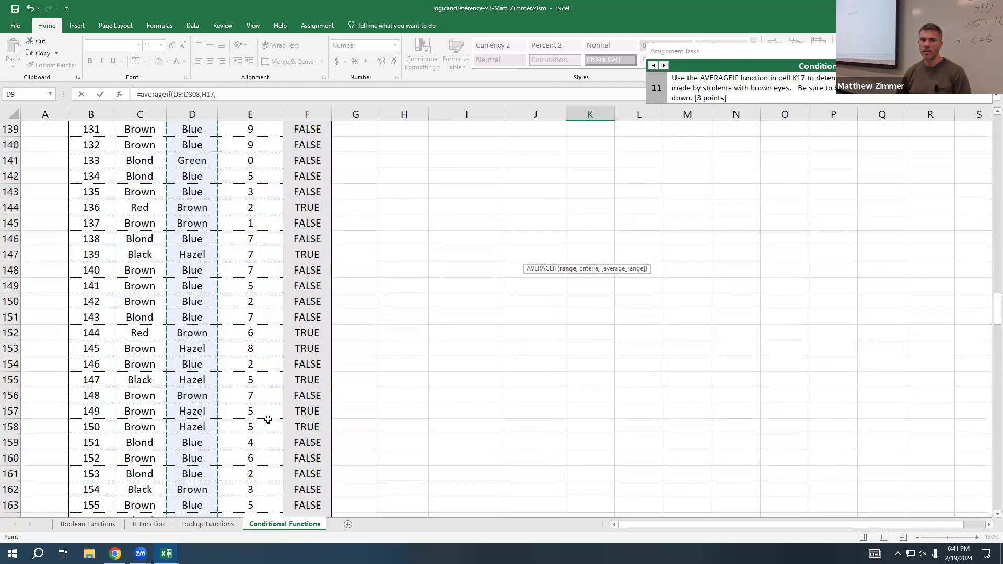
{"action": "scroll", "coordinate": [215, 264], "scroll_direction": "up", "scroll_amount": 20}
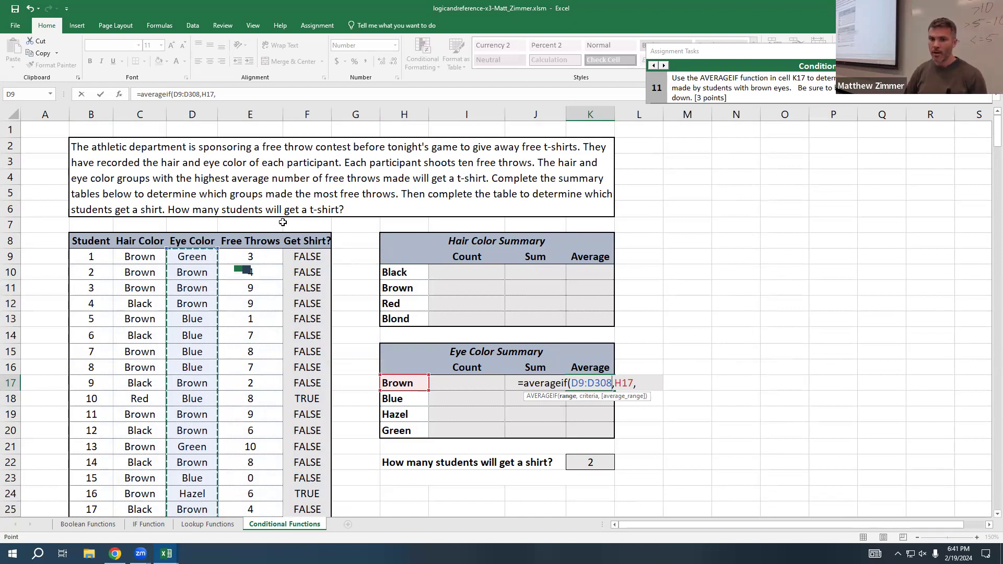
Step: Use the Free Throws cells E9:E308 as the average range of the AVERAGEIF in K17 and complete the formula
{"action": "left_click", "coordinate": [648, 386]}
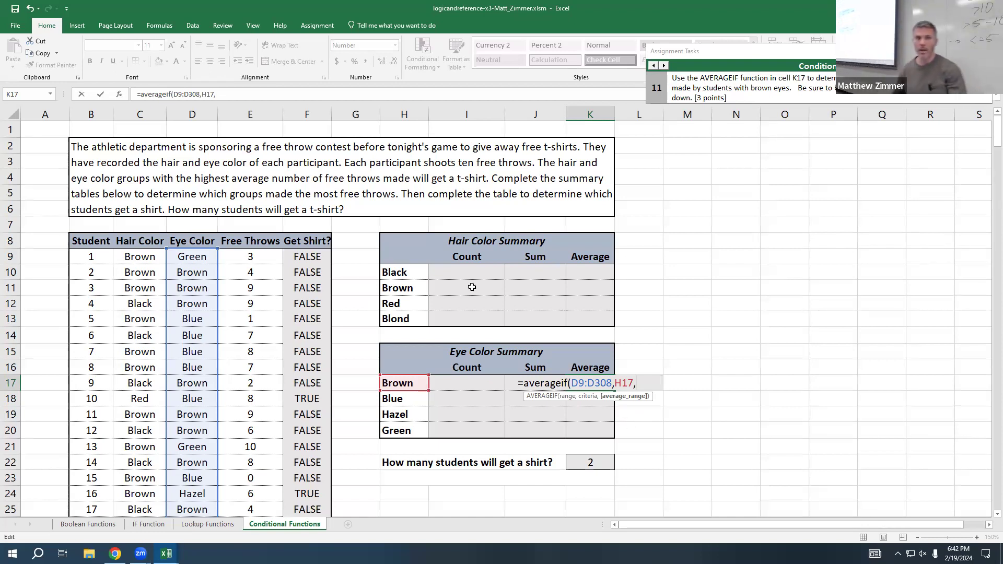
{"action": "left_click", "coordinate": [272, 259]}
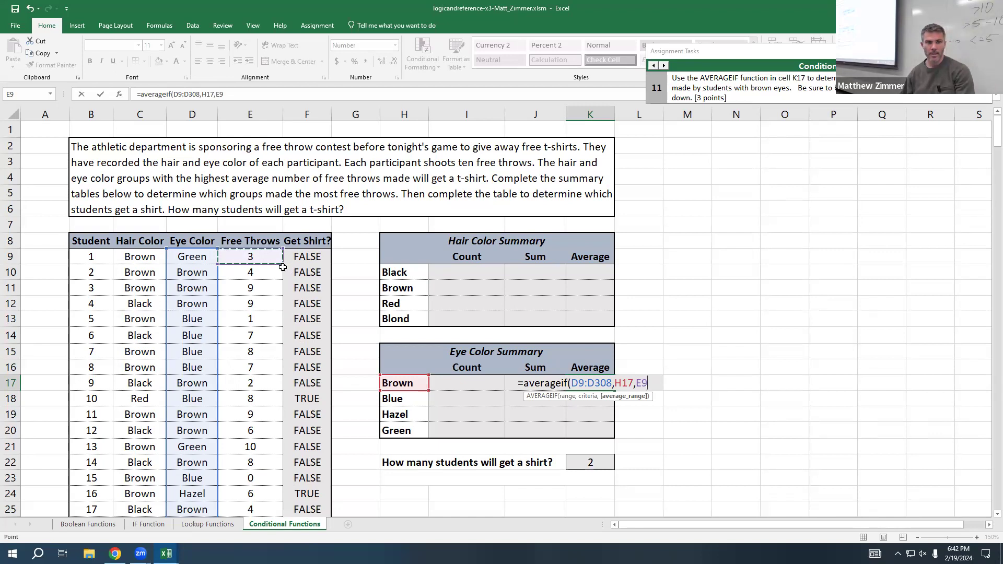
{"action": "left_click_drag", "start_coordinate": [283, 265], "coordinate": [249, 291]}
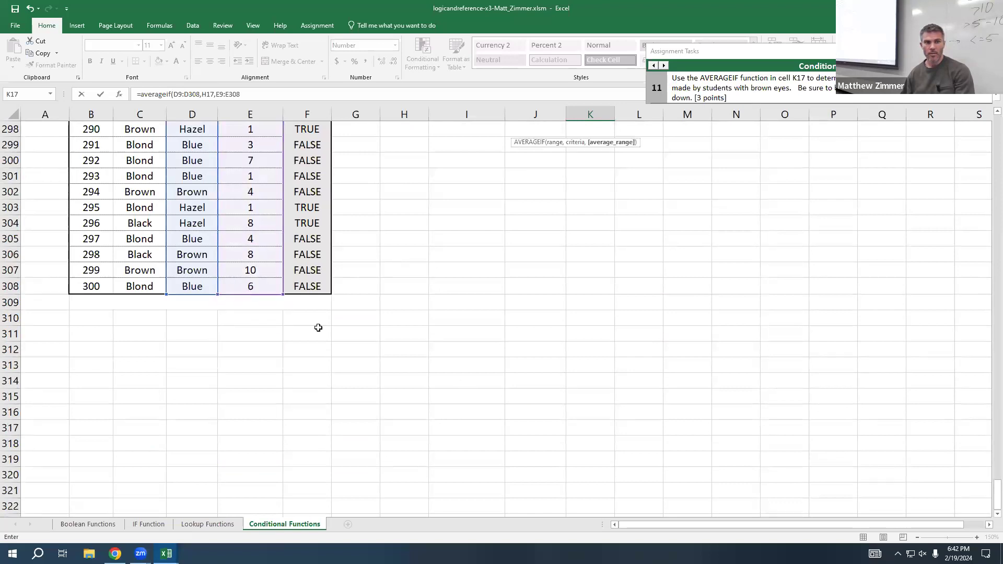
{"action": "scroll", "coordinate": [313, 324], "scroll_direction": "up", "scroll_amount": 10}
{"action": "scroll", "coordinate": [255, 308], "scroll_direction": "up", "scroll_amount": 20}
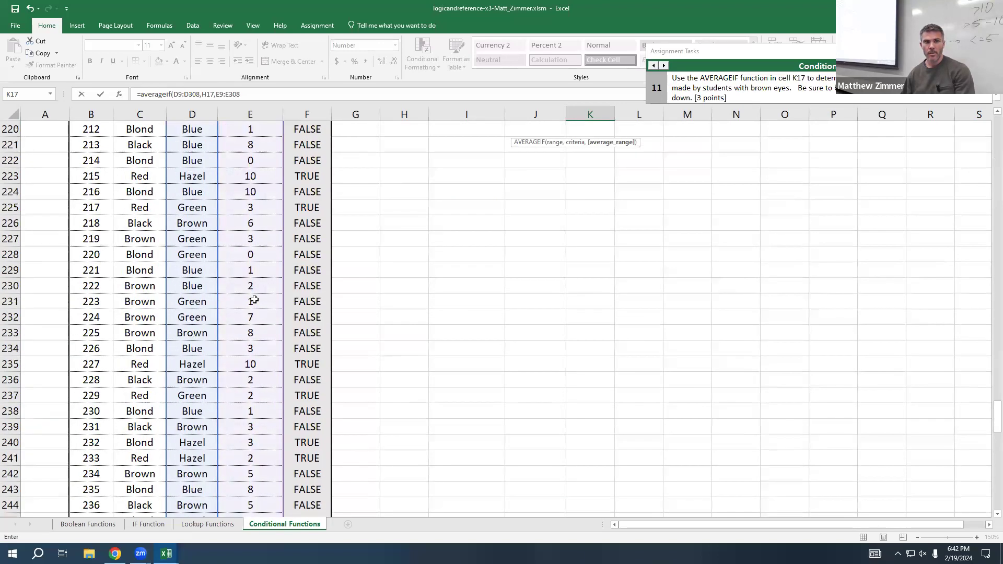
{"action": "scroll", "coordinate": [253, 300], "scroll_direction": "up", "scroll_amount": 20}
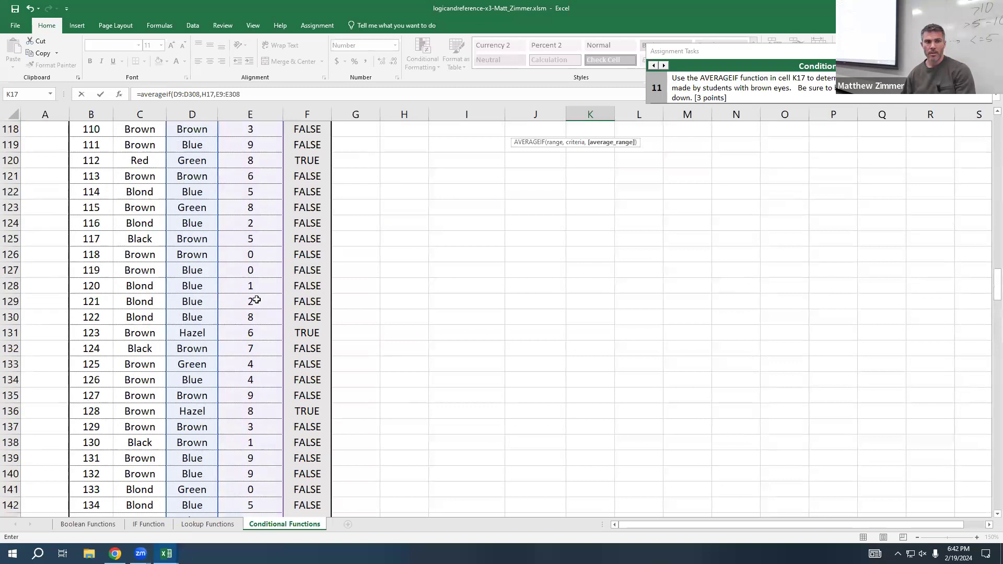
{"action": "scroll", "coordinate": [258, 298], "scroll_direction": "up", "scroll_amount": 20}
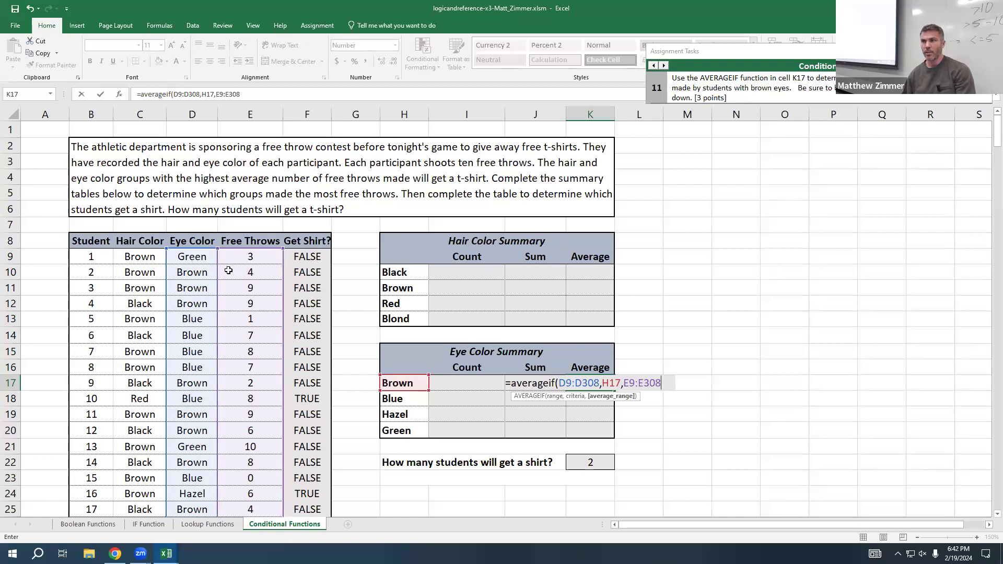
{"action": "type", "text": ")"}
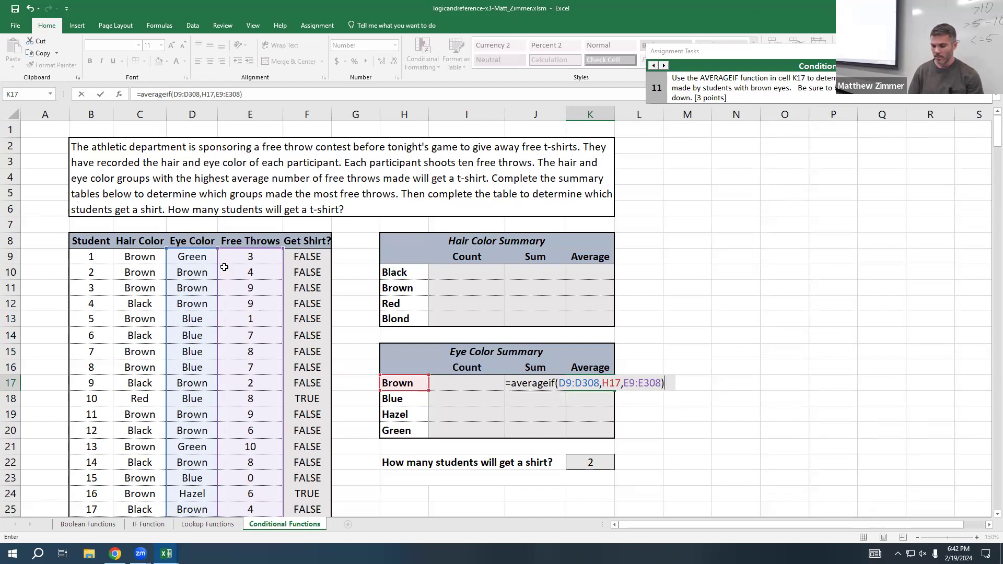
{"action": "key", "text": "Return"}
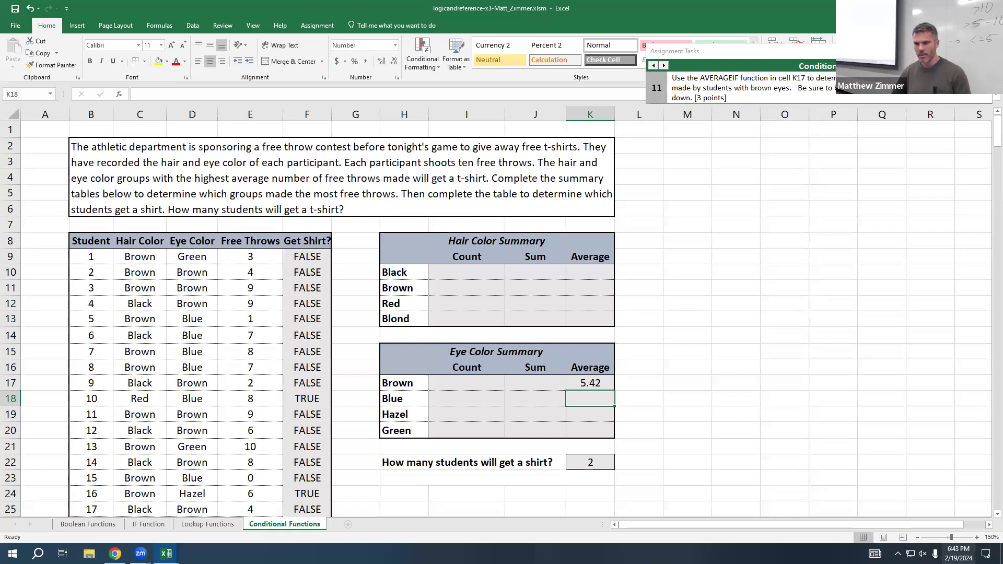
{"action": "left_click", "coordinate": [958, 554]}
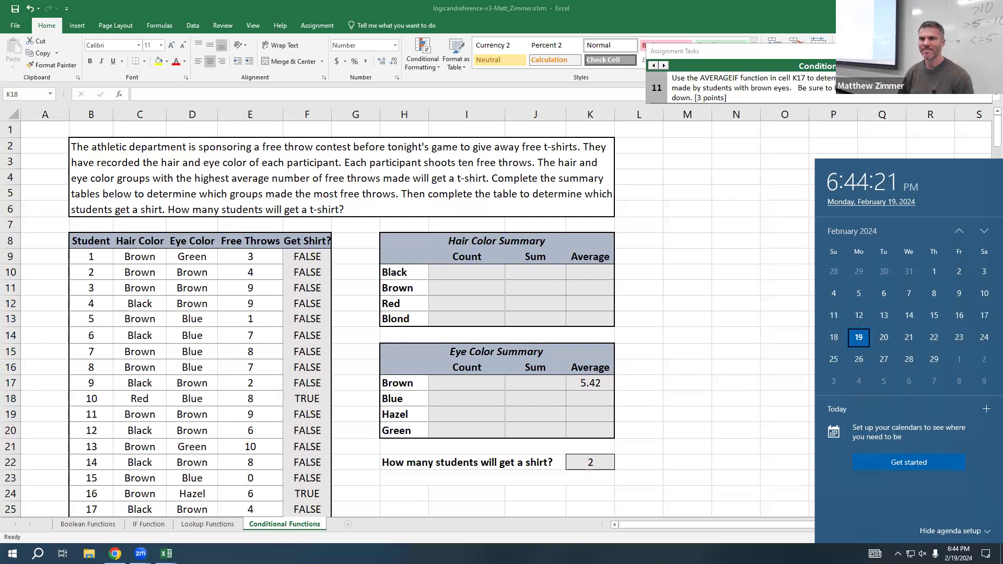
{"action": "key", "text": "Escape"}
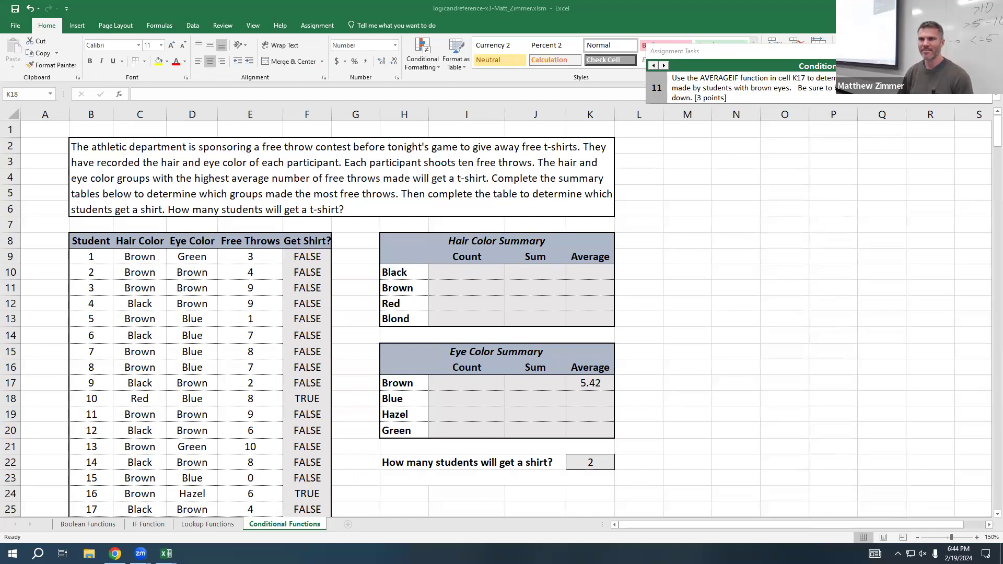